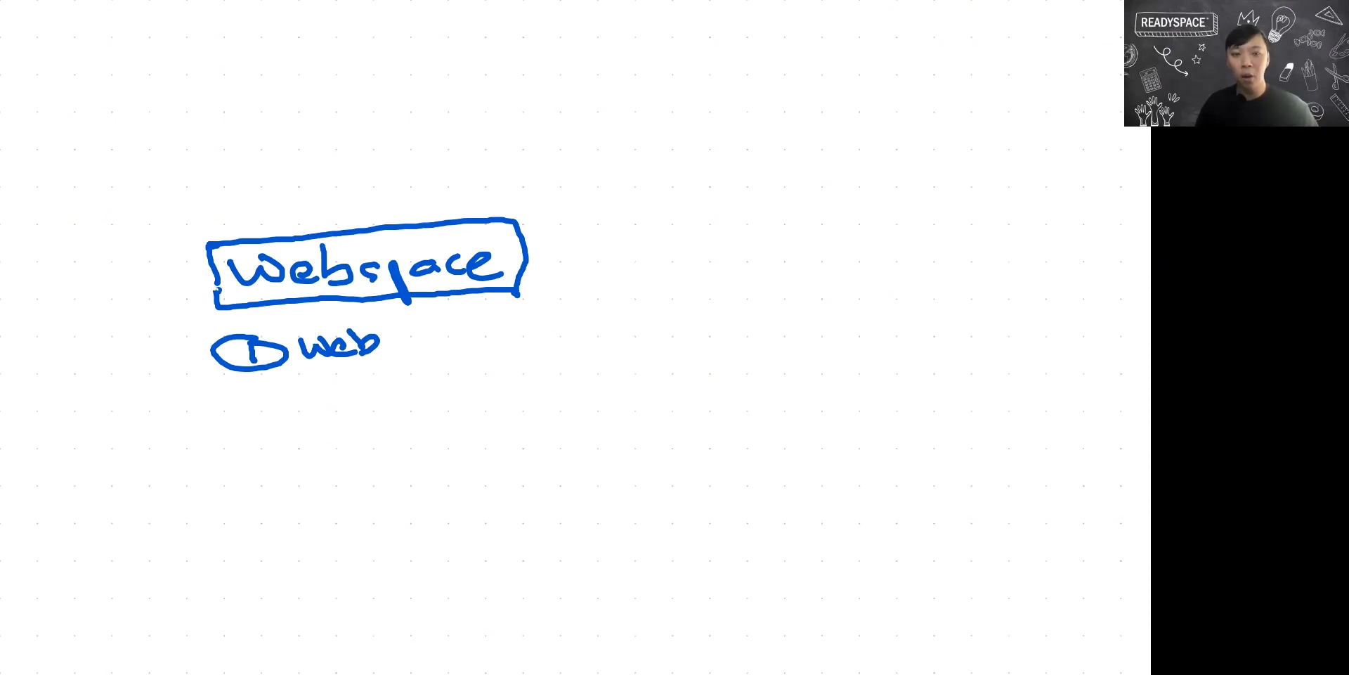
Handwrite the second numbered item, "Mail Client", beneath the "Web" item on the whiteboard.
left_click_drag(242, 402, 259, 417)
left_click_drag(260, 396, 266, 403)
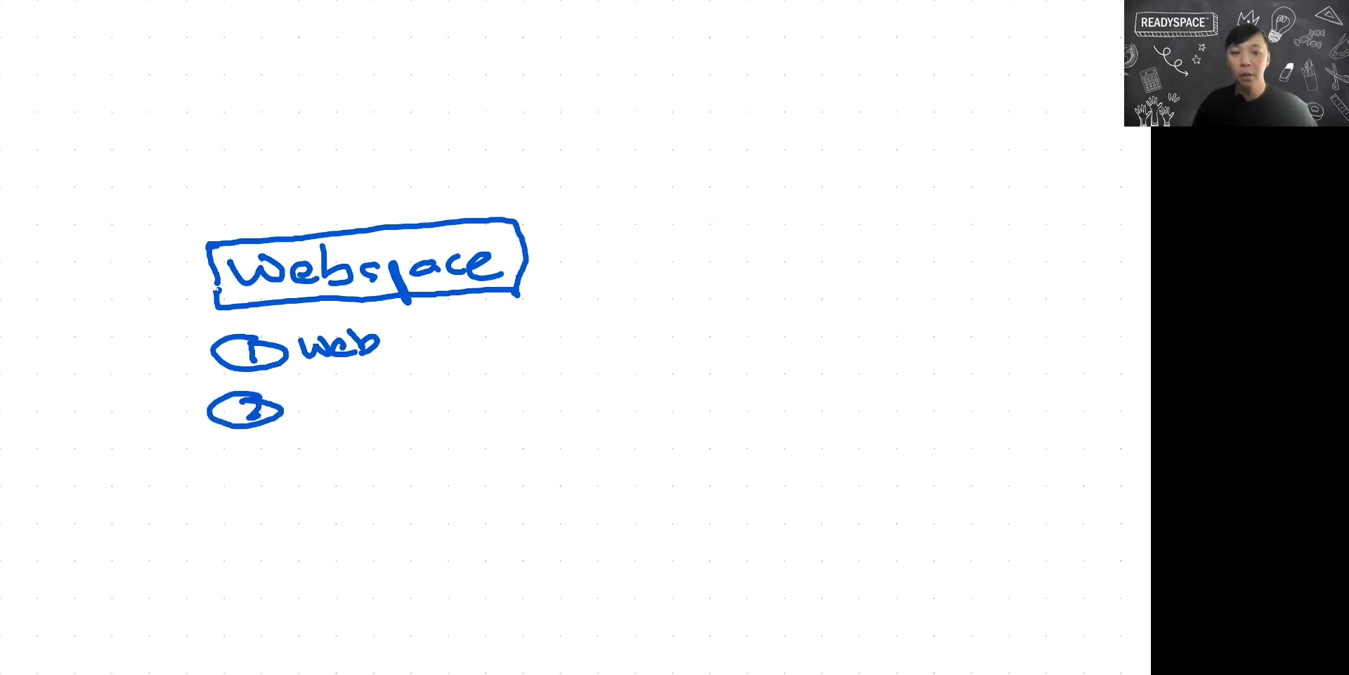
left_click_drag(309, 413, 355, 409)
left_click_drag(374, 396, 389, 403)
left_click_drag(391, 385, 393, 386)
mouse_move(401, 379)
left_mouse_down()
mouse_move(406, 402)
mouse_move(449, 399)
left_mouse_up()
left_click_drag(463, 375, 468, 398)
mouse_move(482, 383)
left_mouse_down()
mouse_move(483, 396)
mouse_move(532, 396)
left_mouse_up()
left_click_drag(536, 370, 540, 395)
left_click_drag(526, 385, 548, 383)
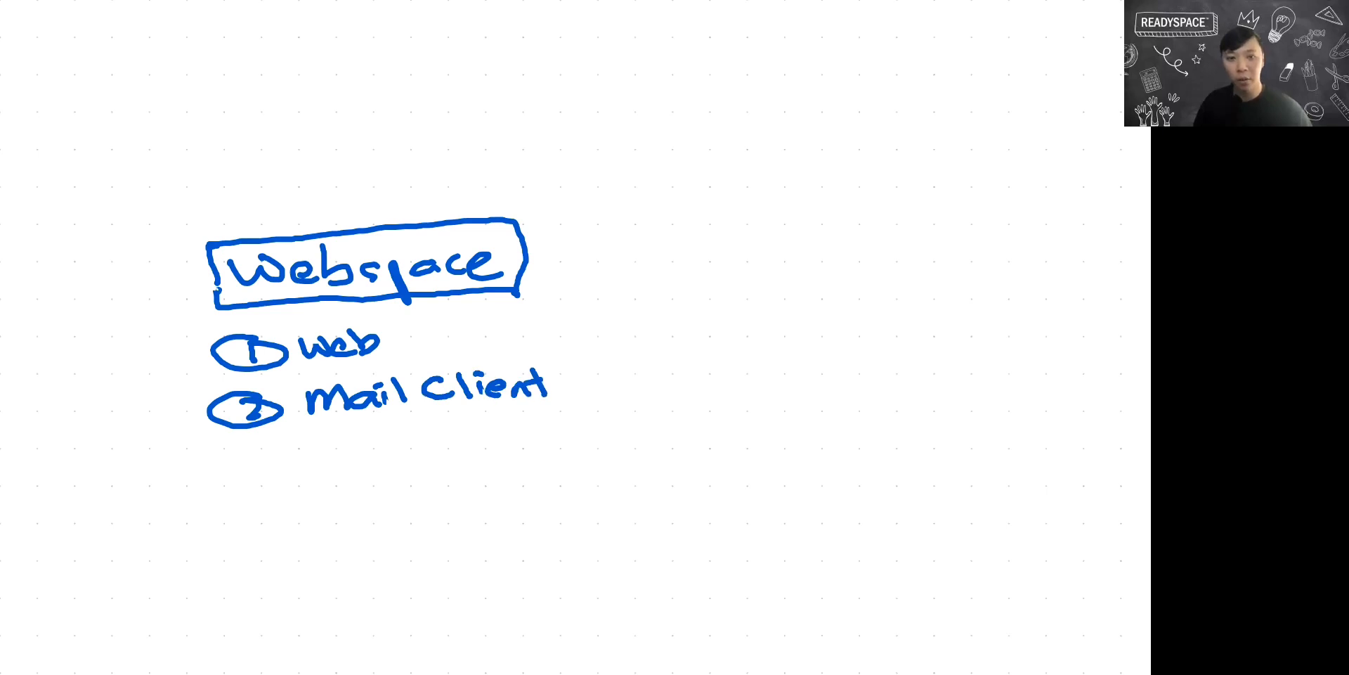
Handwrite "(MS outlook)" in parentheses after "Mail Client" in the second list item.
left_click_drag(568, 368, 583, 391)
left_click_drag(593, 372, 617, 386)
left_click_drag(637, 367, 623, 387)
left_click_drag(668, 373, 660, 380)
mouse_move(672, 379)
left_mouse_down()
mouse_move(702, 364)
mouse_move(706, 380)
left_mouse_up()
left_click_drag(715, 343, 714, 376)
left_click_drag(737, 366, 758, 367)
left_click_drag(761, 348, 777, 374)
left_click_drag(782, 342, 784, 380)
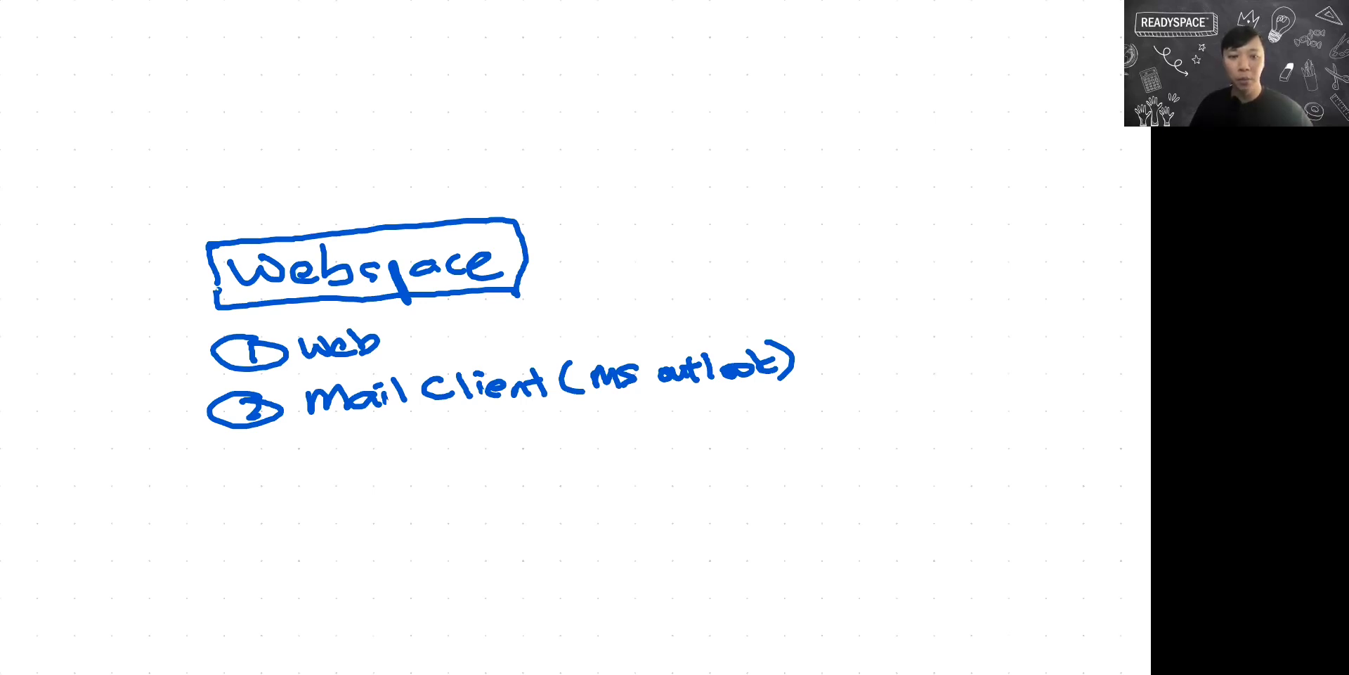
Handwrite a third numbered item beneath the "Mail Client" line on the whiteboard.
mouse_move(229, 453)
left_mouse_down()
mouse_move(227, 477)
mouse_move(233, 455)
left_mouse_up()
left_click_drag(322, 447, 325, 465)
left_click_drag(333, 457, 390, 465)
mouse_move(401, 435)
left_mouse_down()
mouse_move(406, 459)
mouse_move(454, 455)
left_mouse_up()
left_click_drag(432, 445, 455, 444)
left_click_drag(465, 442, 477, 471)
left_click_drag(484, 437, 494, 464)
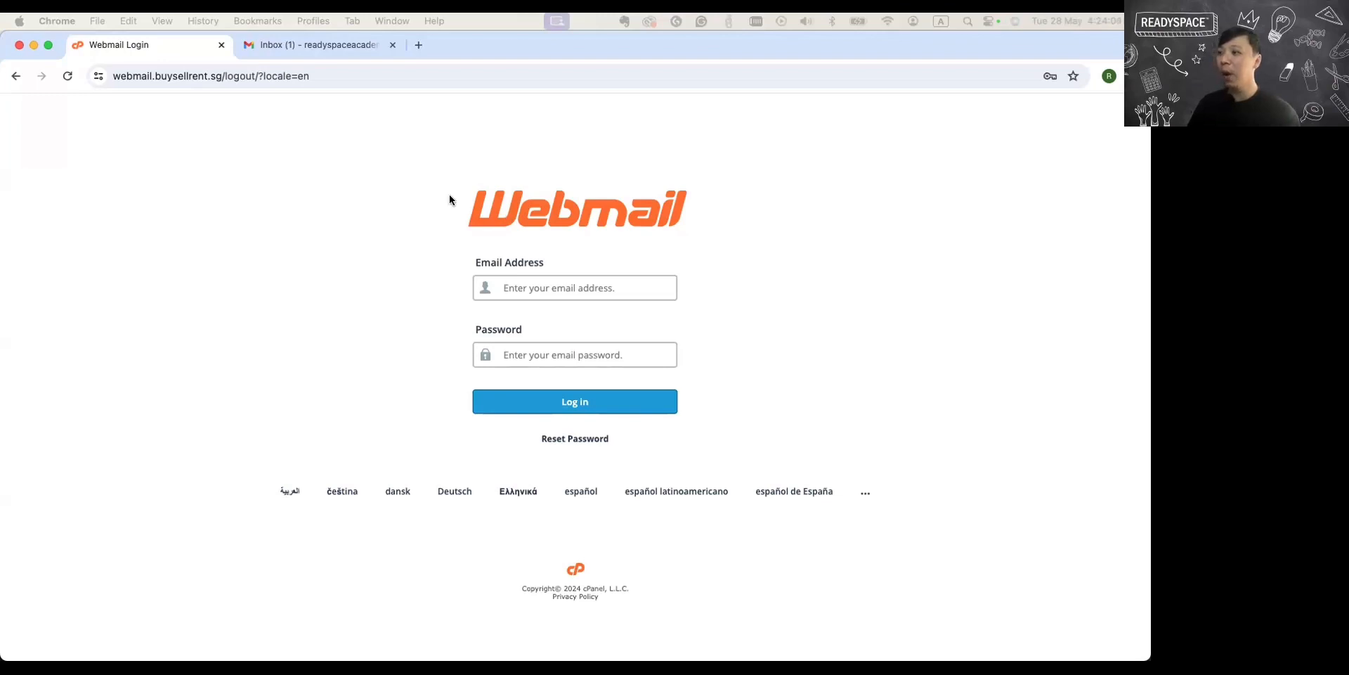
Look at the Gmail inbox, and highlight the domain buysellrent.sg in the Webmail login page's address.
left_click(314, 44)
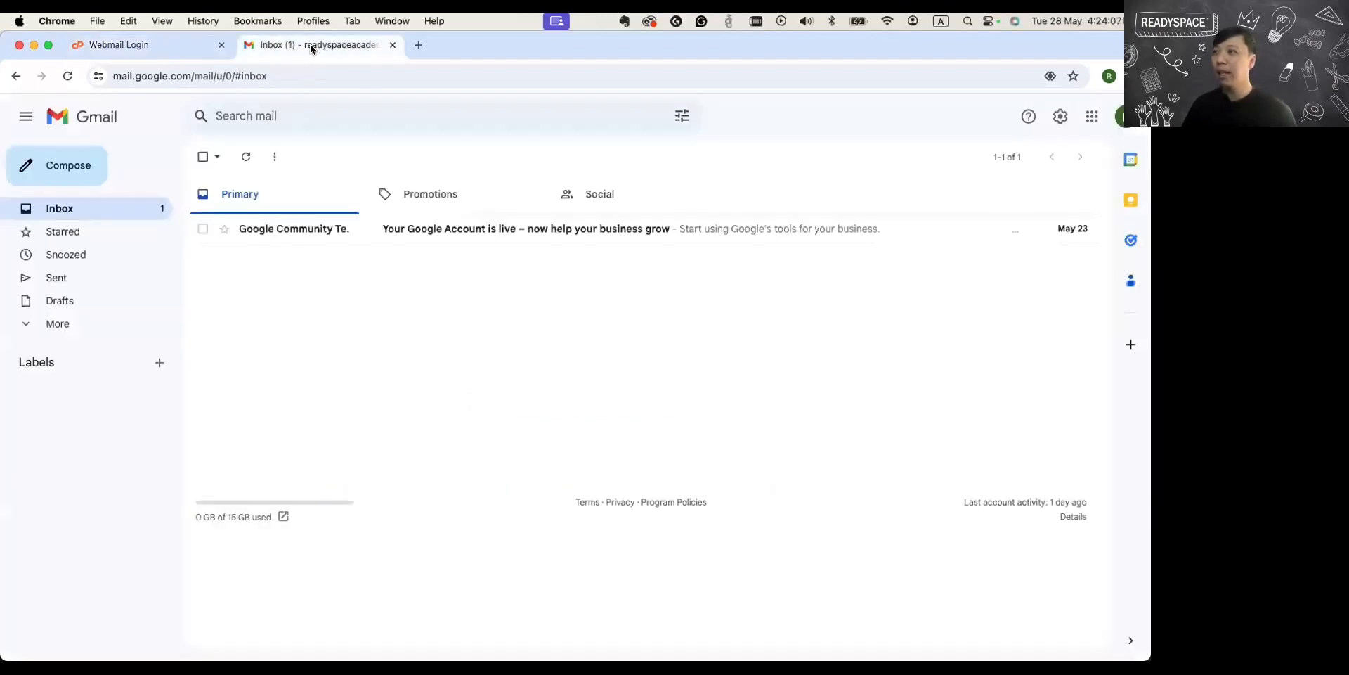
left_click(166, 45)
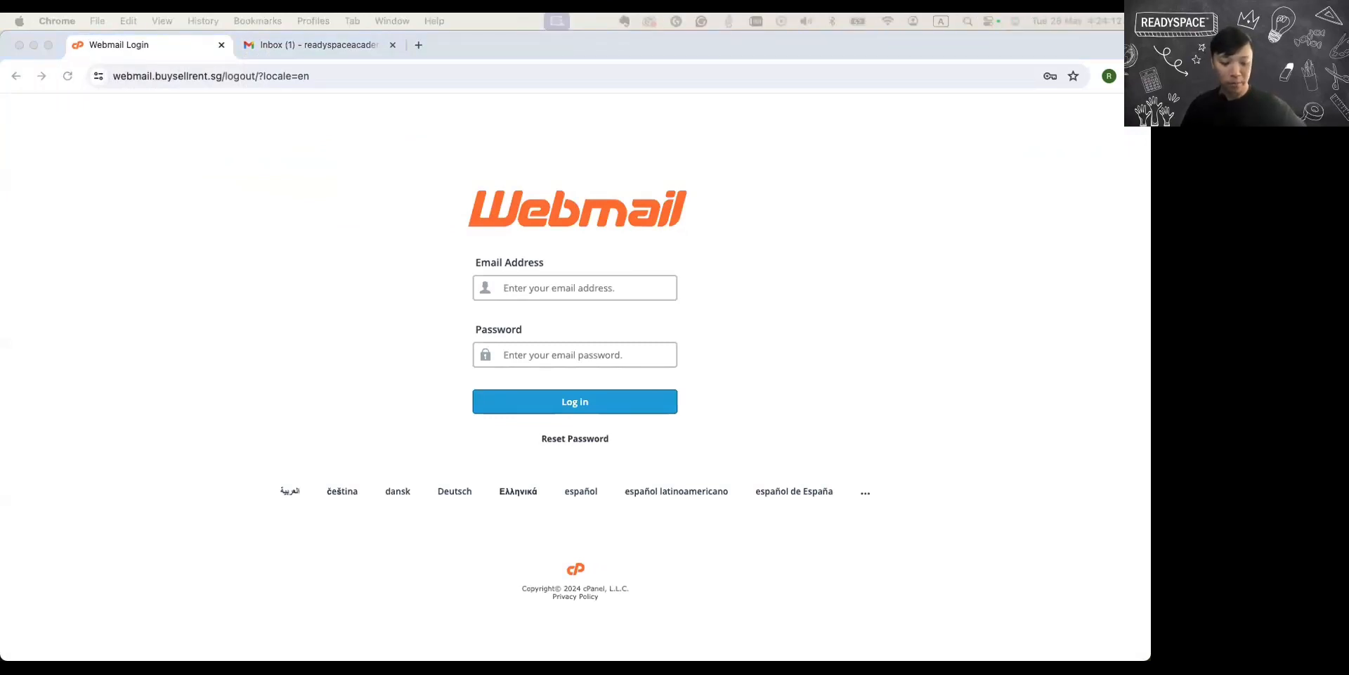
left_click(139, 78)
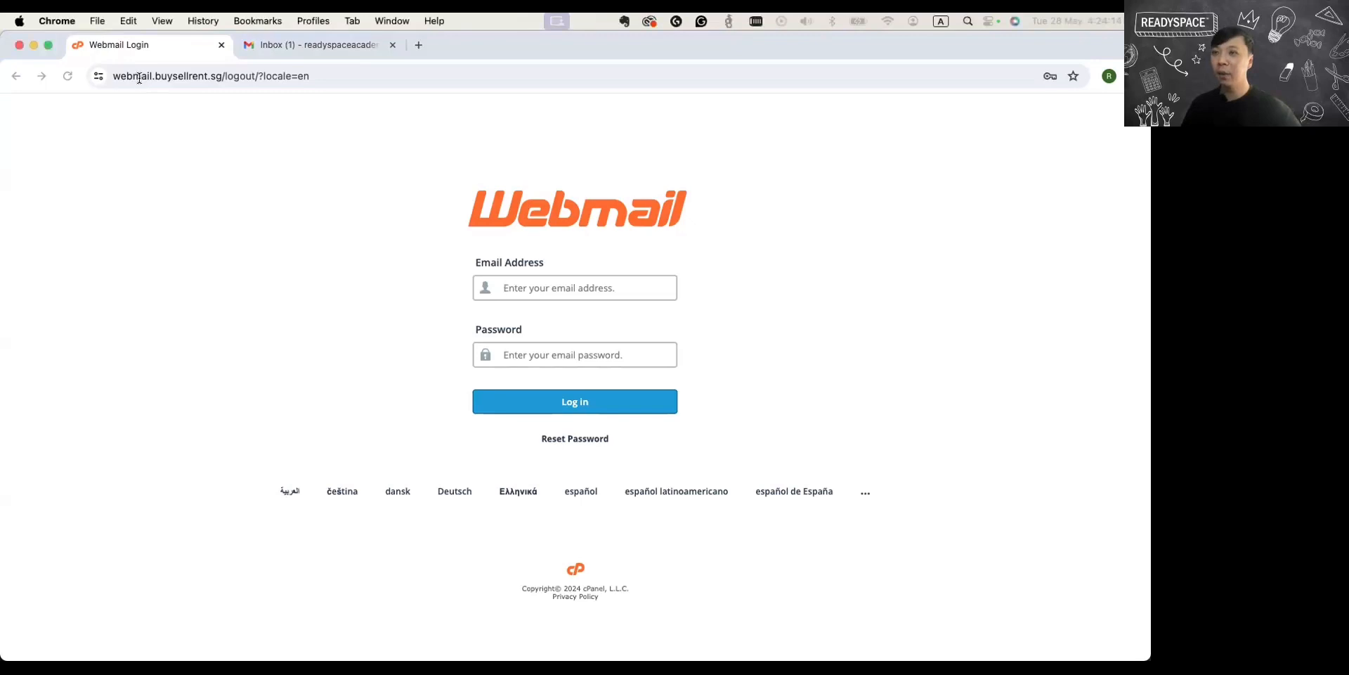
left_click(136, 77)
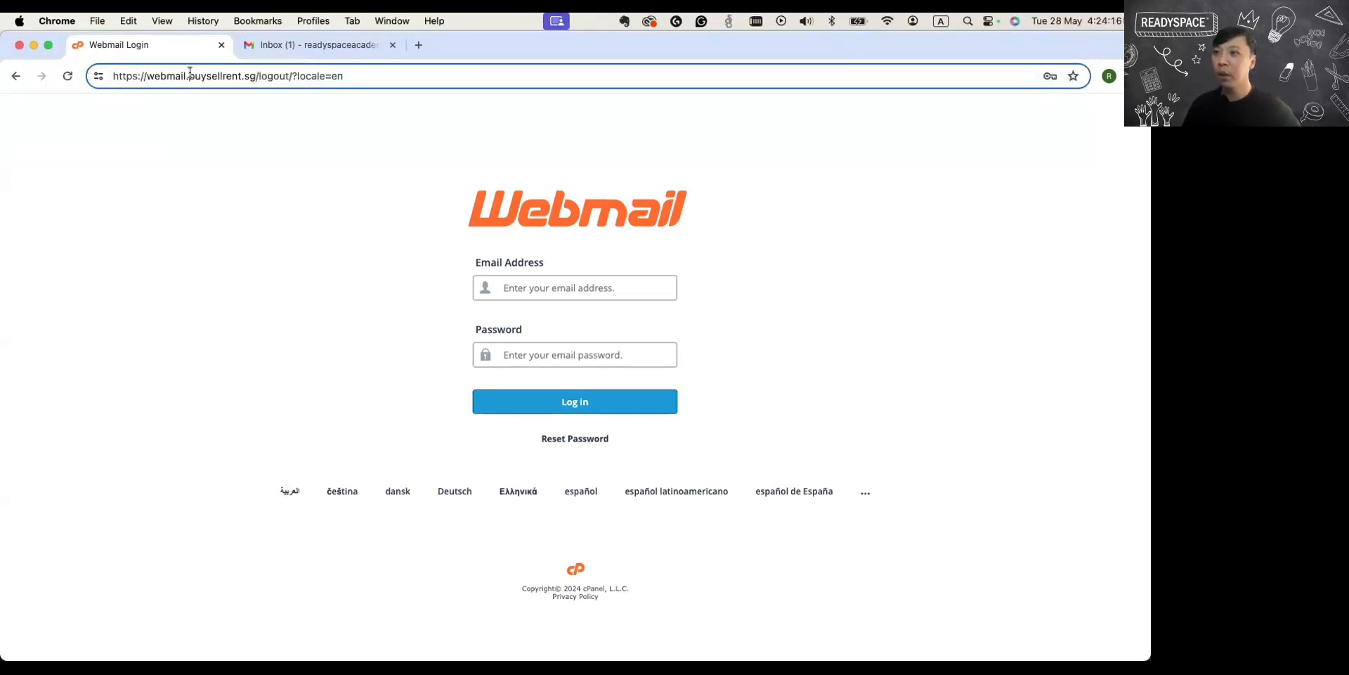
left_click_drag(190, 73, 252, 74)
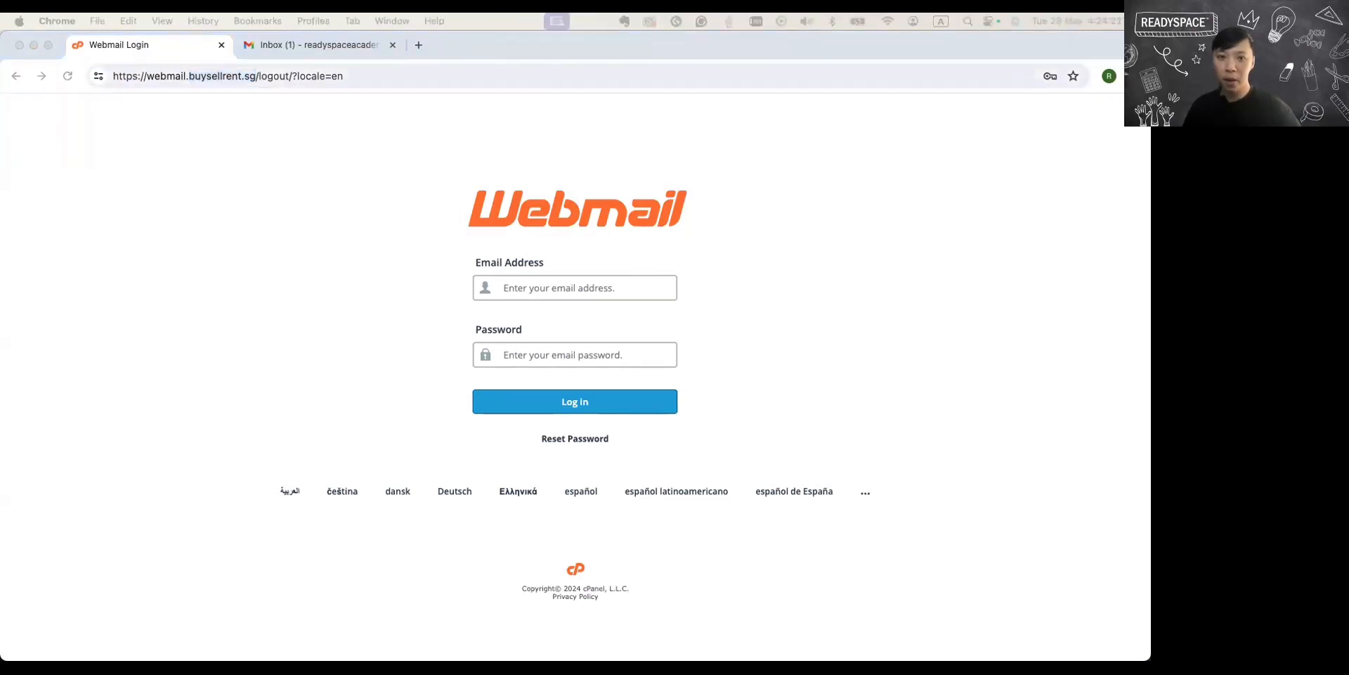
Log in to Webmail with the account's email address and password, and dismiss the Horde removal notice.
left_click(514, 288)
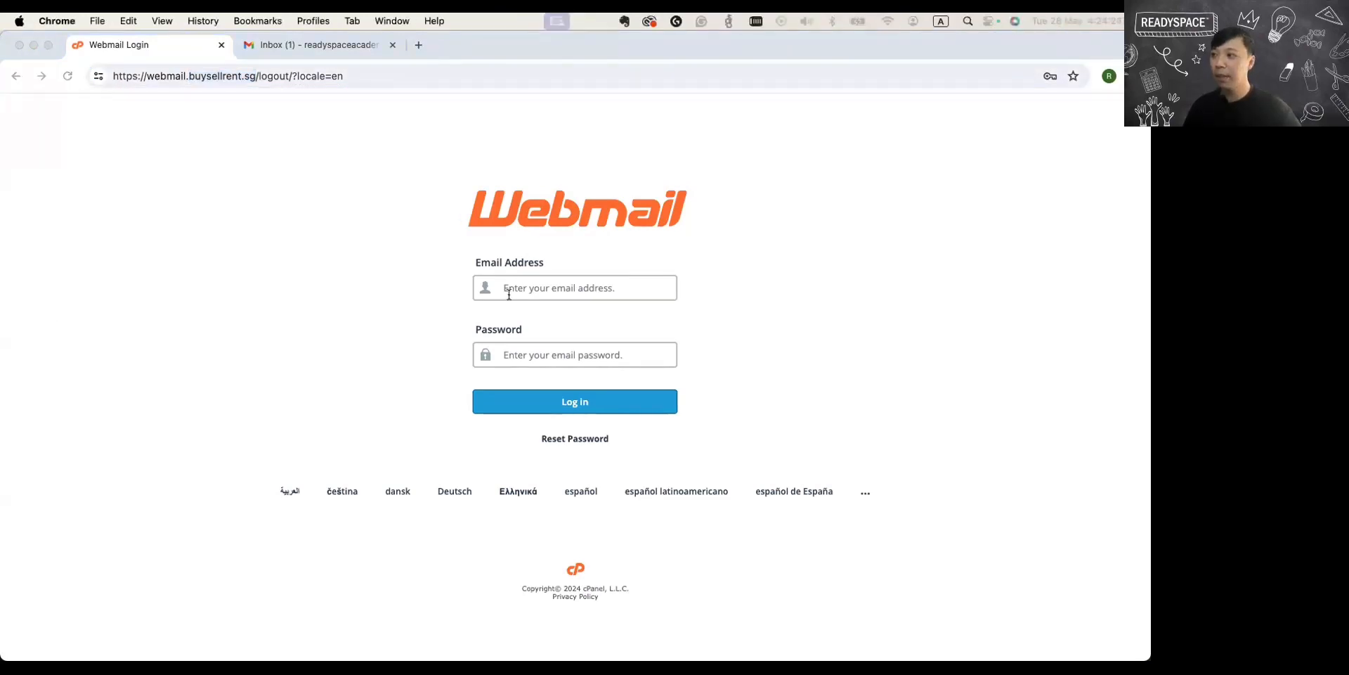
key("super+v")
left_click(736, 263)
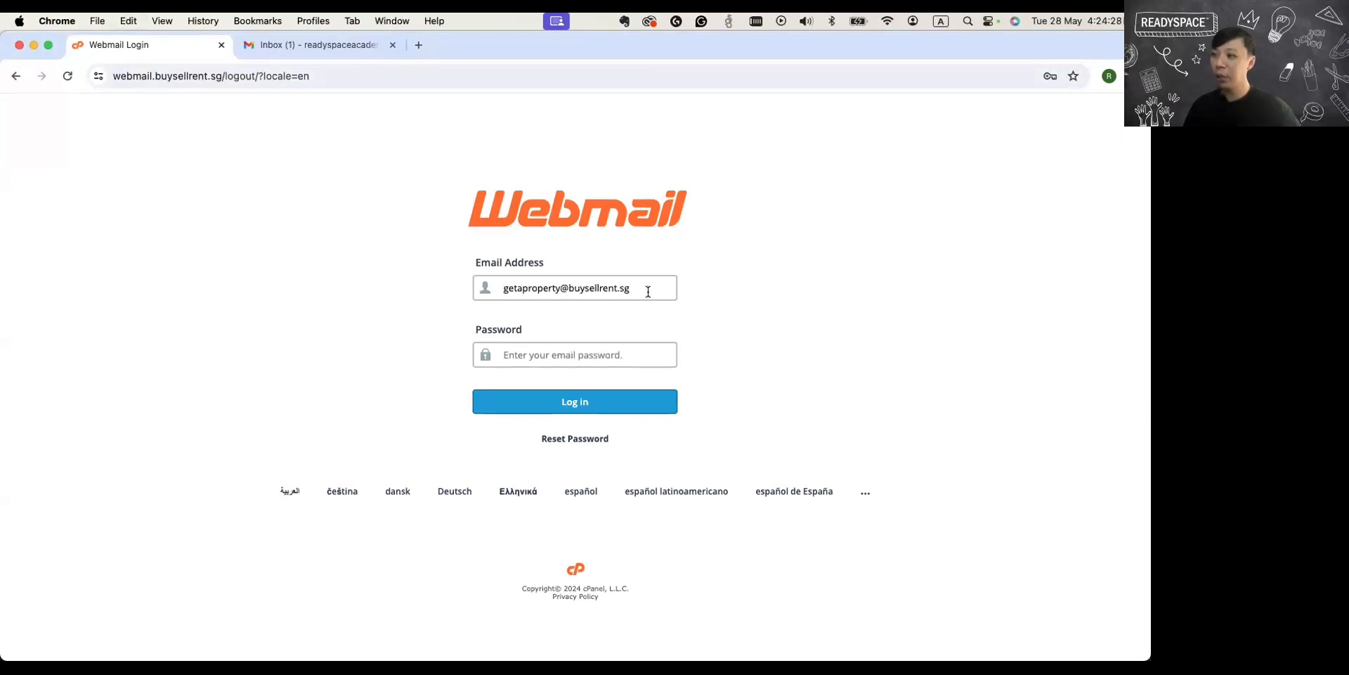
left_click(564, 352)
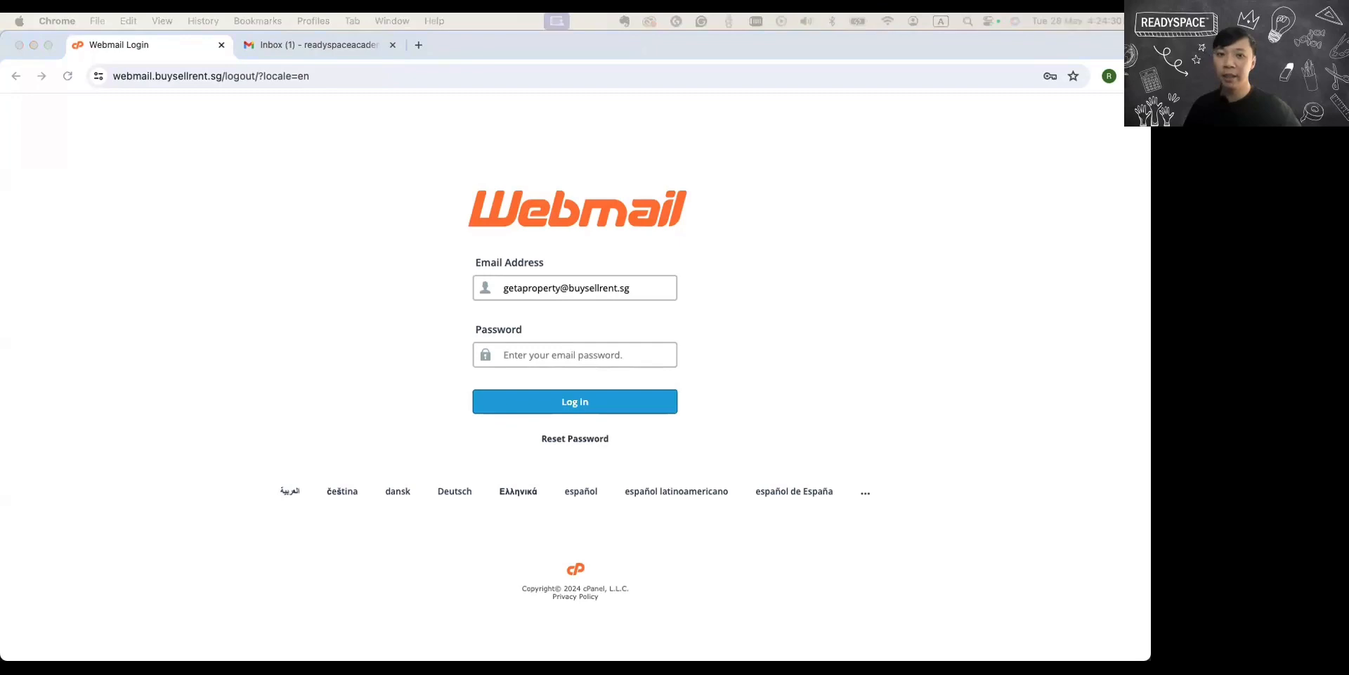
left_click(535, 355)
key("super+v")
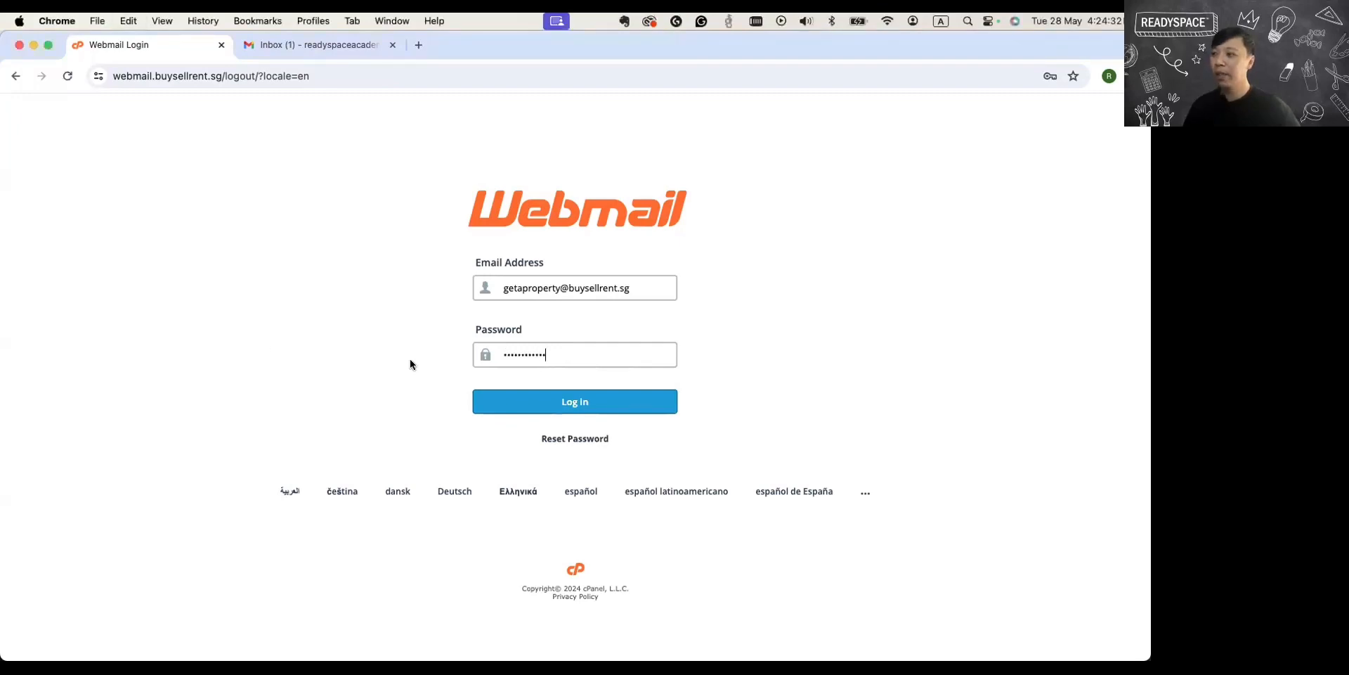
left_click(525, 397)
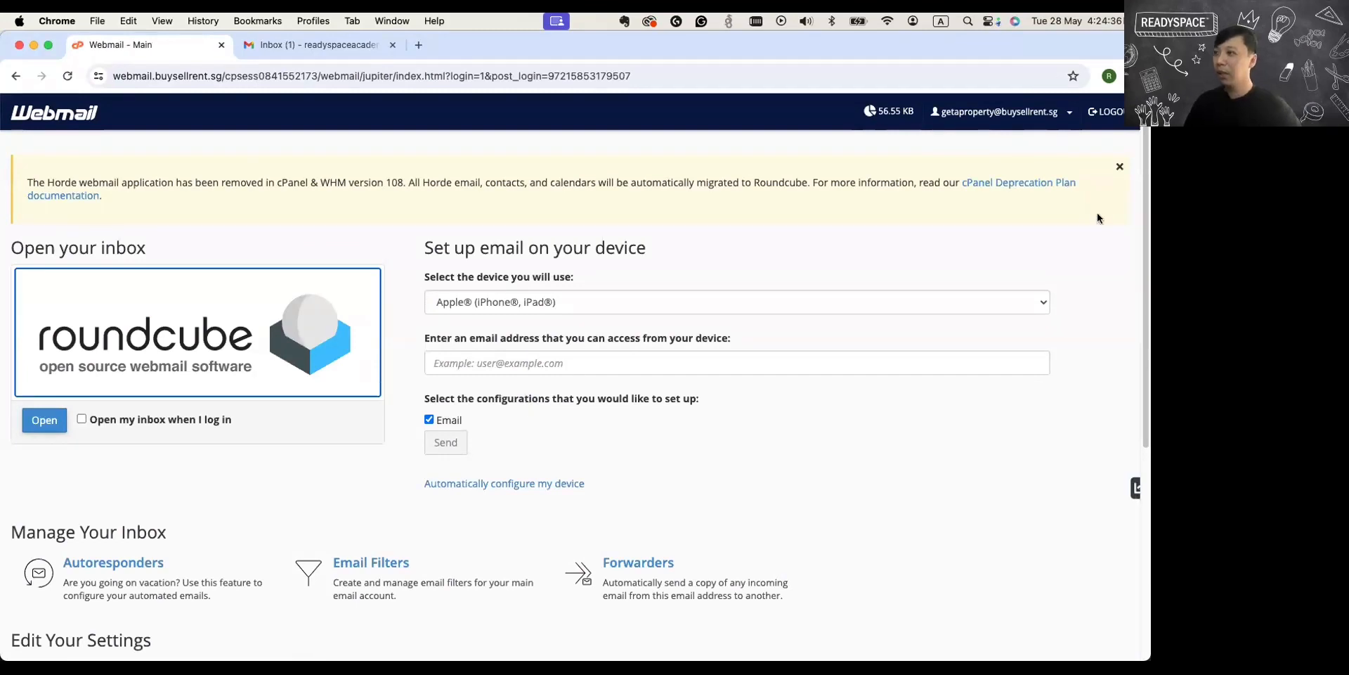
left_click(1120, 170)
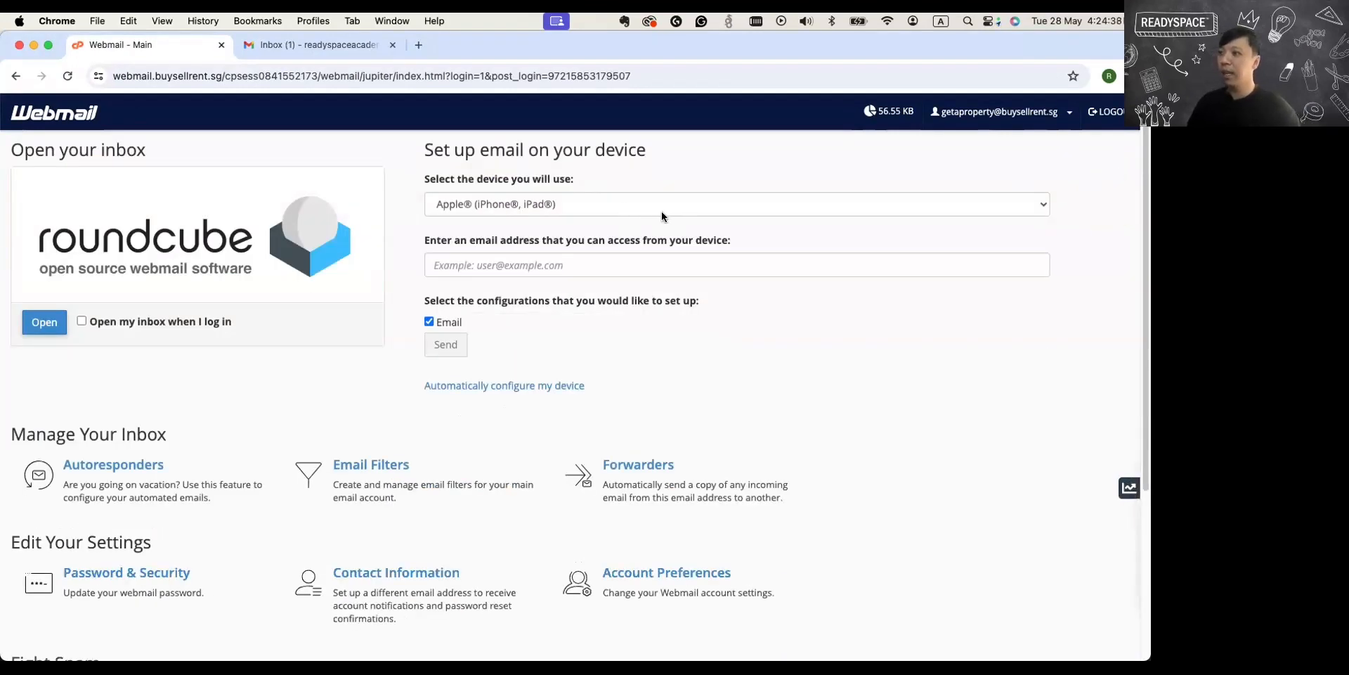
Review the device choices for setting up email on a device, and glance at the Gmail inbox.
left_click_drag(422, 150, 633, 167)
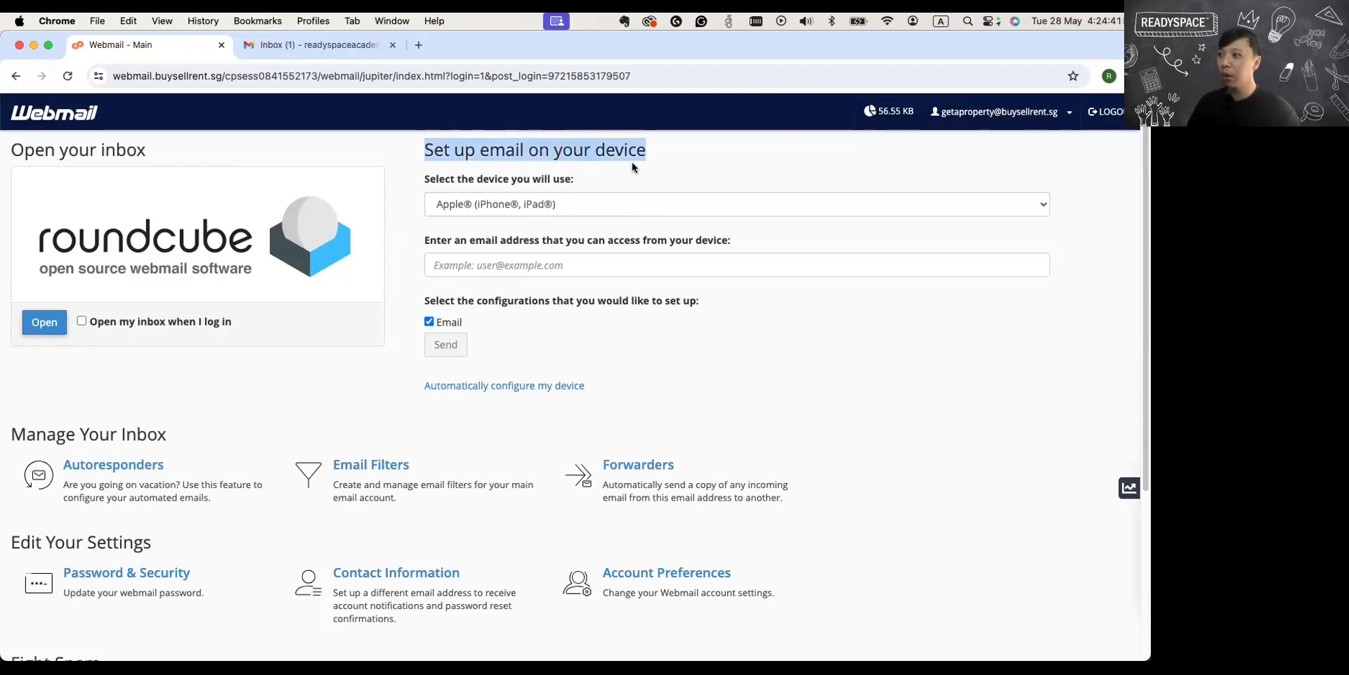
left_click(454, 205)
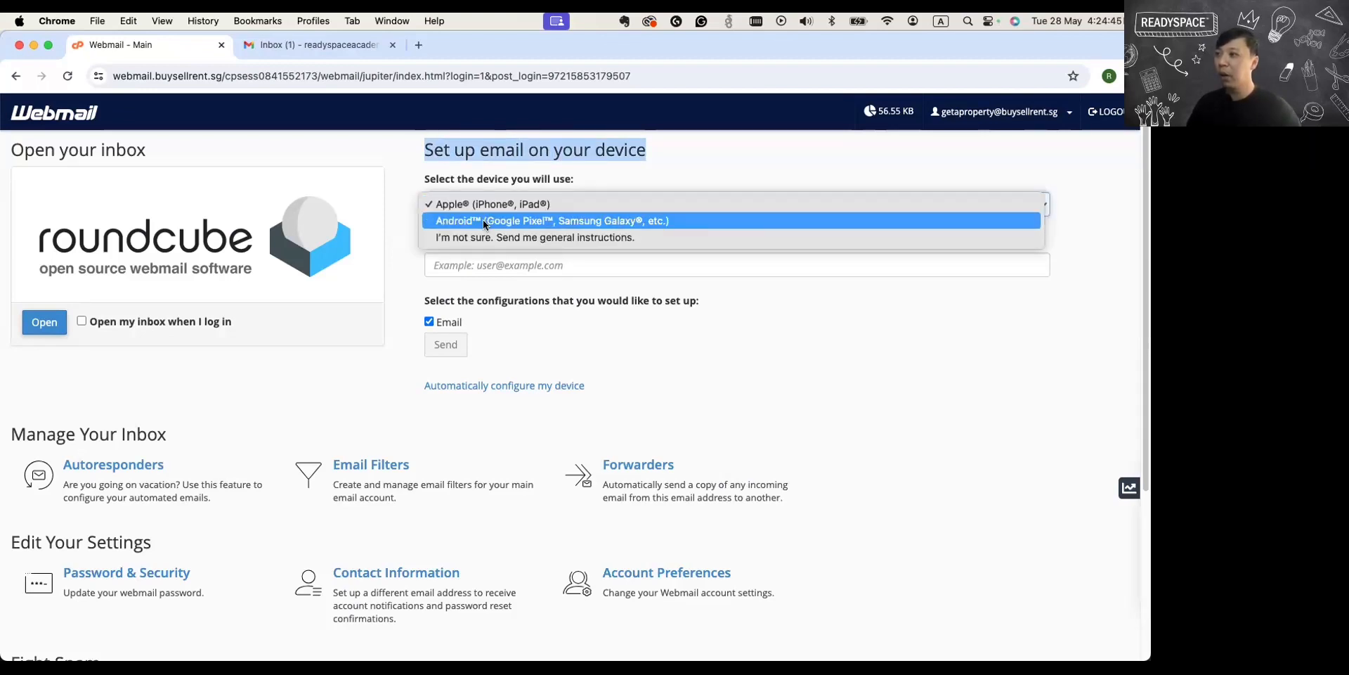
left_click(403, 273)
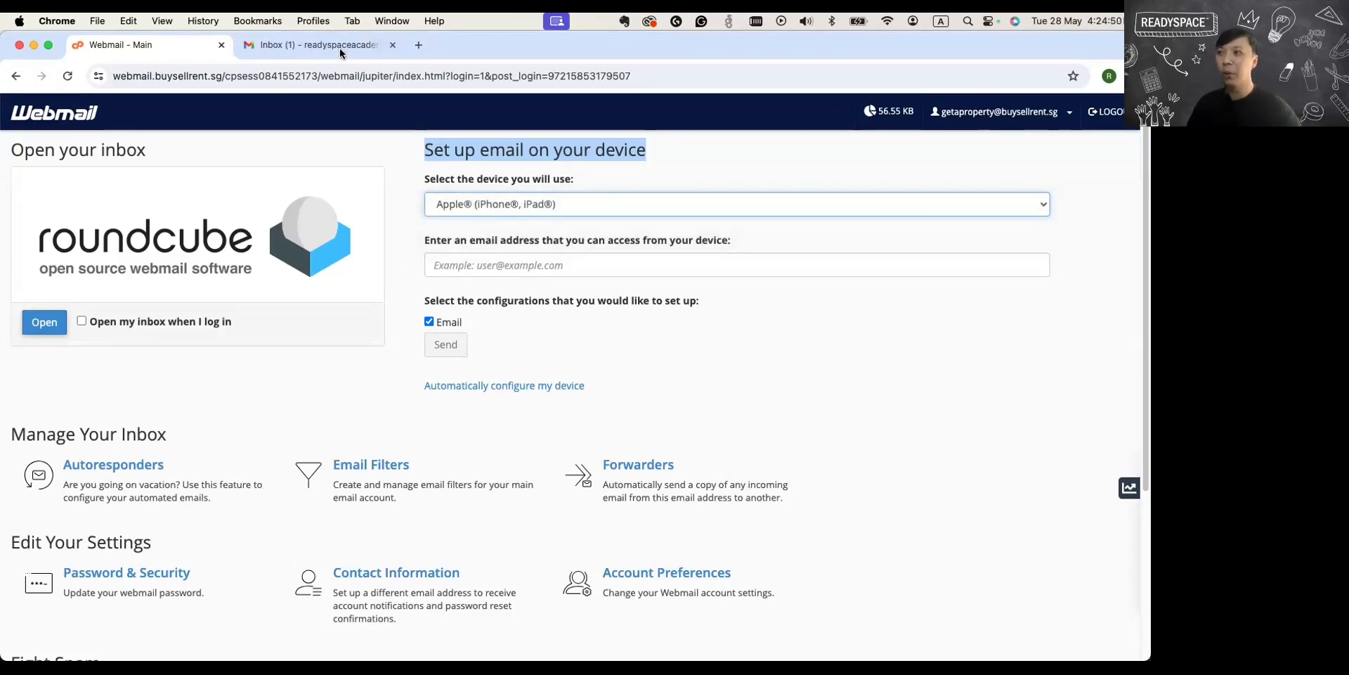
left_click(251, 51)
left_click(157, 45)
Open the Roundcube inbox and read the client configuration settings message from cPanel.
left_click(44, 324)
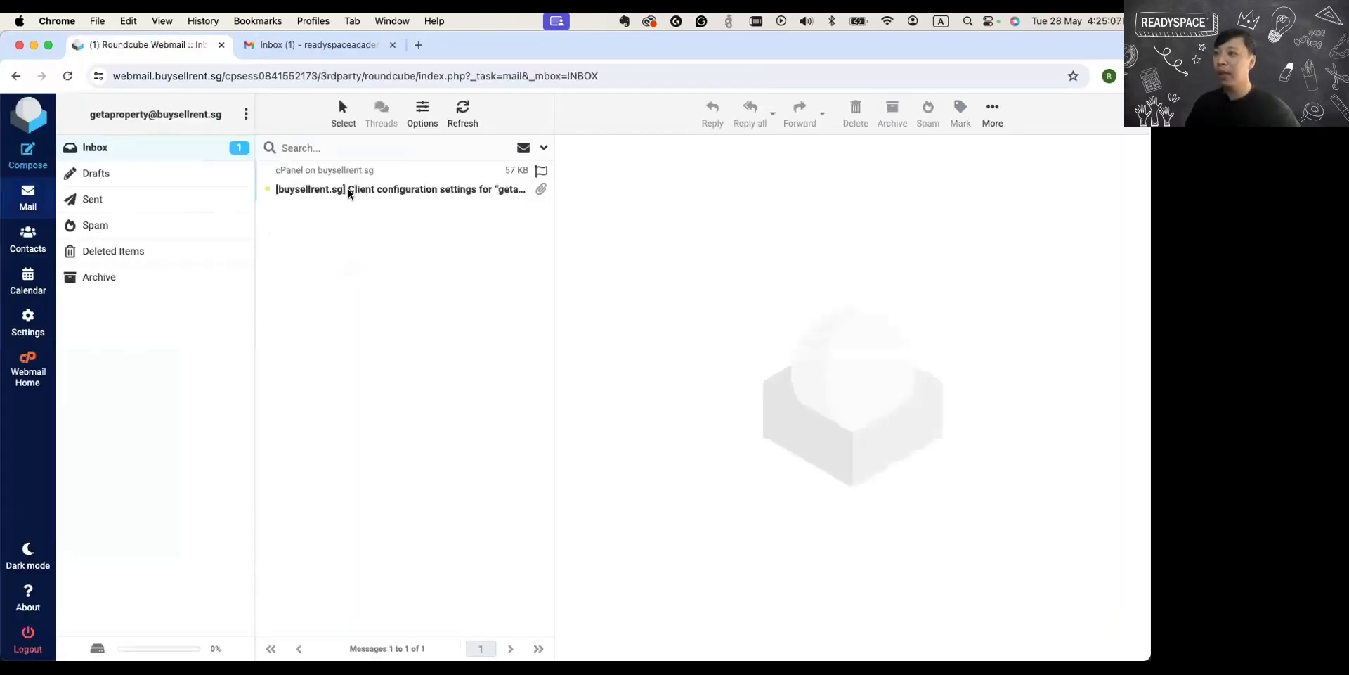
left_click(412, 190)
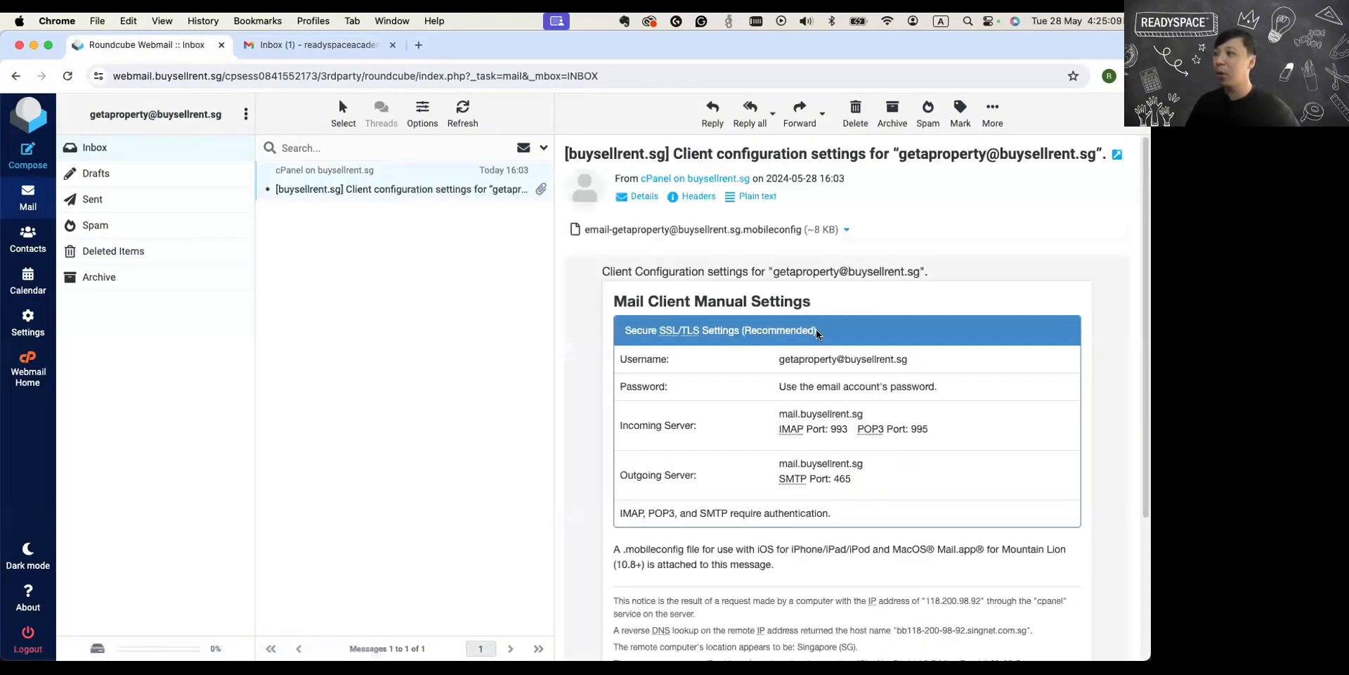
scroll(808, 324, "down", 5)
scroll(794, 306, "up", 5)
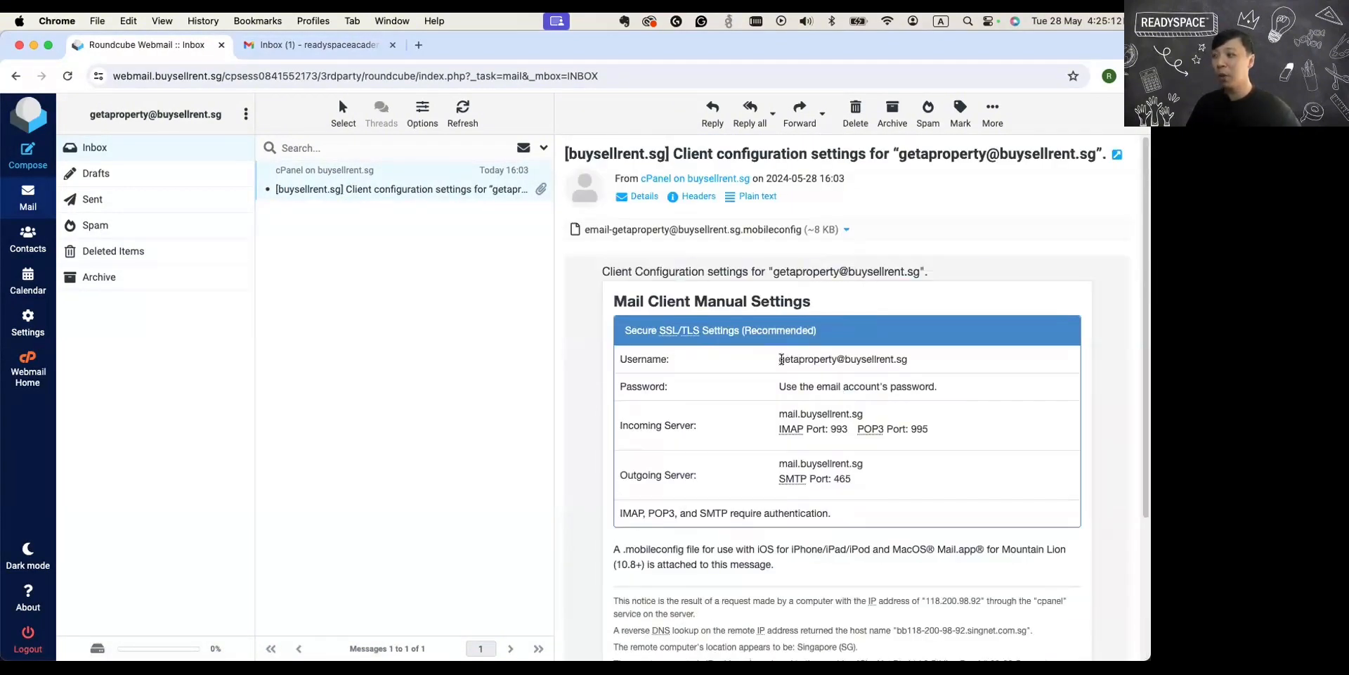
View Roundcube's blank message form, and return to the Webmail home page to look over its features.
left_click(20, 163)
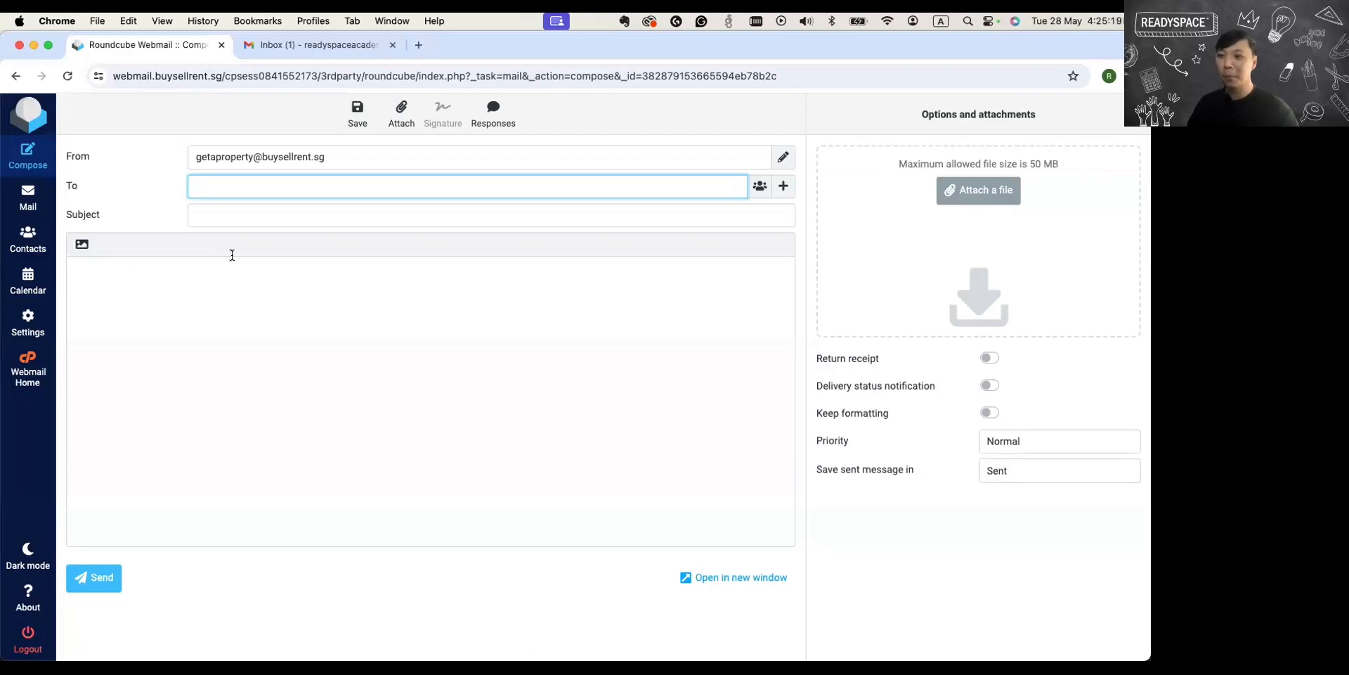
left_click(30, 361)
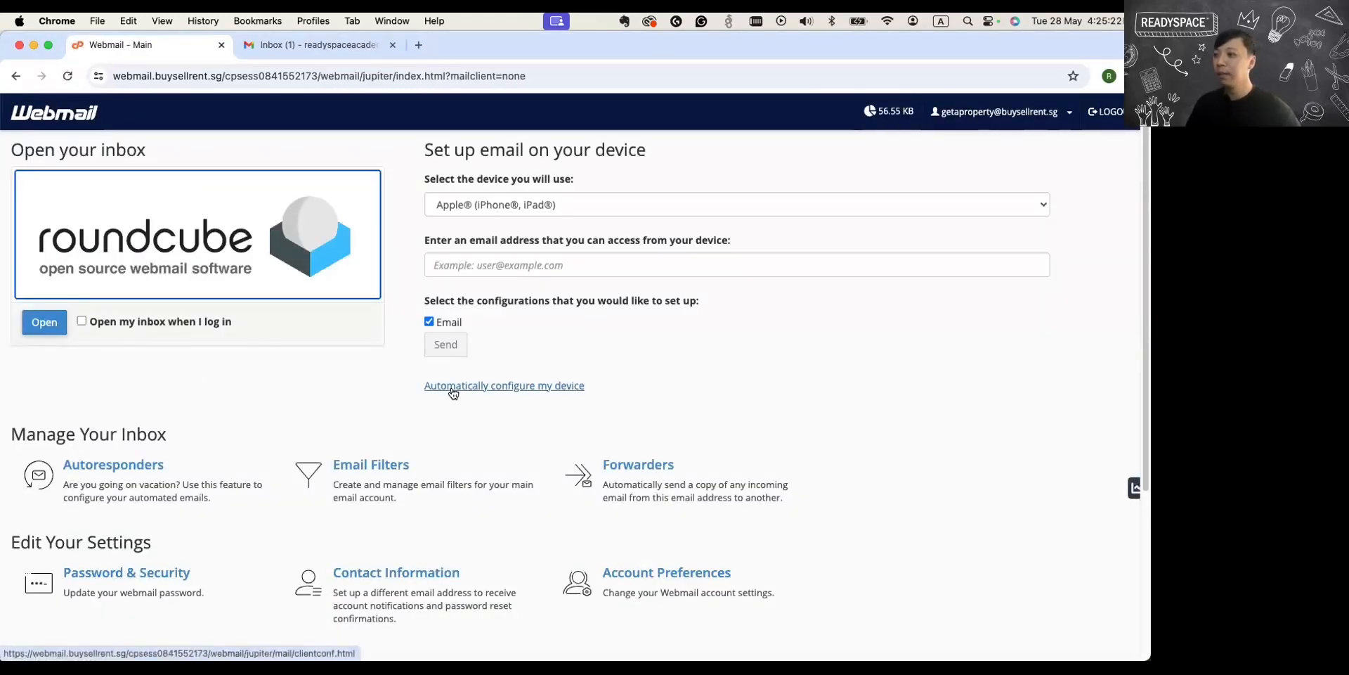
scroll(516, 363, "down", 1)
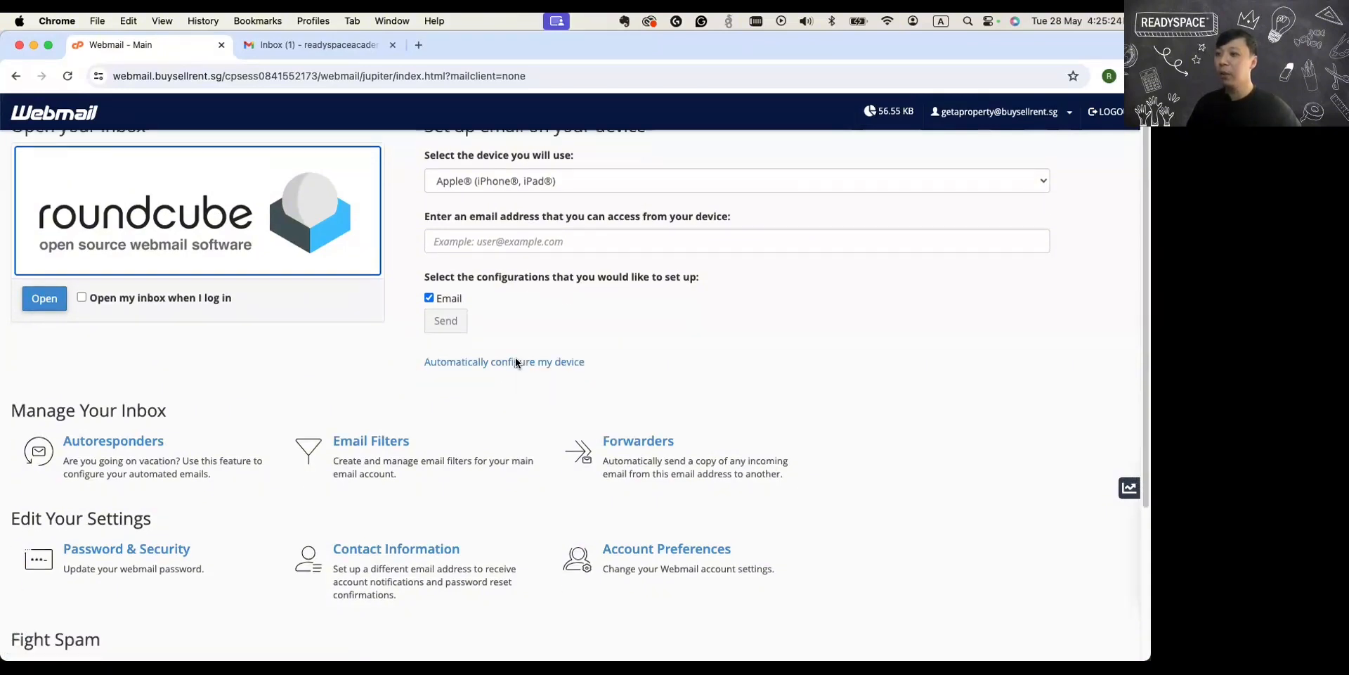
scroll(516, 360, "down", 5)
scroll(516, 359, "up", 5)
scroll(516, 359, "down", 5)
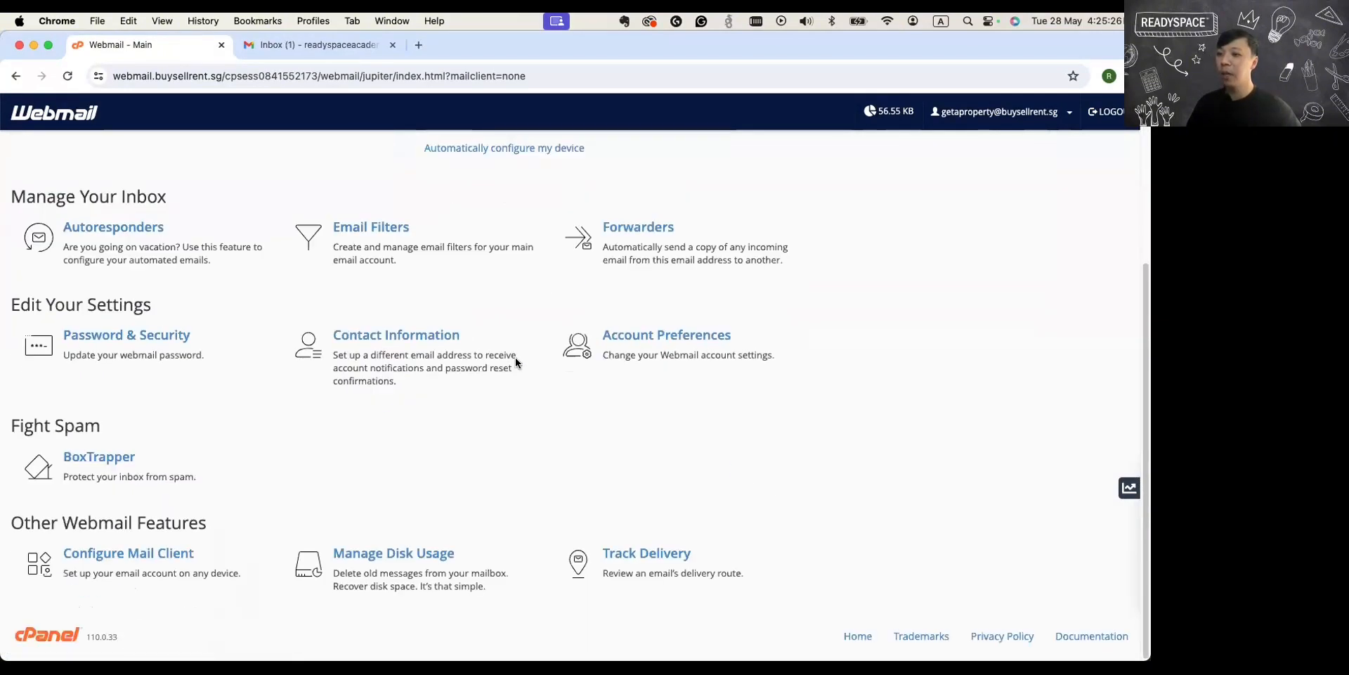
scroll(516, 359, "up", 5)
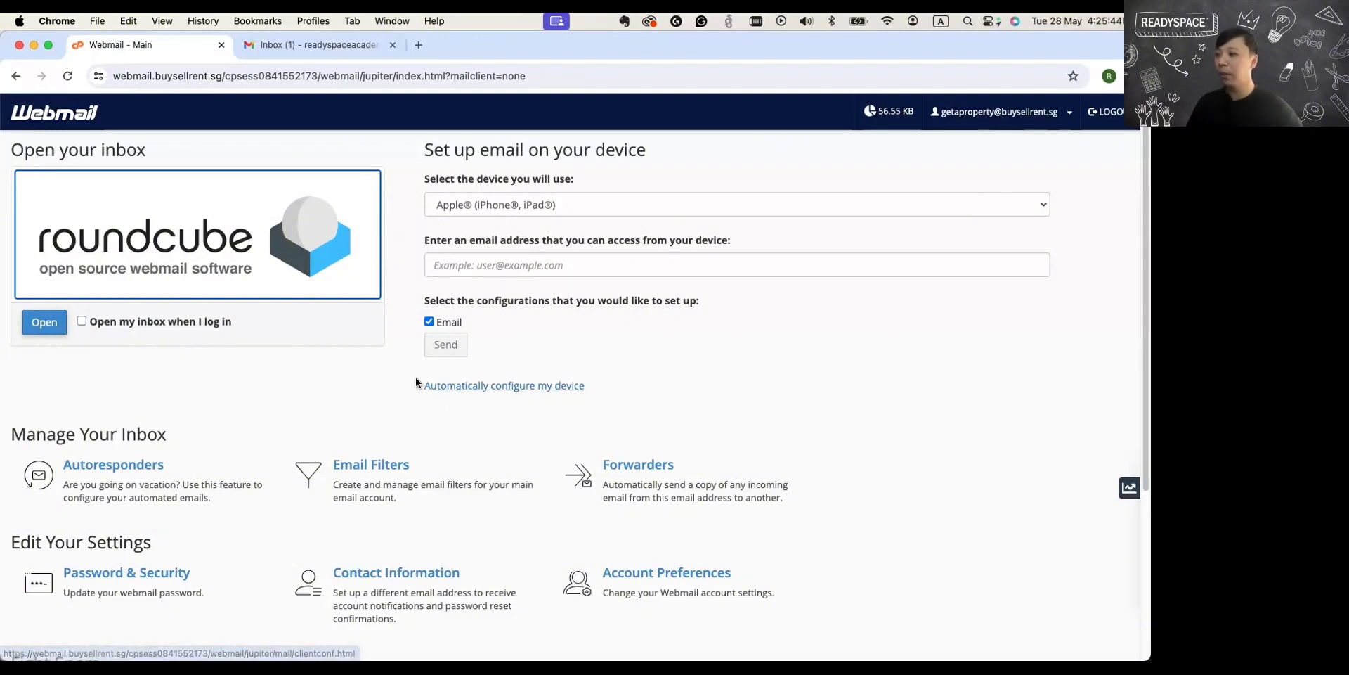
Open Configure Mail Client from the Webmail home page and review the mail client manual settings.
scroll(416, 381, "down", 3)
scroll(415, 380, "down", 3)
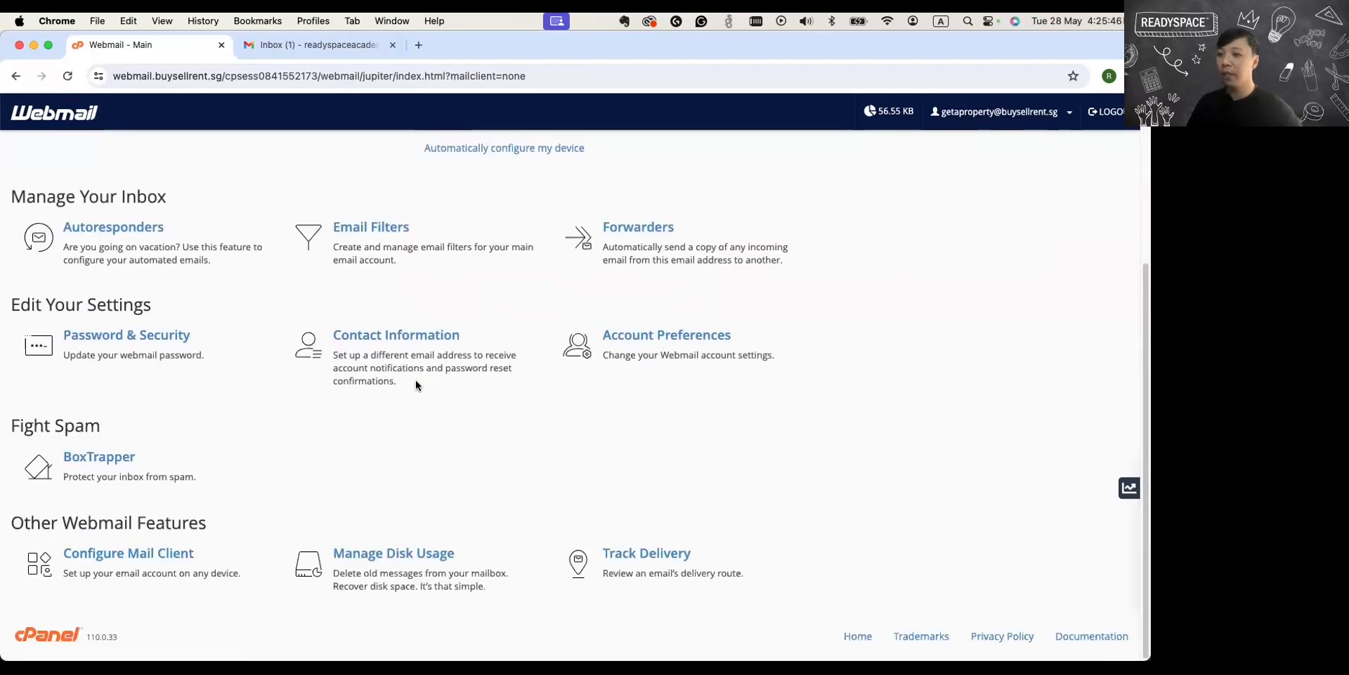
left_click(151, 555)
scroll(323, 461, "down", 4)
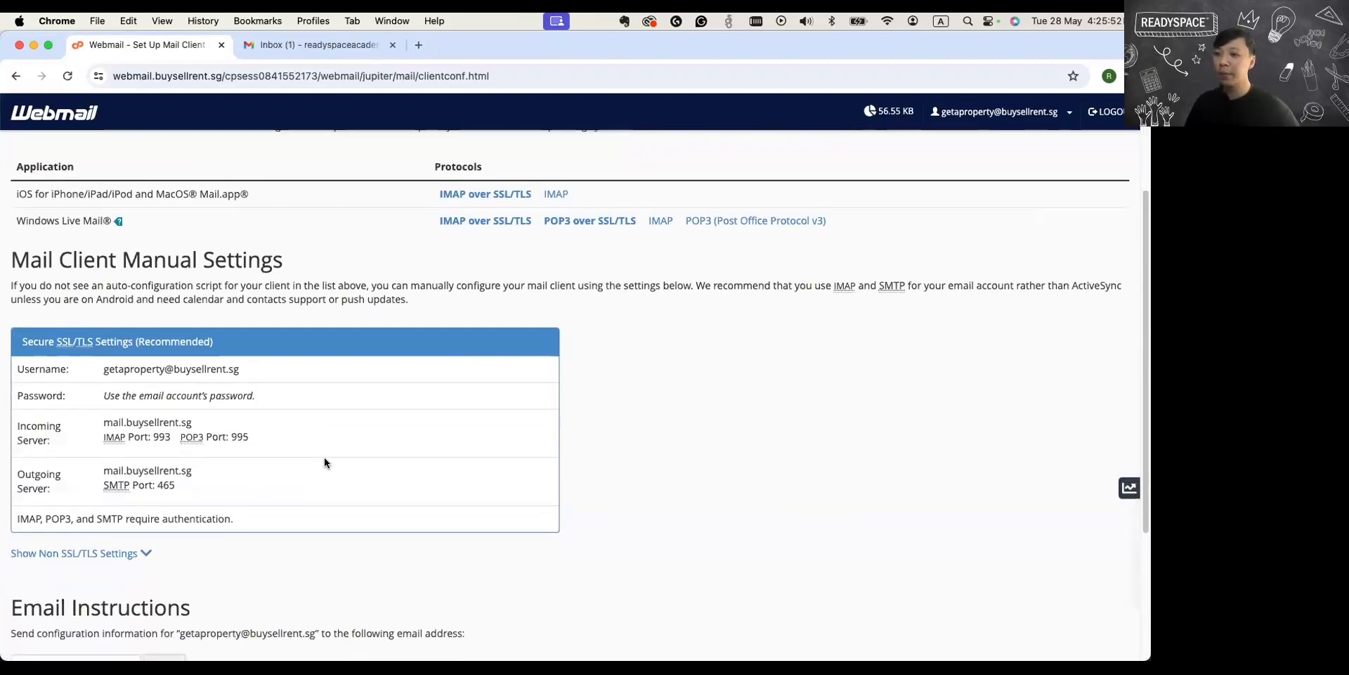
scroll(323, 461, "down", 3)
scroll(324, 462, "up", 3)
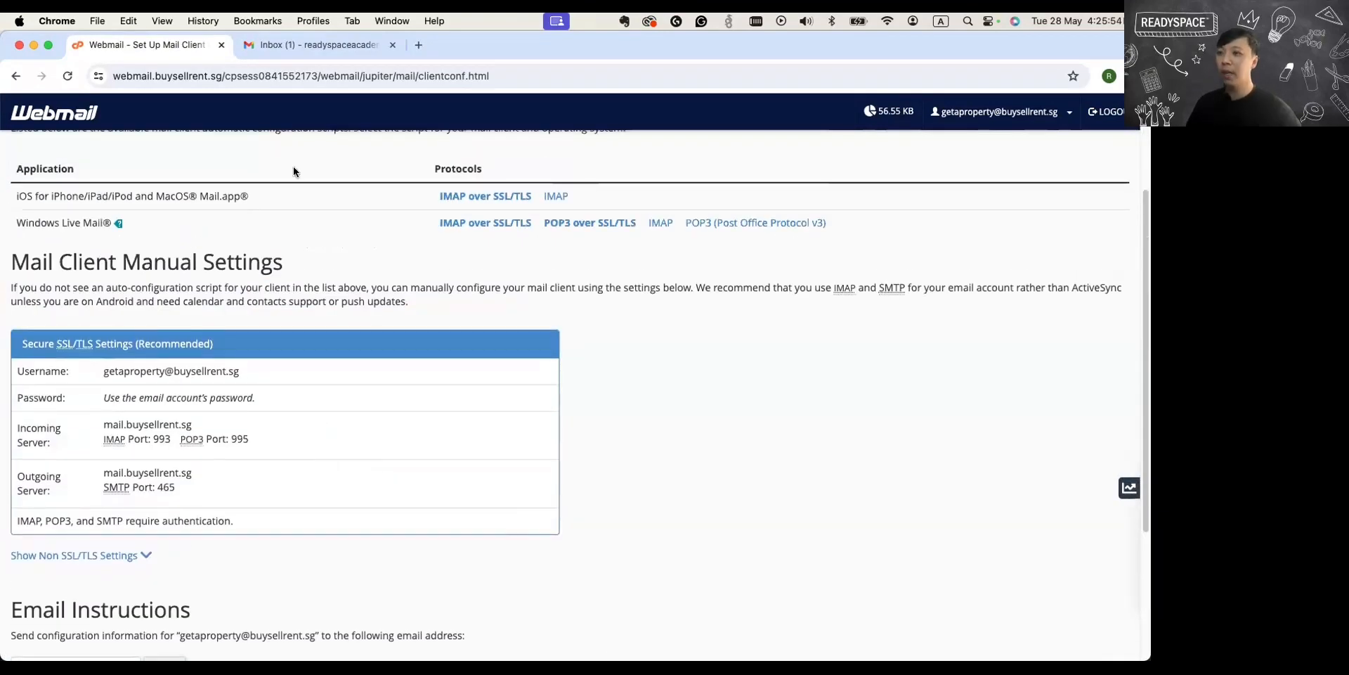
Return to the Webmail home page and reopen Configure Mail Client from Other Webmail Features.
left_click(15, 75)
scroll(195, 325, "down", 5)
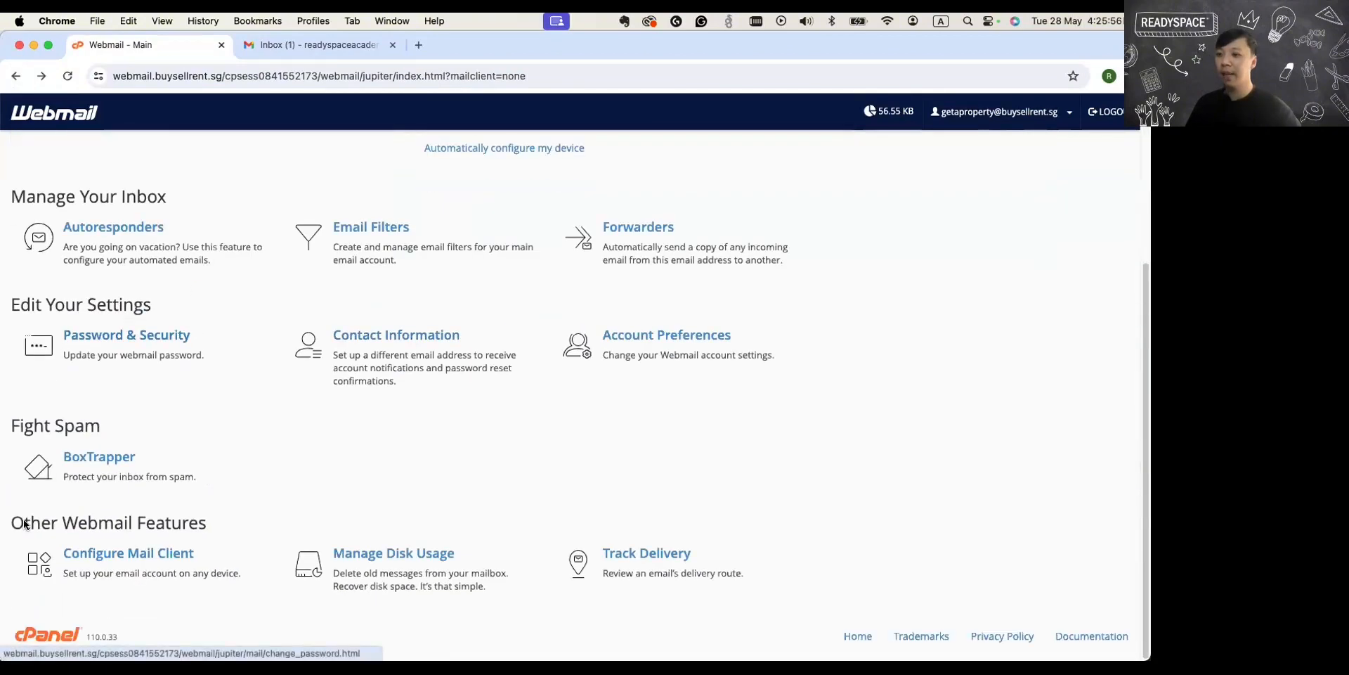
left_click_drag(10, 524, 220, 546)
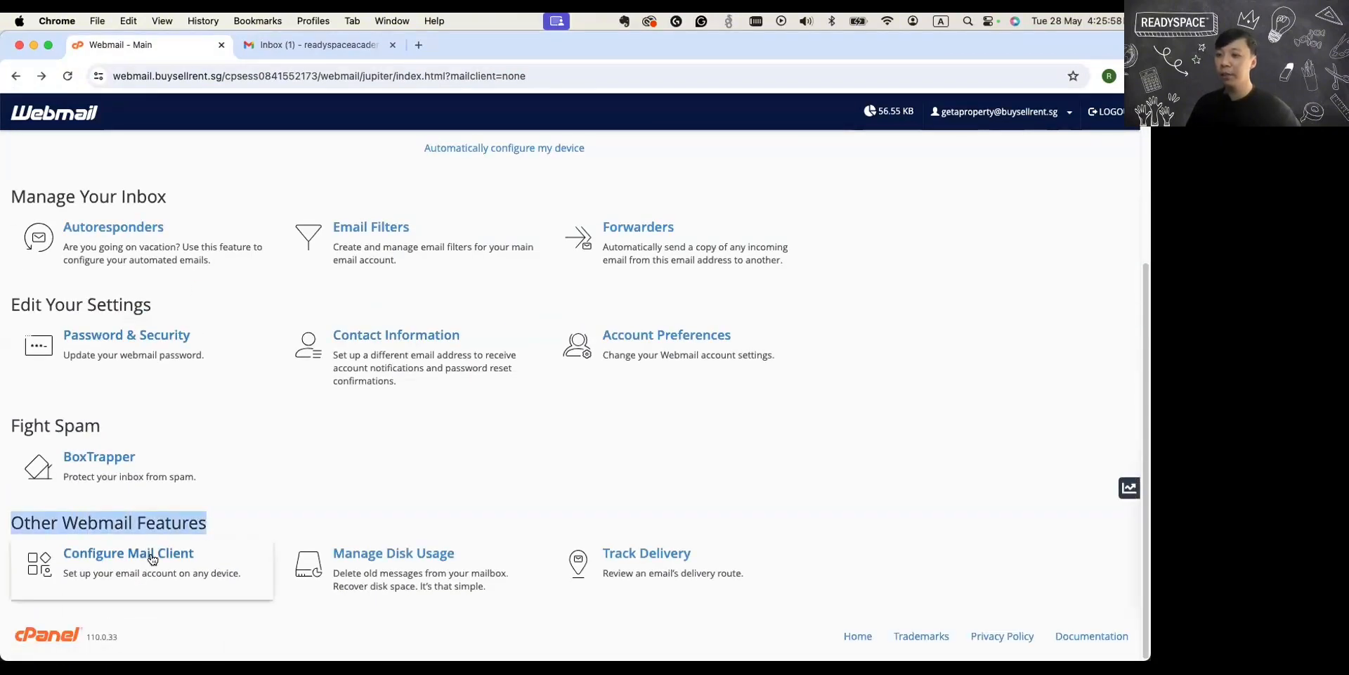
left_click(110, 560)
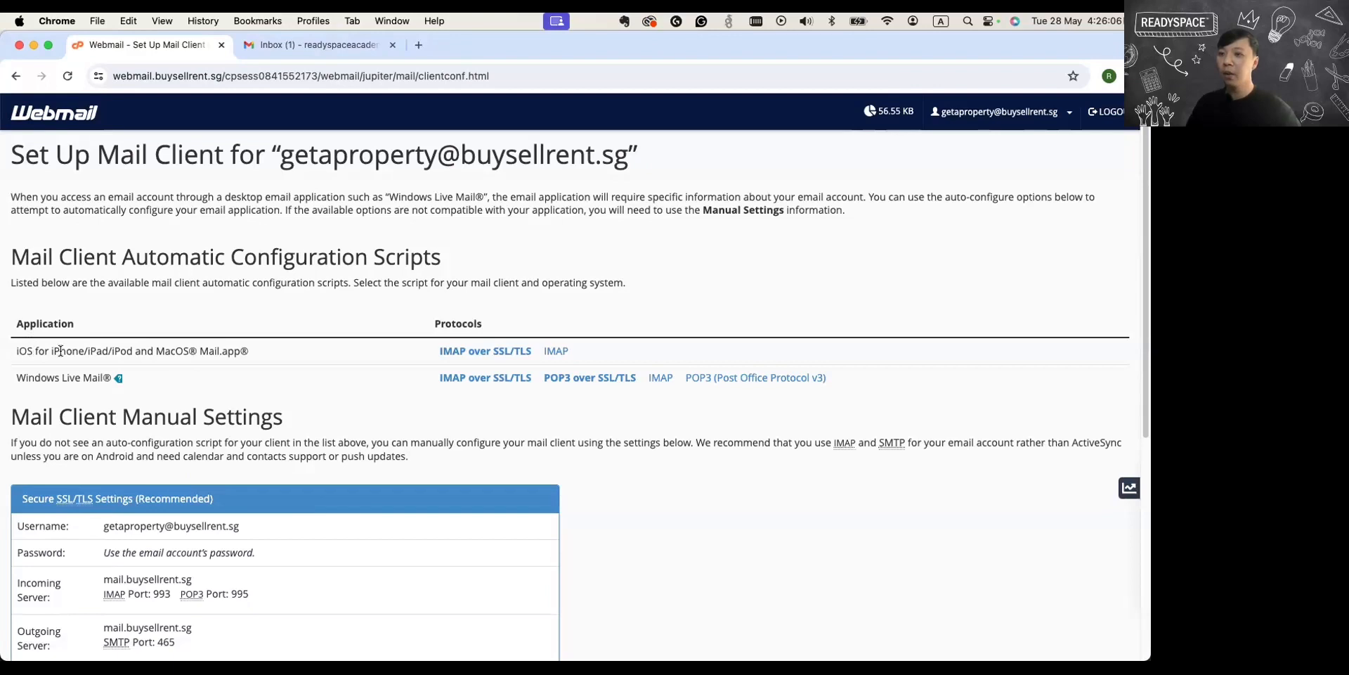
Examine the automatic configuration scripts for iOS/MacOS Mail.app and Windows Live Mail, and the manual settings below them.
left_click_drag(16, 350, 200, 351)
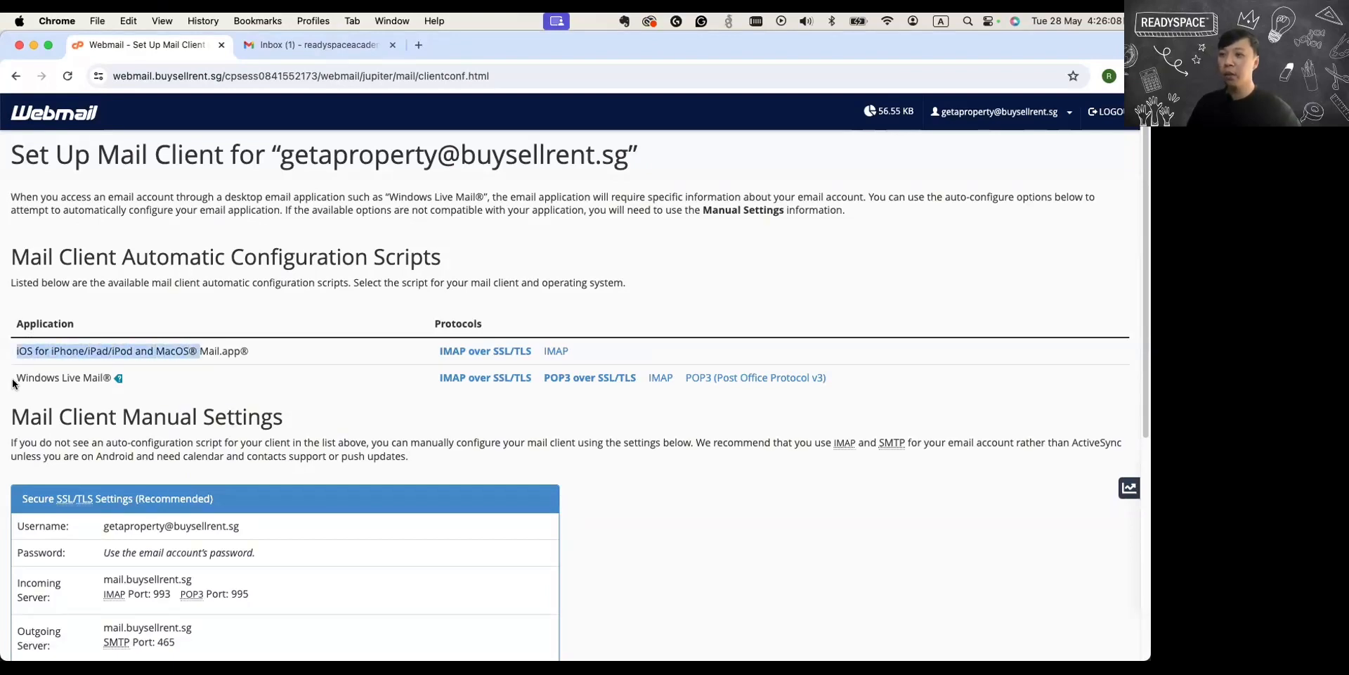
left_click_drag(13, 384, 98, 380)
scroll(212, 407, "down", 2)
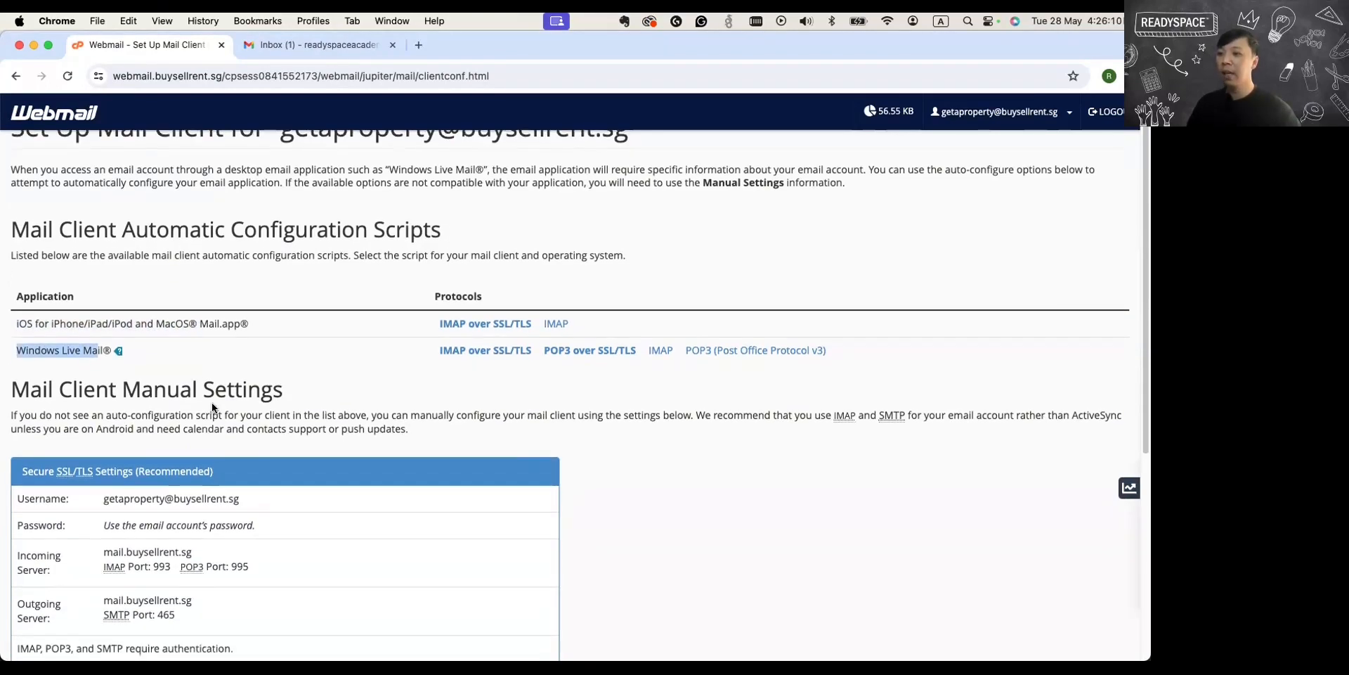
scroll(212, 407, "down", 4)
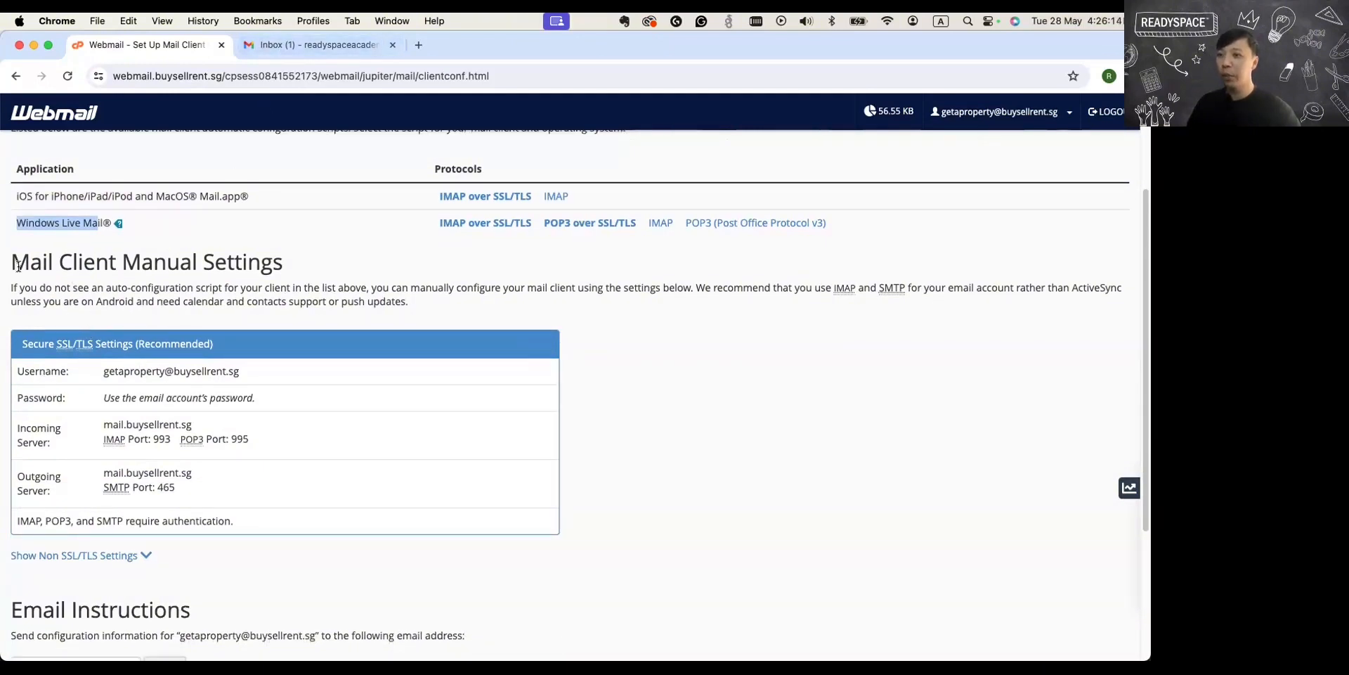
Review the Mail Client Manual Settings, highlighting the incoming and outgoing server names and ports.
left_click_drag(13, 262, 282, 274)
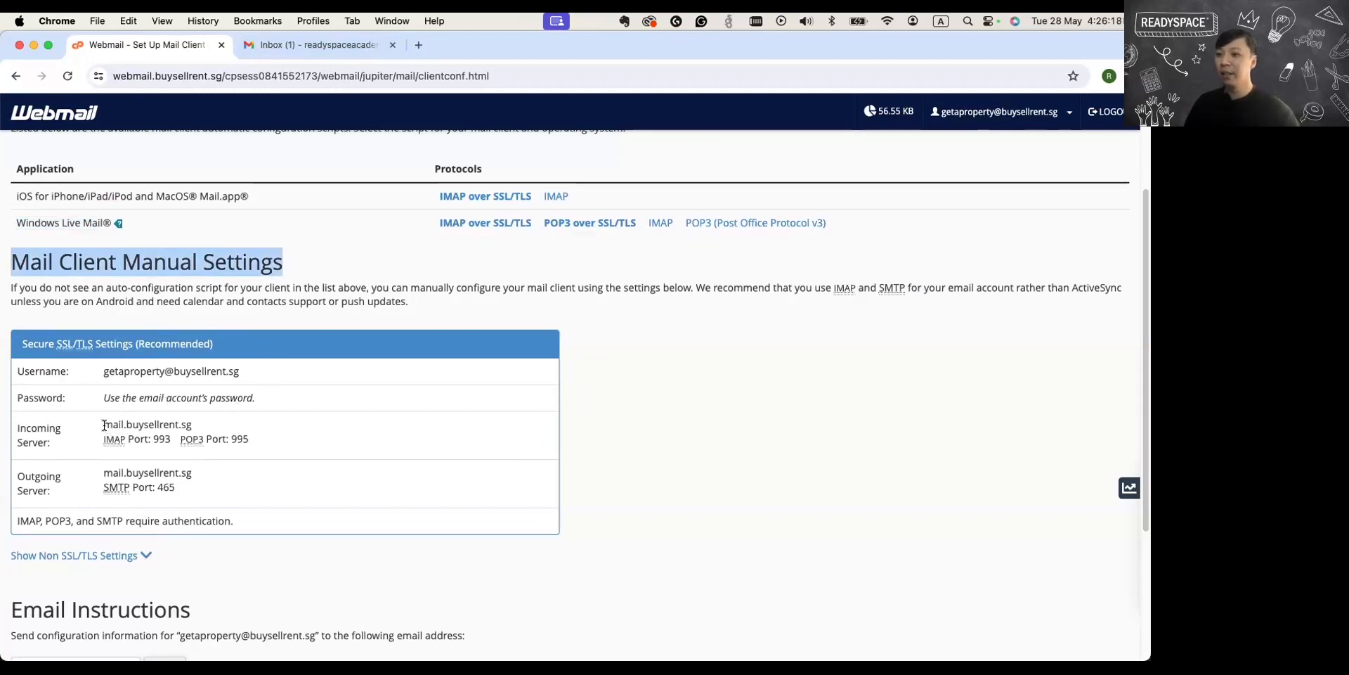
left_click_drag(104, 425, 241, 440)
left_click_drag(209, 484, 104, 468)
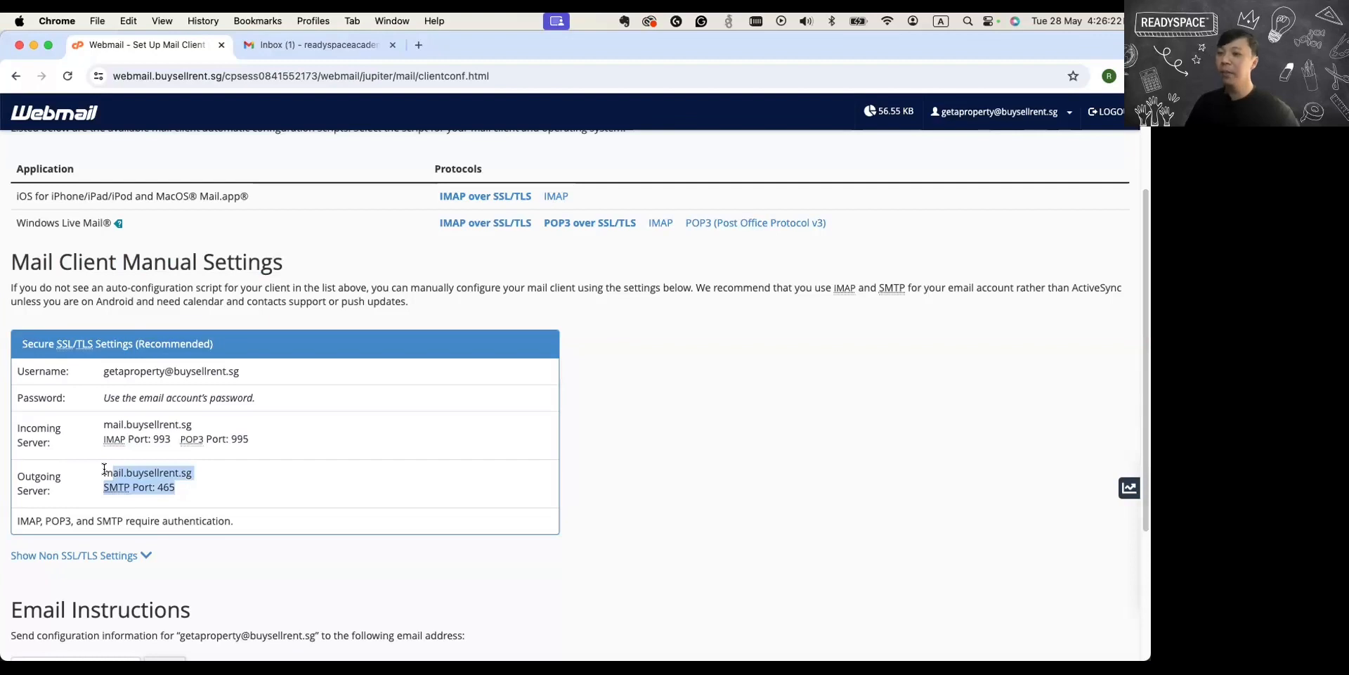
Switch to Gmail and open the Accounts and Import section of the full settings.
left_click(261, 50)
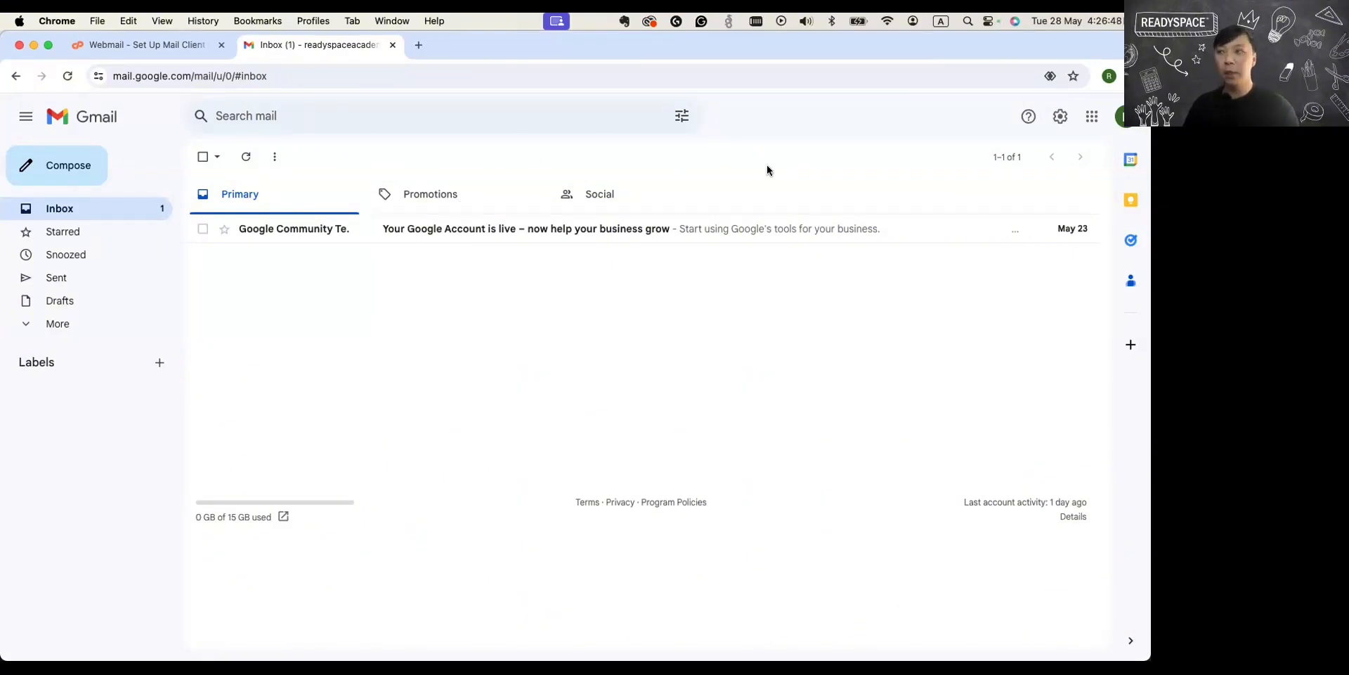
left_click(145, 45)
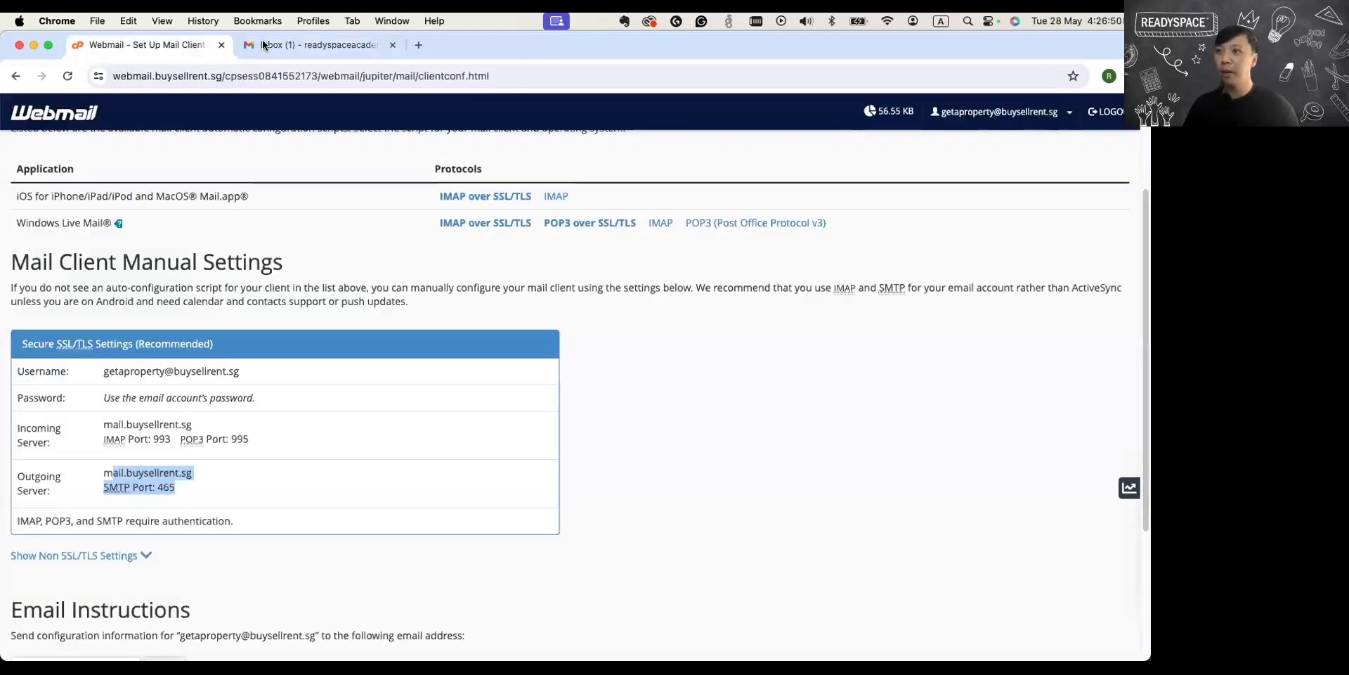
left_click(264, 45)
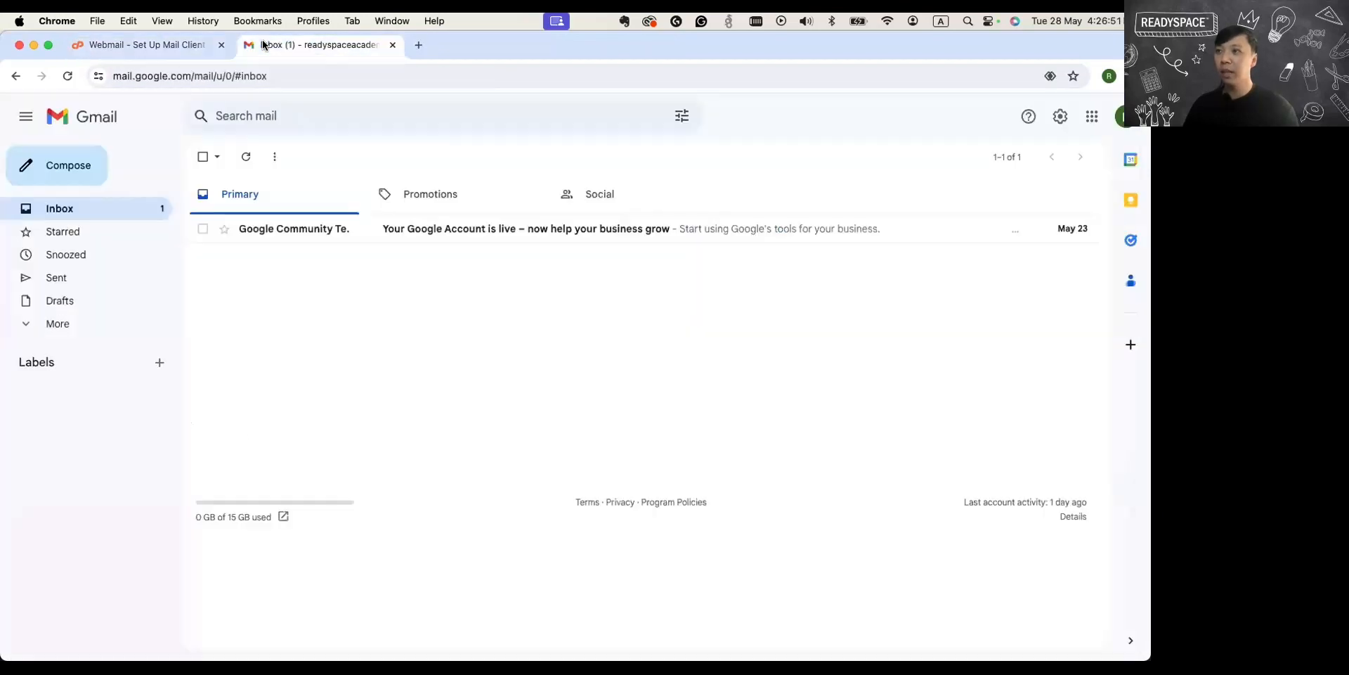
left_click(1065, 116)
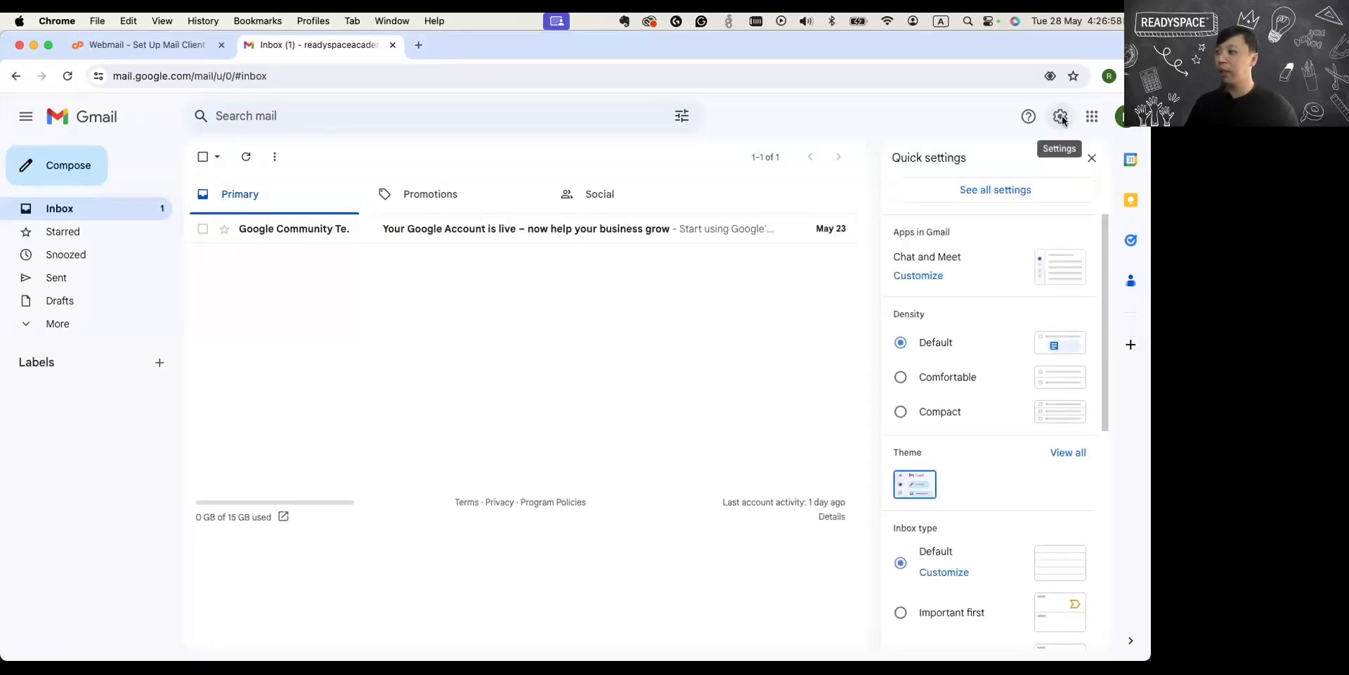
scroll(1010, 298, "down", 4)
scroll(1010, 298, "up", 4)
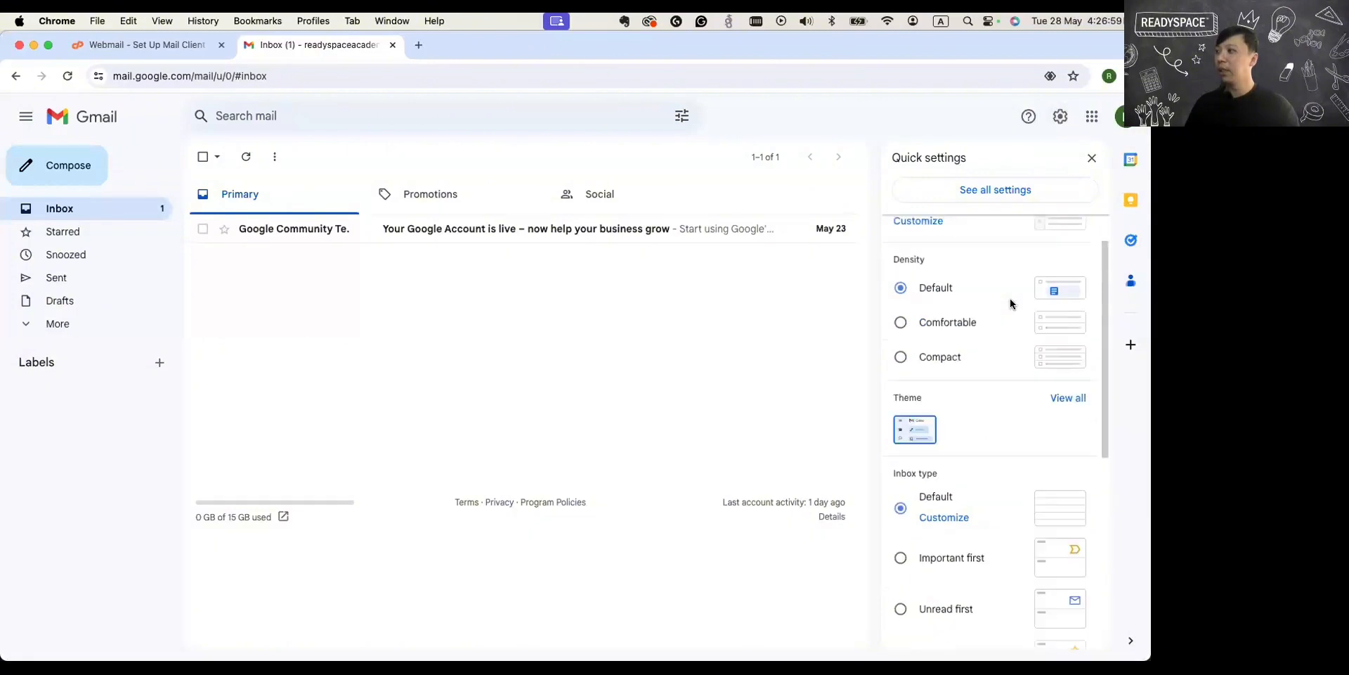
left_click(990, 192)
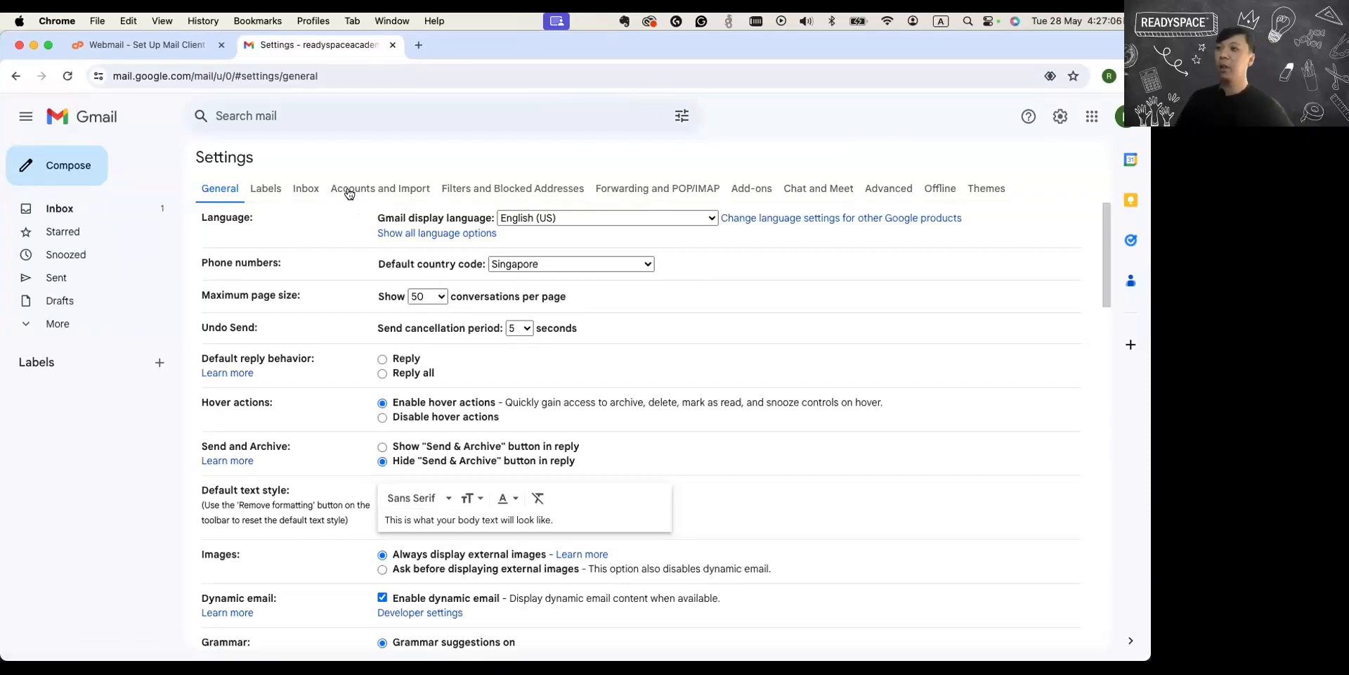
left_click(390, 185)
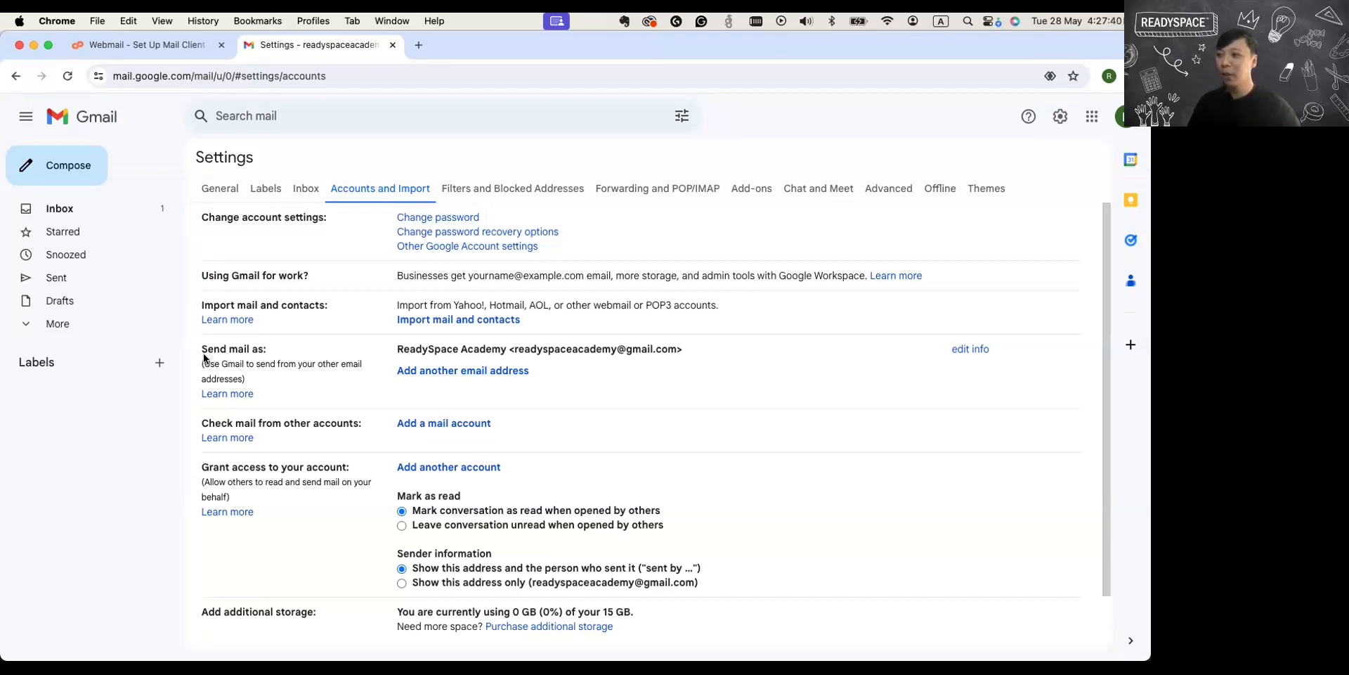
left_click_drag(201, 423, 361, 423)
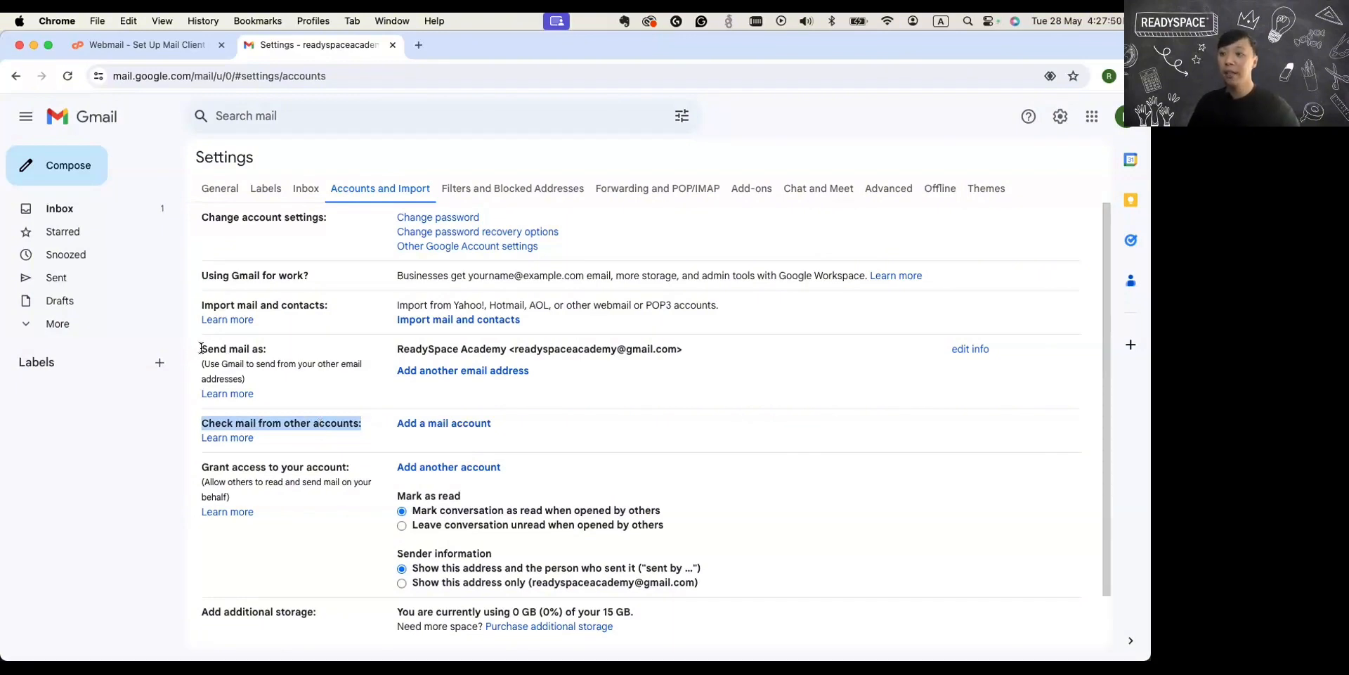
left_click_drag(202, 349, 269, 357)
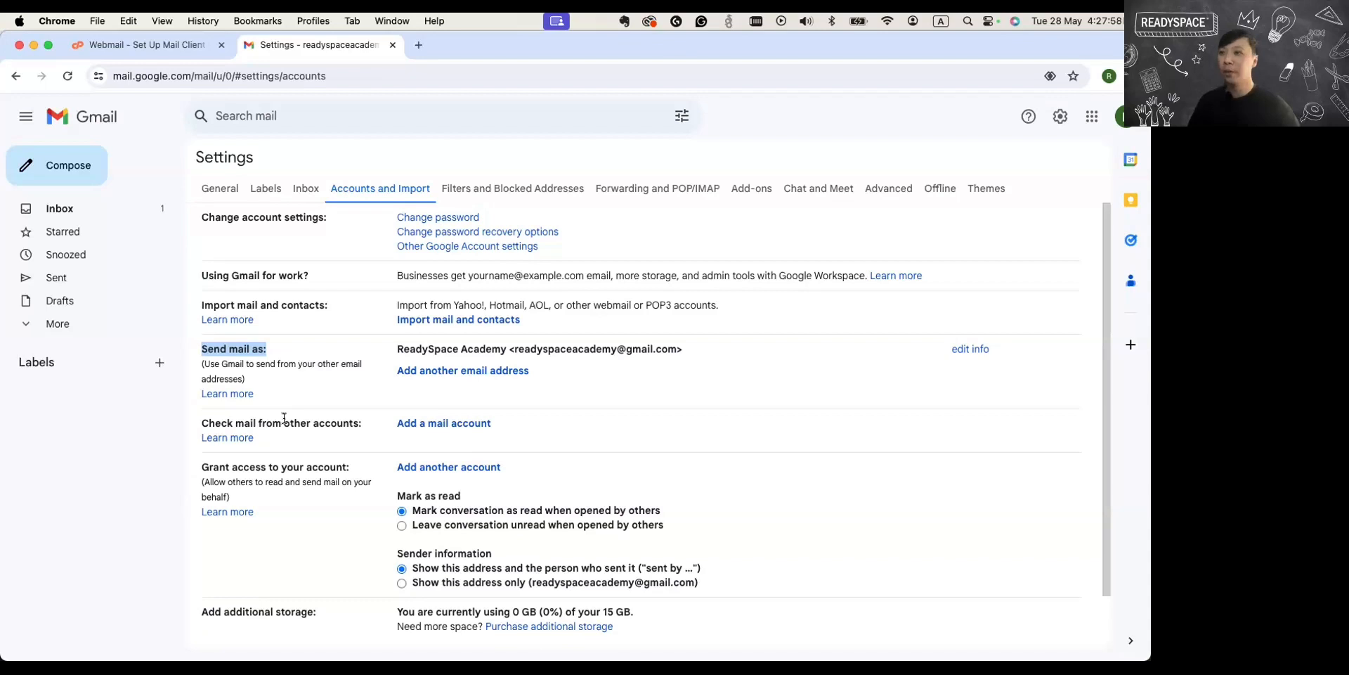
left_click_drag(202, 421, 361, 422)
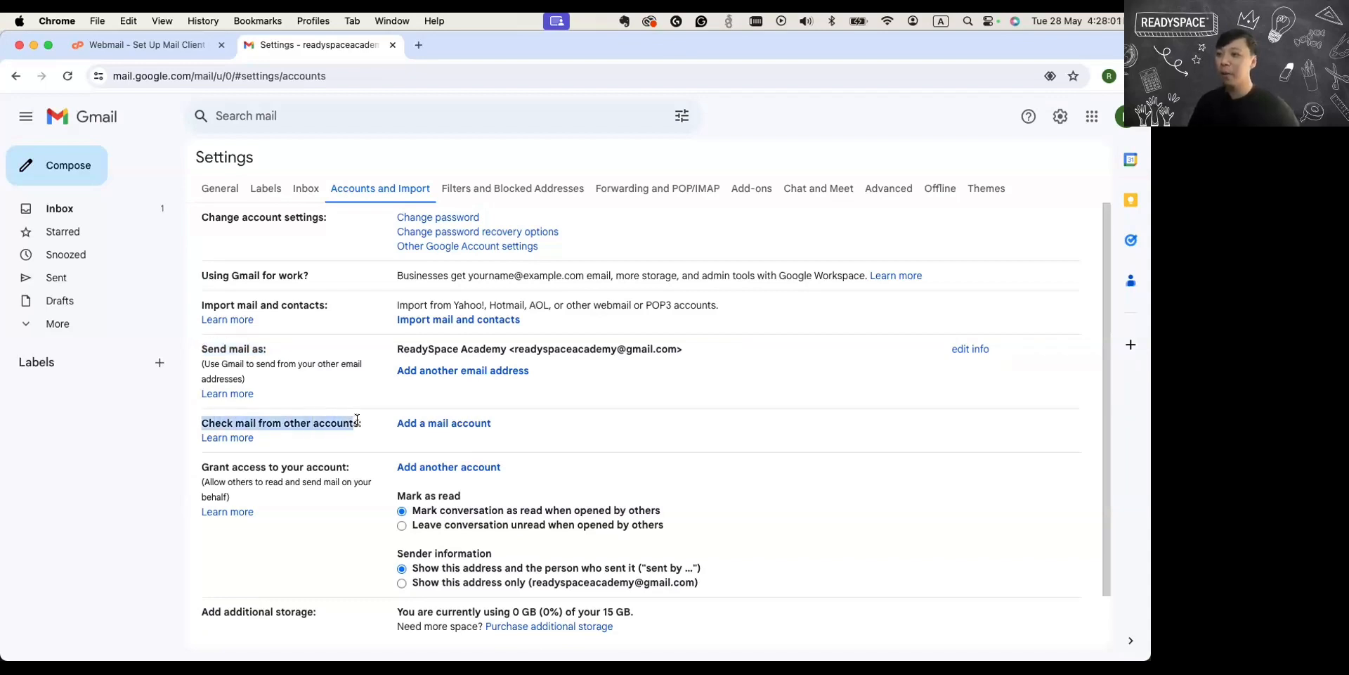
Start adding a mail account under Check mail from other accounts and submit the Webspace email address.
left_click(426, 424)
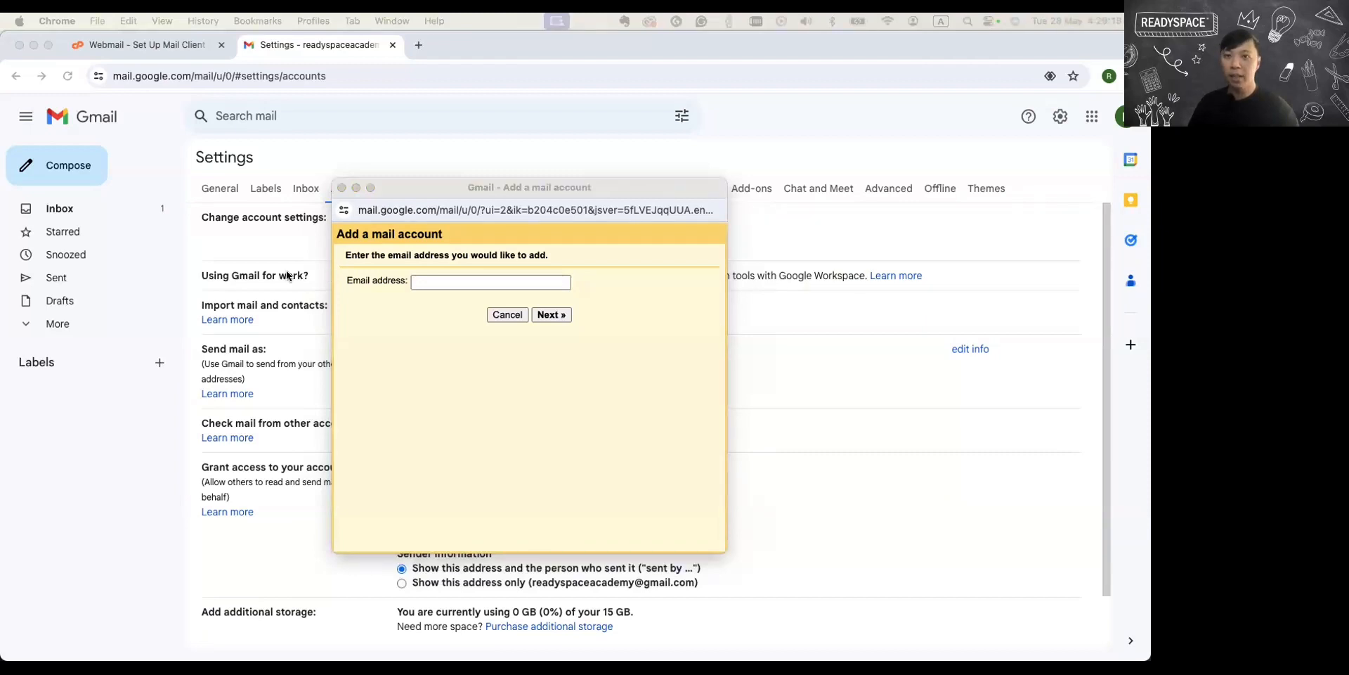
left_click(445, 282)
key("super+v")
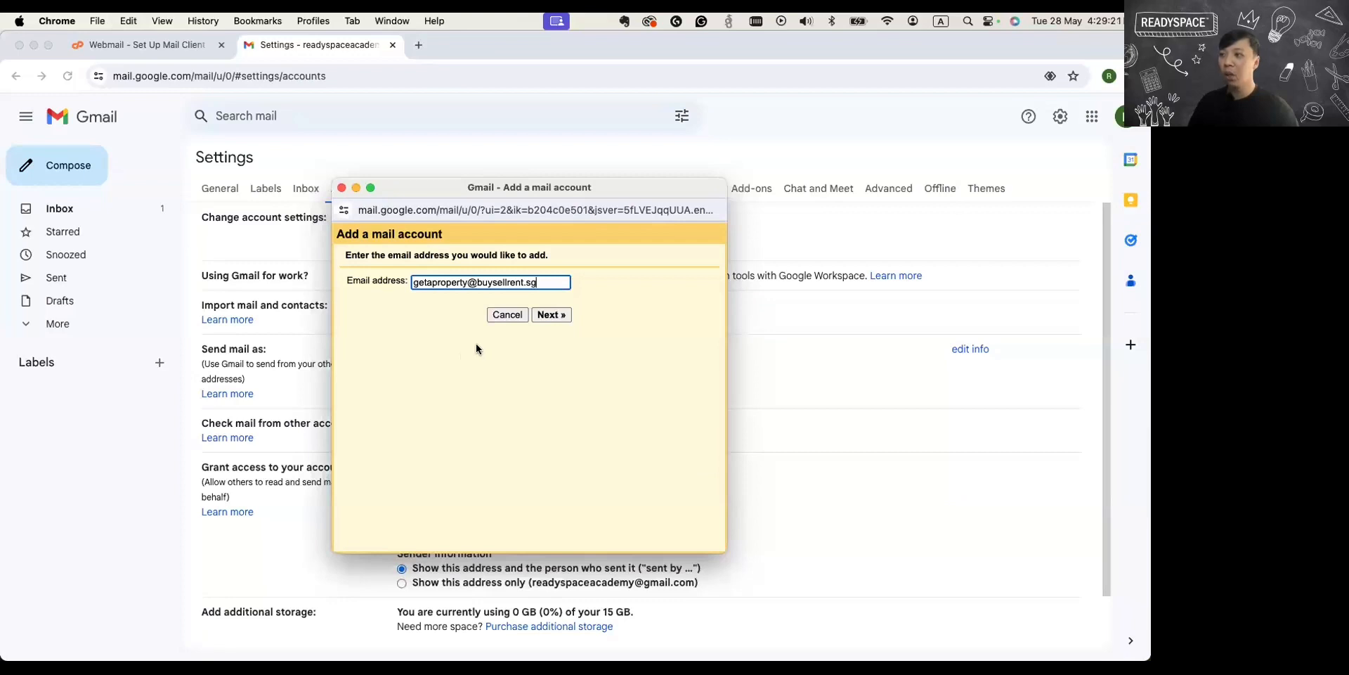
left_click(546, 314)
Keep the option to import emails from the other account (POP3) and continue to its mail settings.
left_click_drag(546, 313, 365, 322)
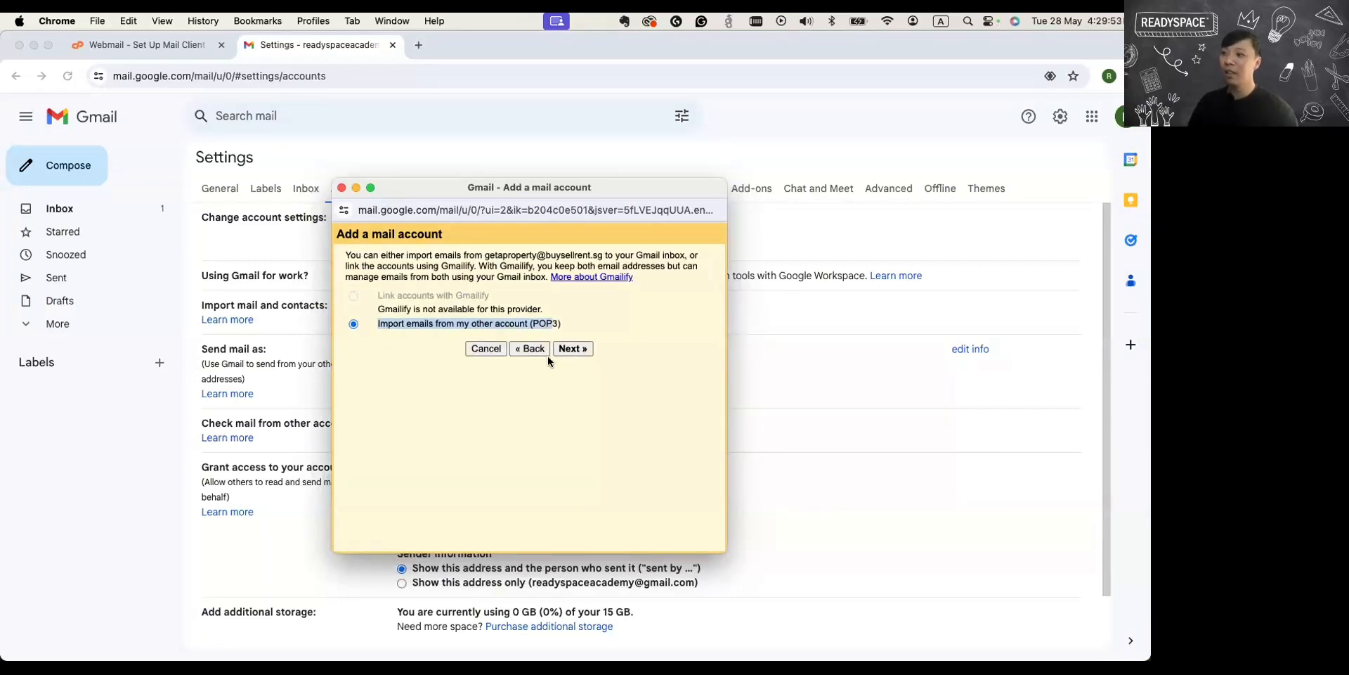
left_click(564, 322)
left_click_drag(563, 322, 378, 322)
left_click(579, 384)
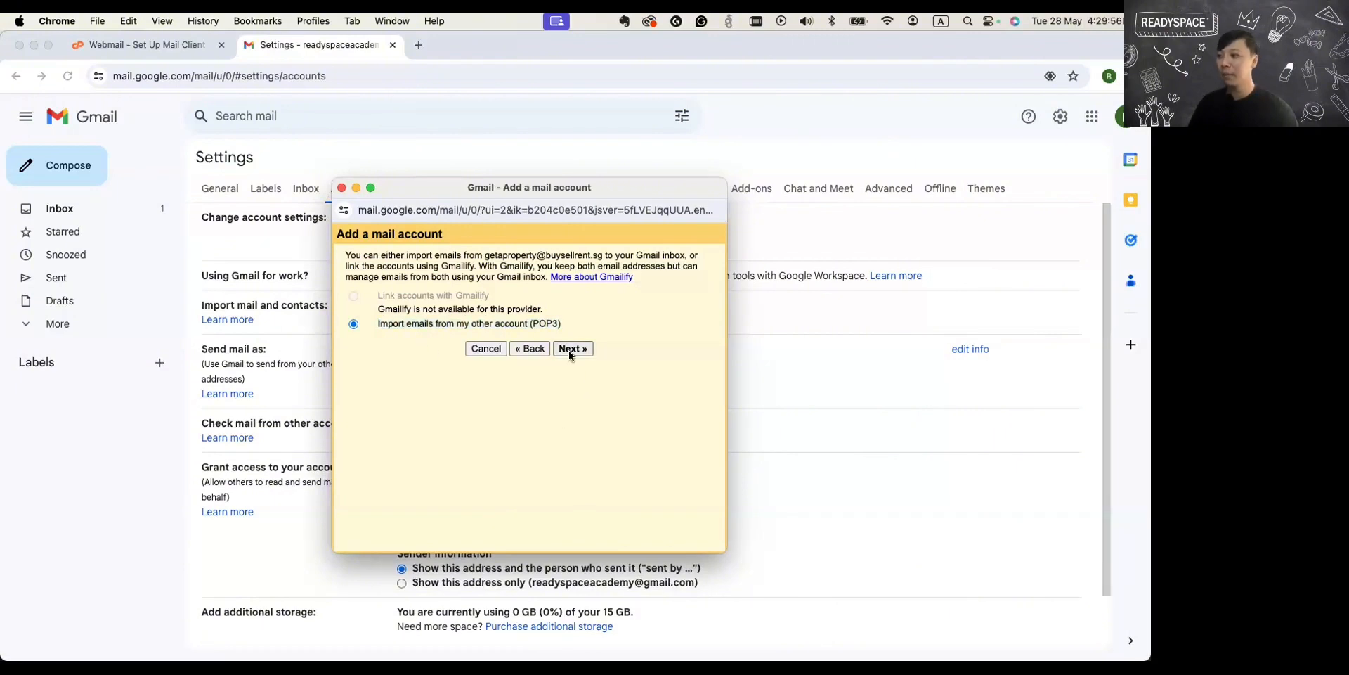
left_click(569, 349)
Replace the username with the full email address and enter the account password for the added mail account.
left_click(506, 296)
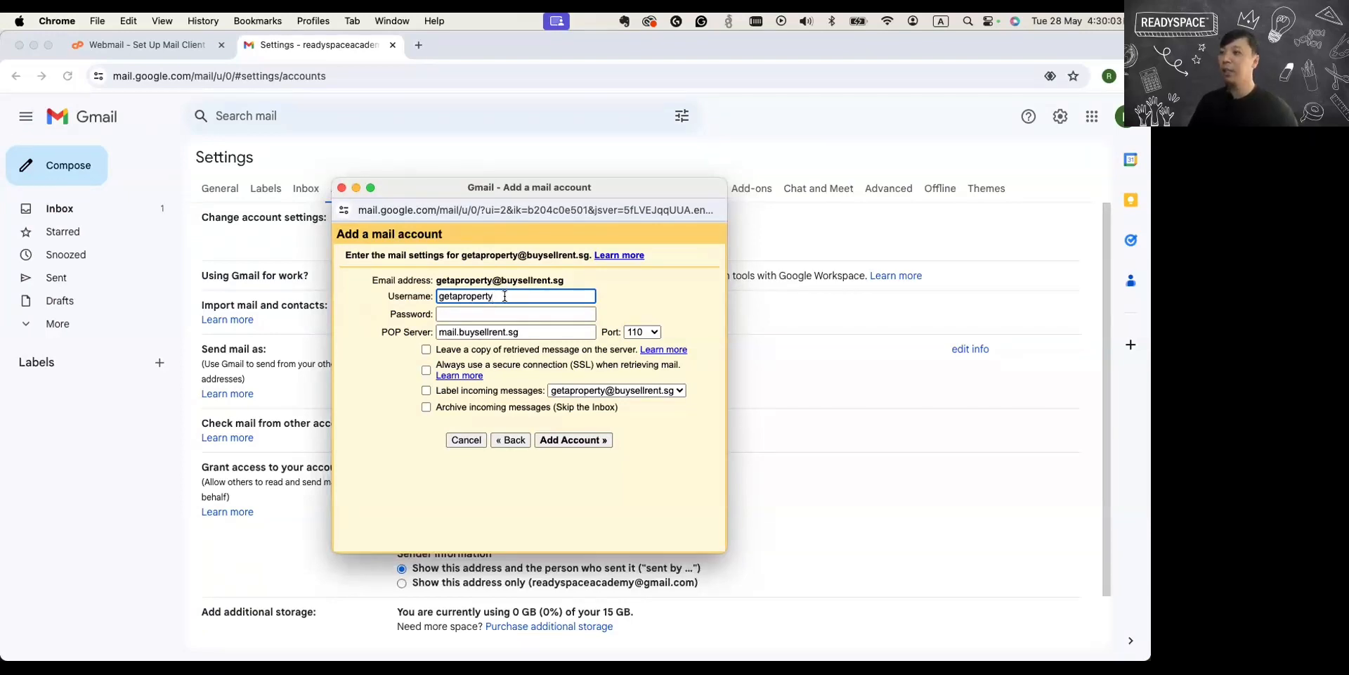
double_click(505, 295)
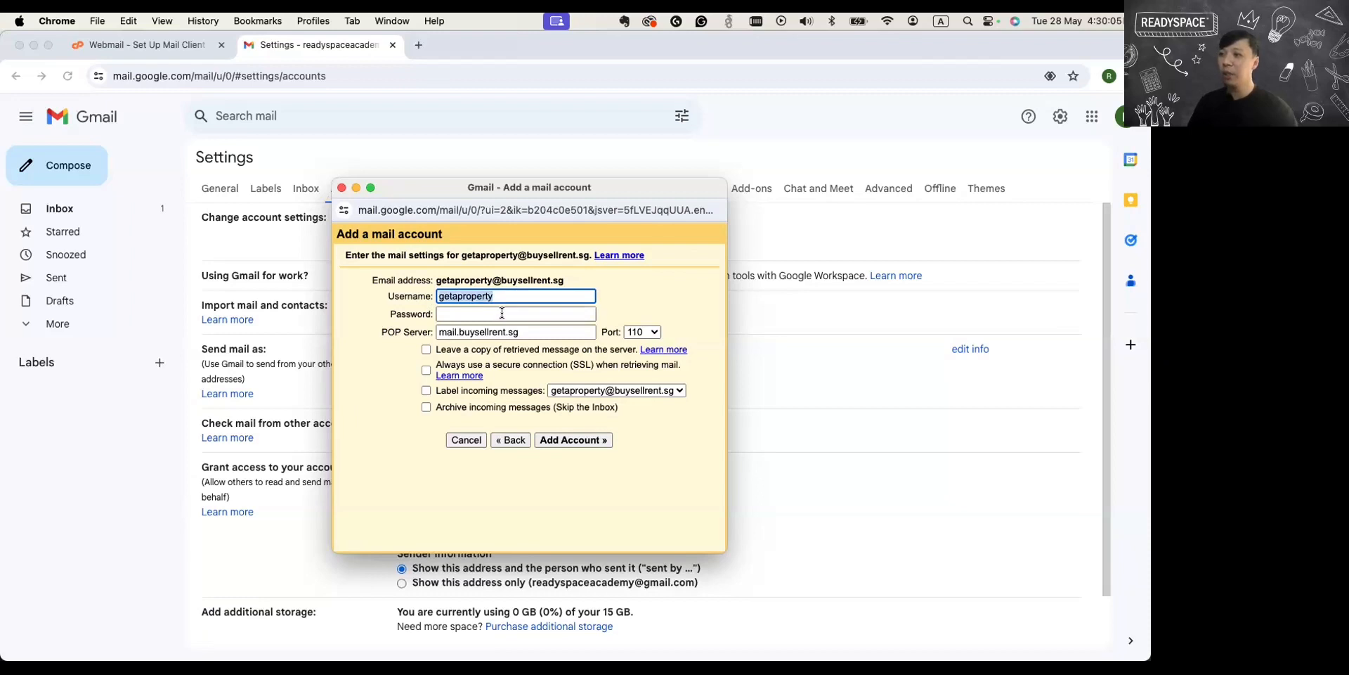
key("super+v")
key("super+a")
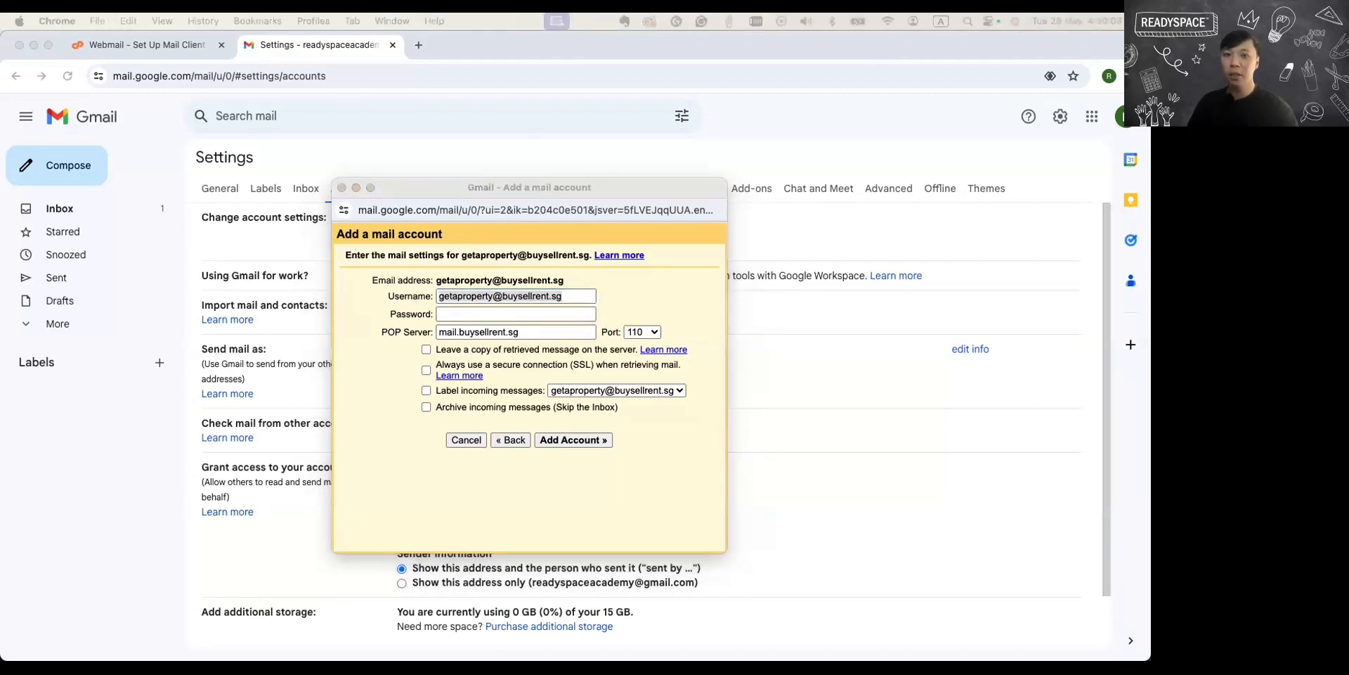
left_click(470, 313)
key("super+v")
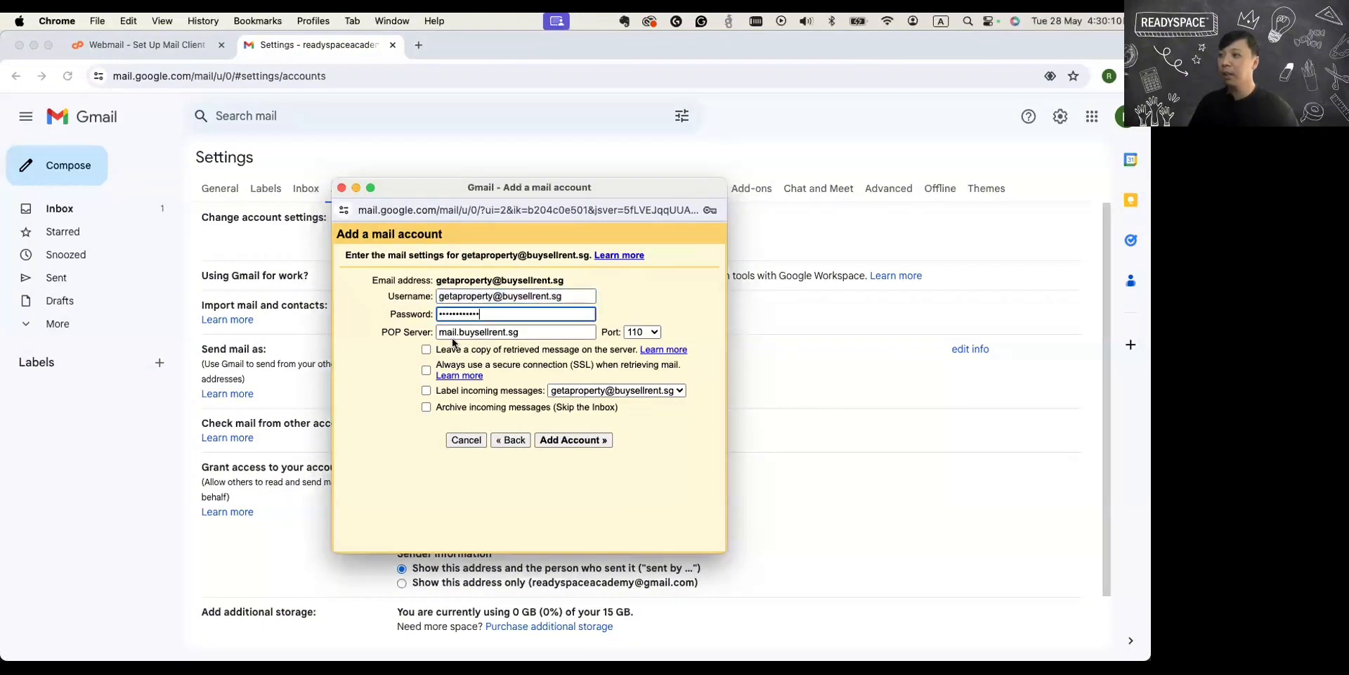
key("Tab")
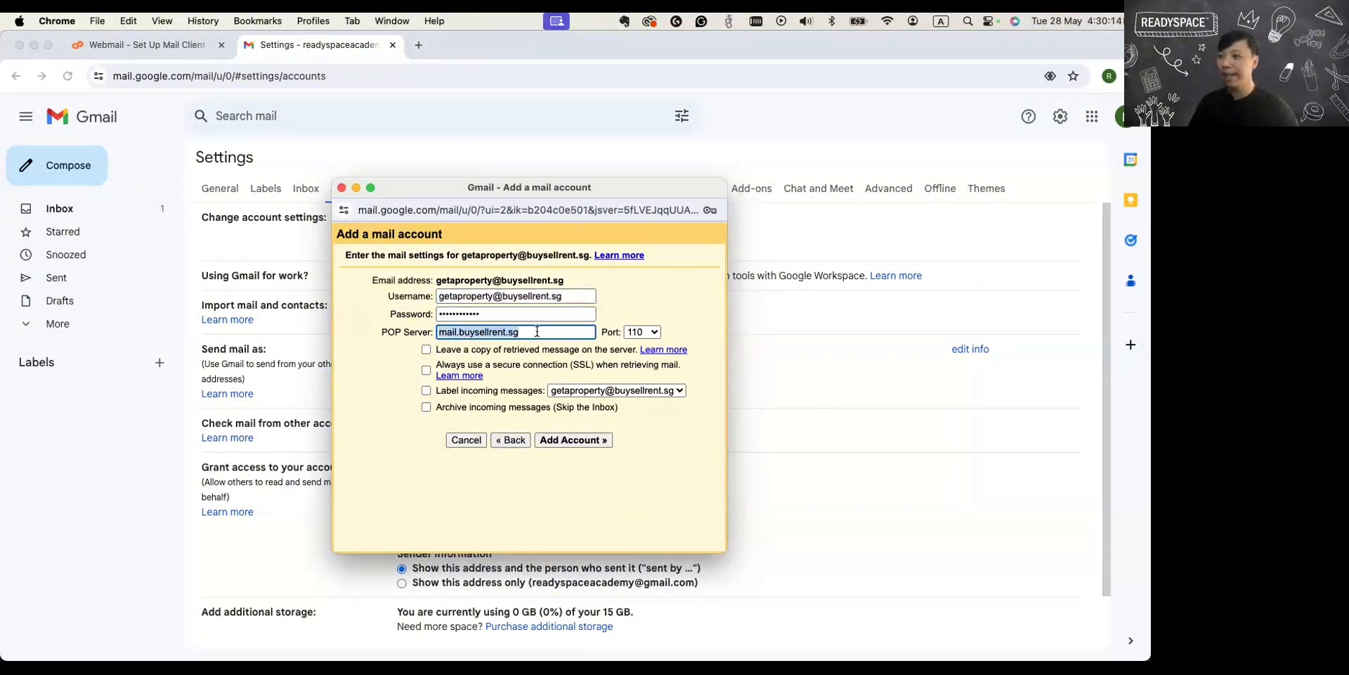
Check the incoming server name in Webmail's manual settings and return to Gmail's settings.
left_click(147, 46)
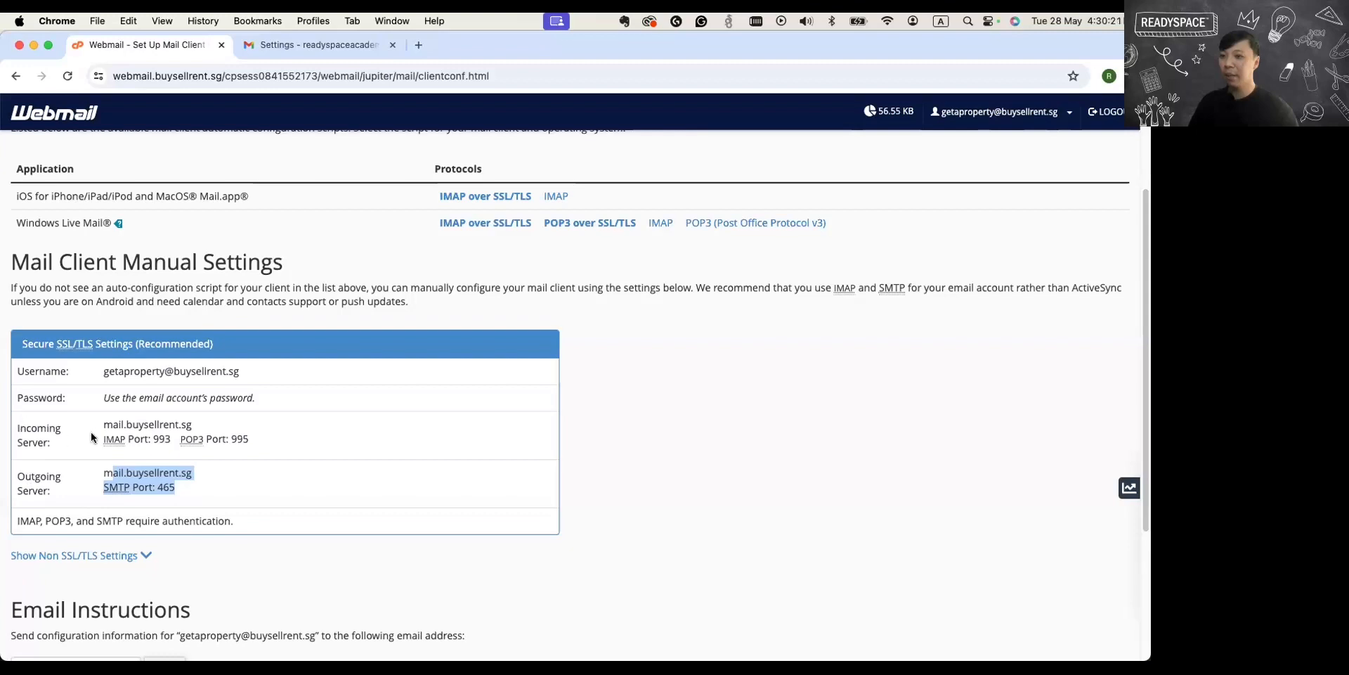
left_click_drag(103, 424, 204, 426)
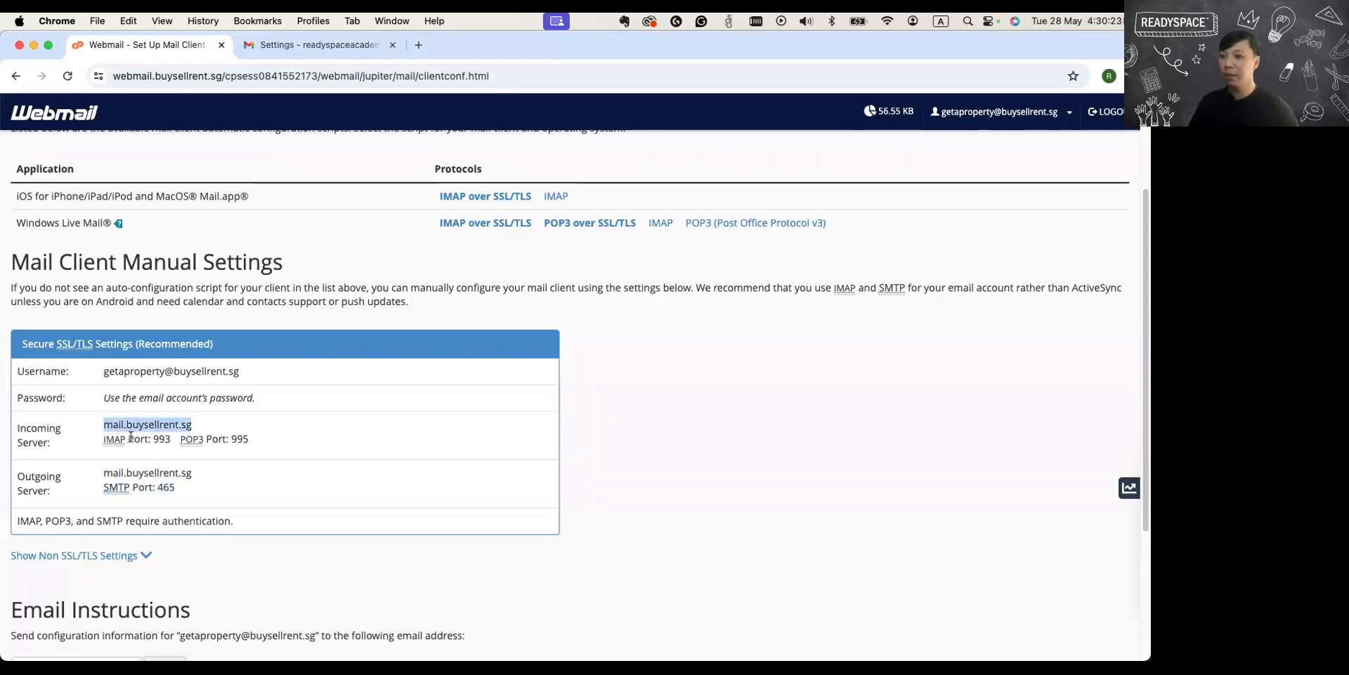
left_click(293, 50)
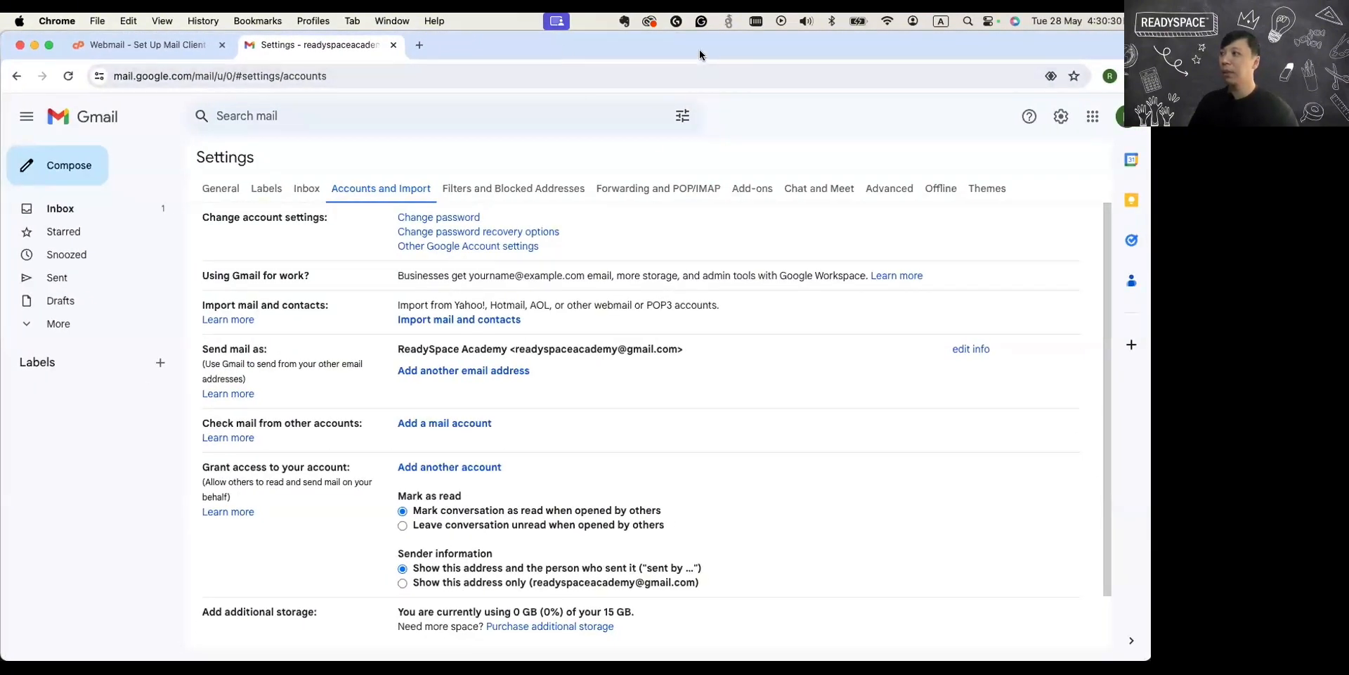
Move the browser window aside and close the CapCut Web window to uncover the Add a mail account window.
left_click_drag(700, 46, 704, 77)
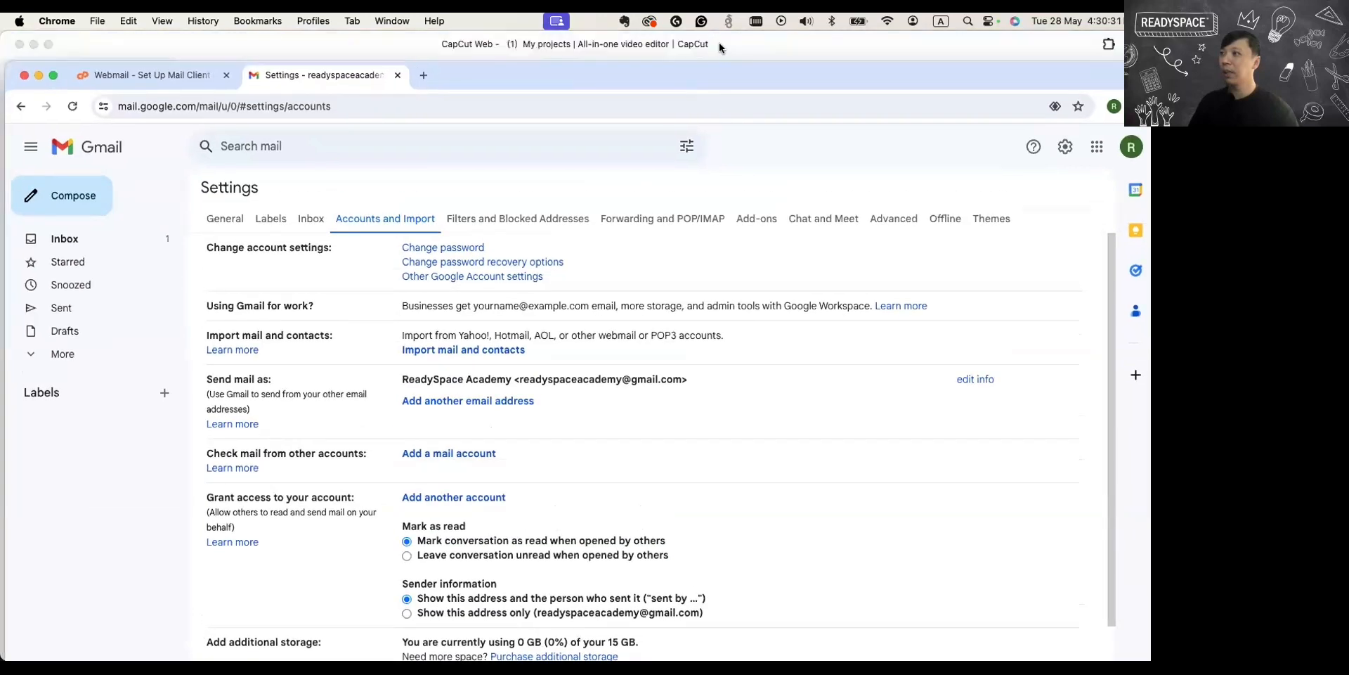
left_click(18, 45)
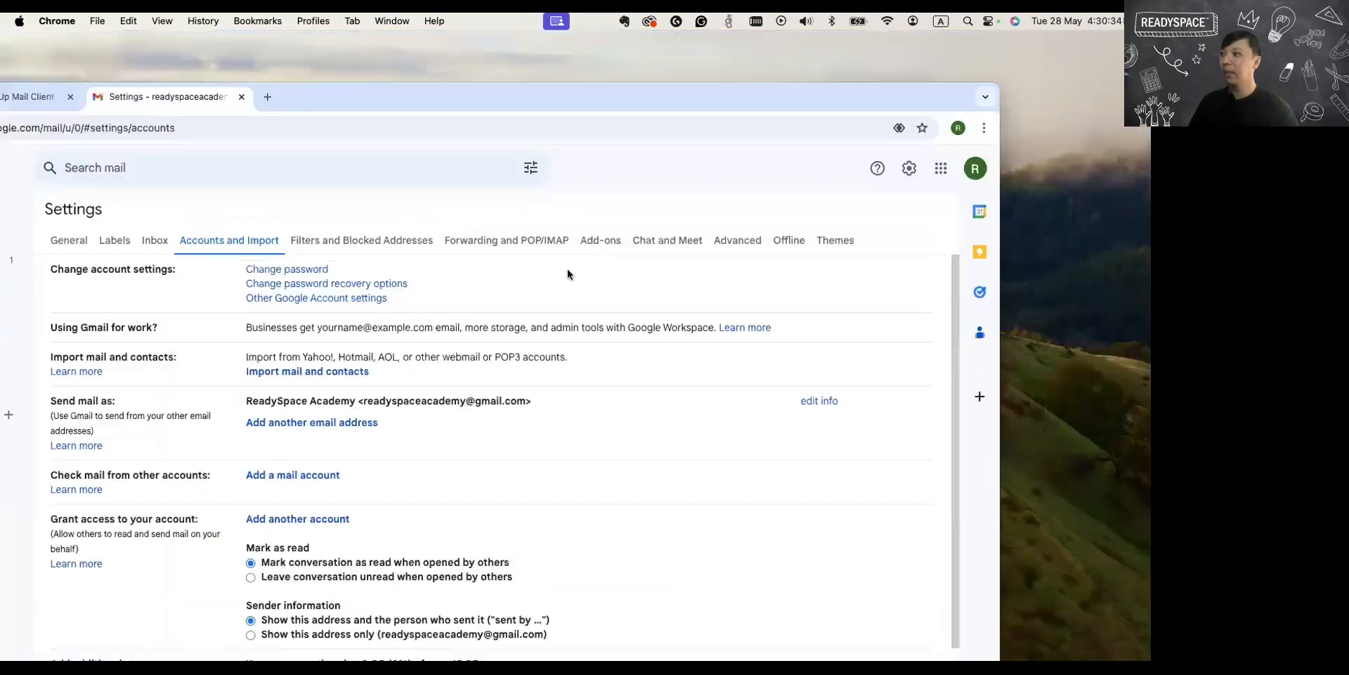
left_click_drag(568, 270, 332, 33)
left_click(593, 185)
left_click_drag(626, 45, 857, 232)
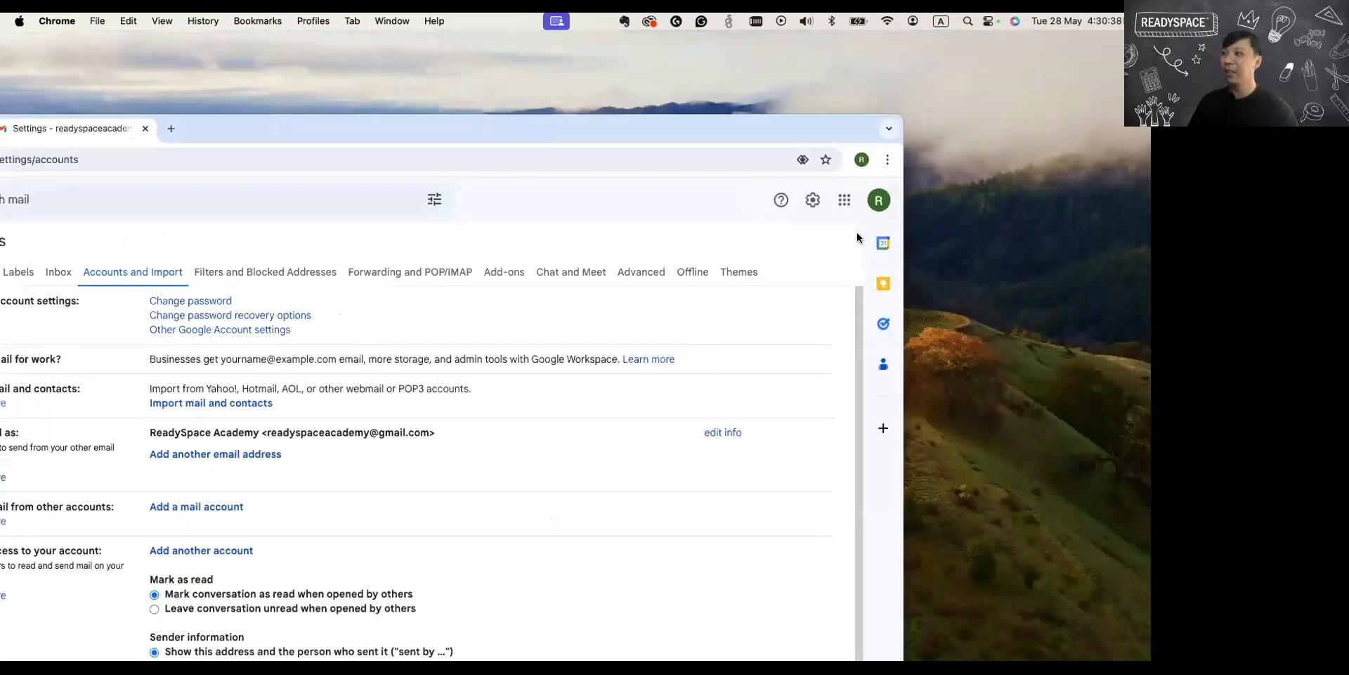
left_click_drag(669, 181, 717, 151)
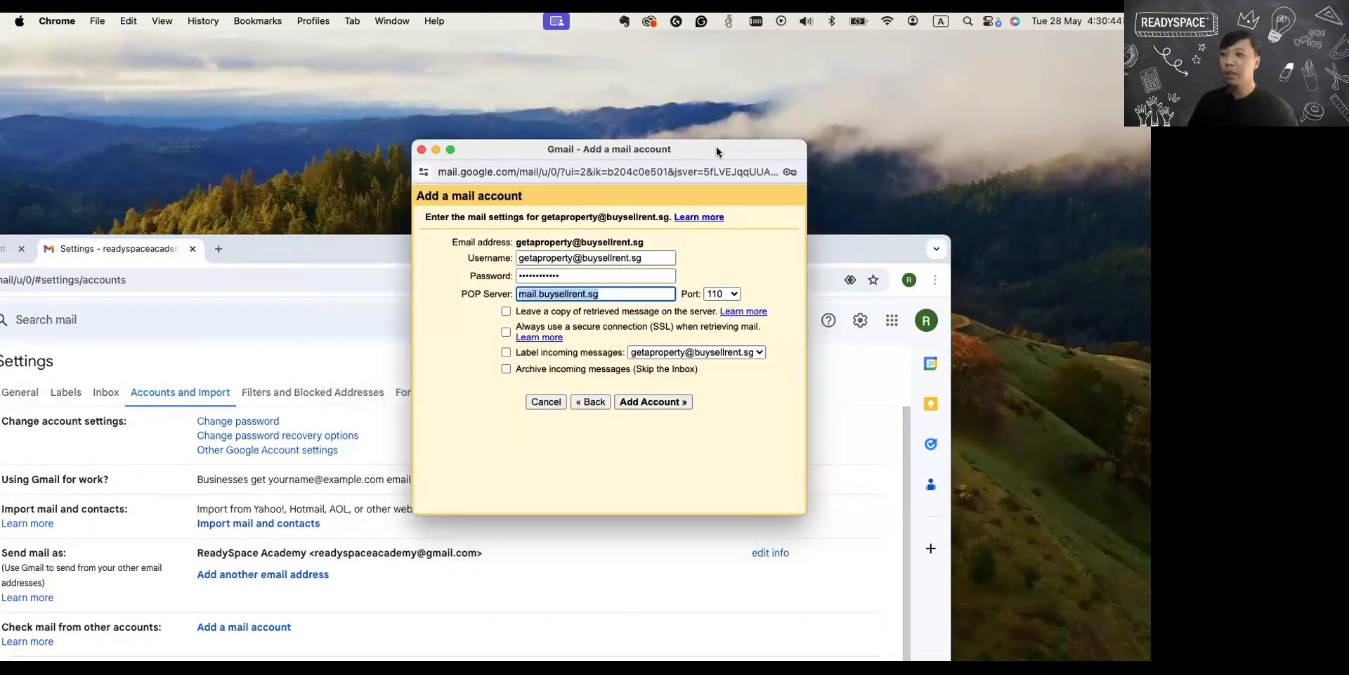
Bring up Webmail's manual settings and place the Add a mail account window over that page, keeping the server details visible.
left_click_drag(831, 257, 1028, 218)
left_click(204, 214)
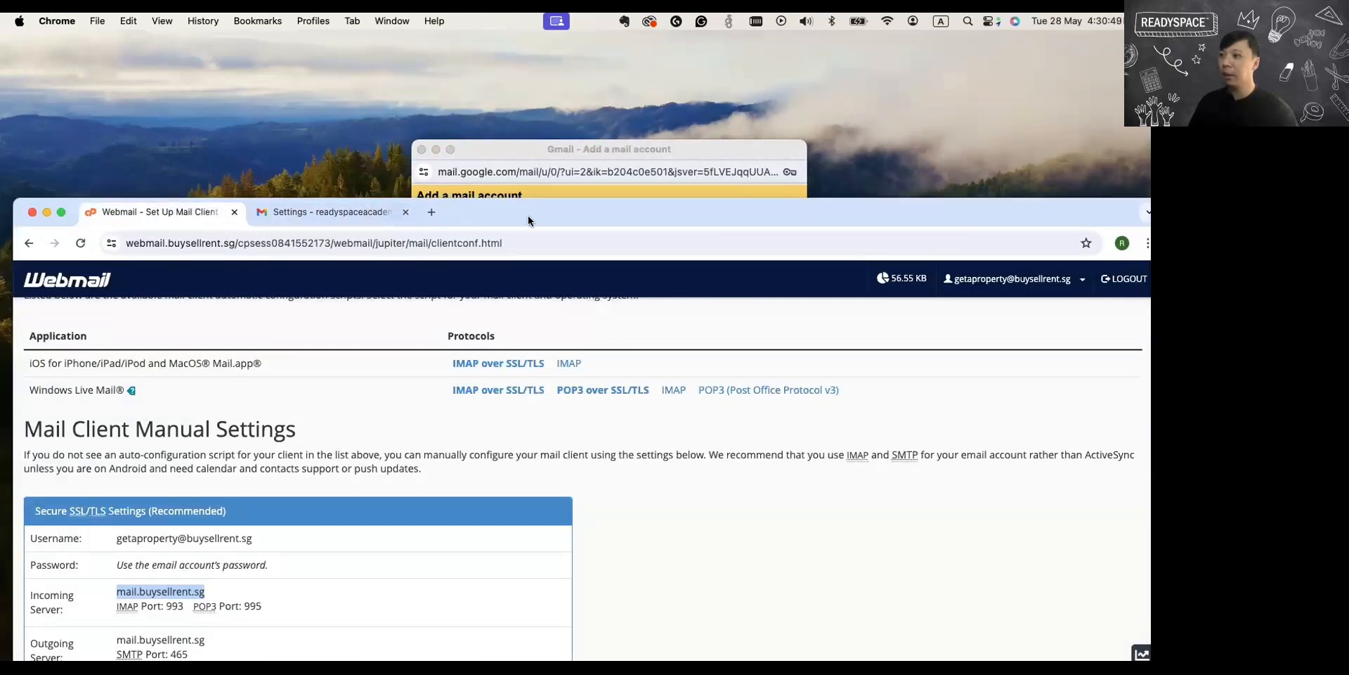
left_click_drag(527, 216, 487, 194)
left_click_drag(540, 149, 652, 45)
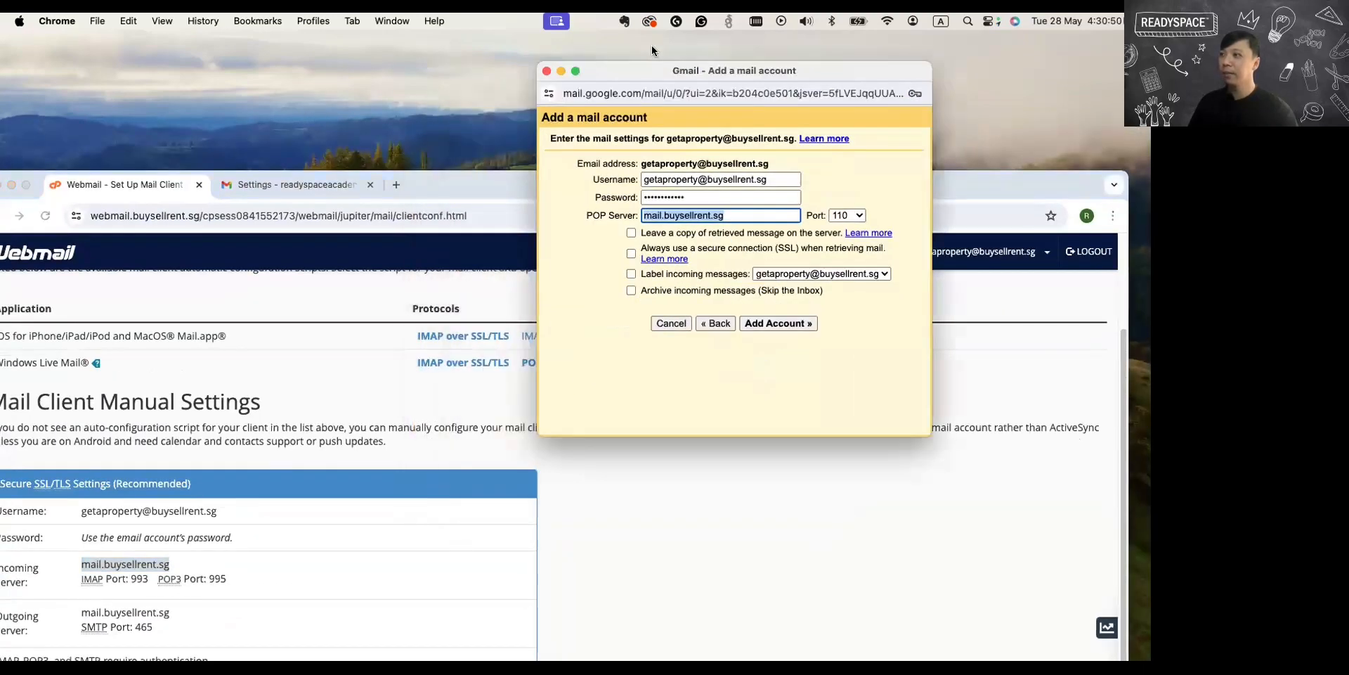
left_click_drag(478, 178, 488, 59)
left_click_drag(613, 36, 406, 235)
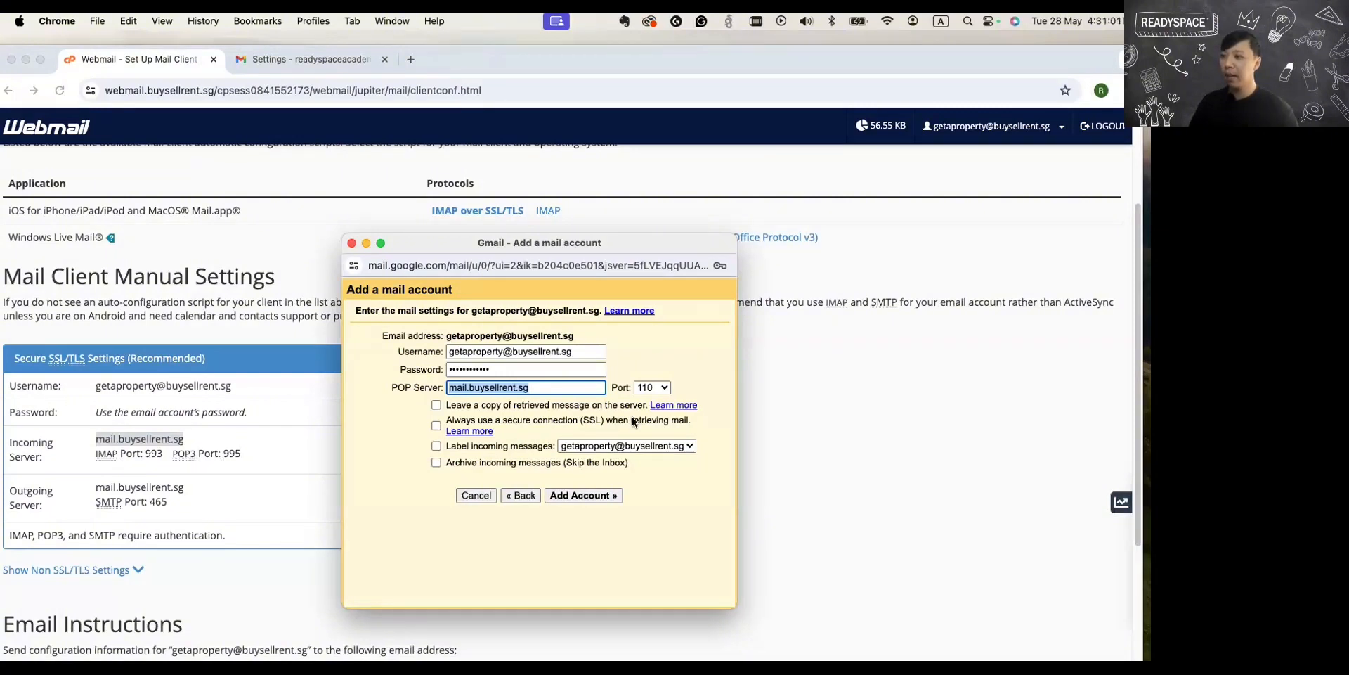
Set the POP server port to 995, enable the secure connection (SSL) for retrieving mail, and return to Gmail's settings page.
left_click(652, 387)
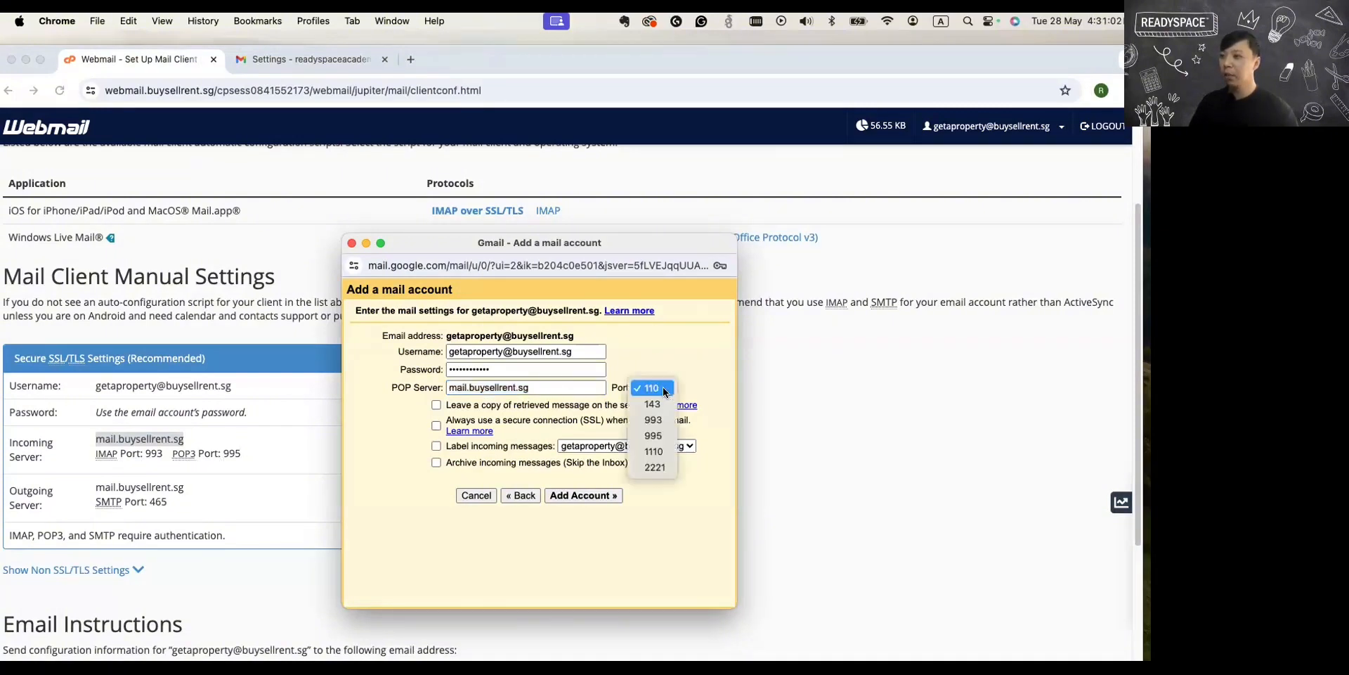
left_click(660, 437)
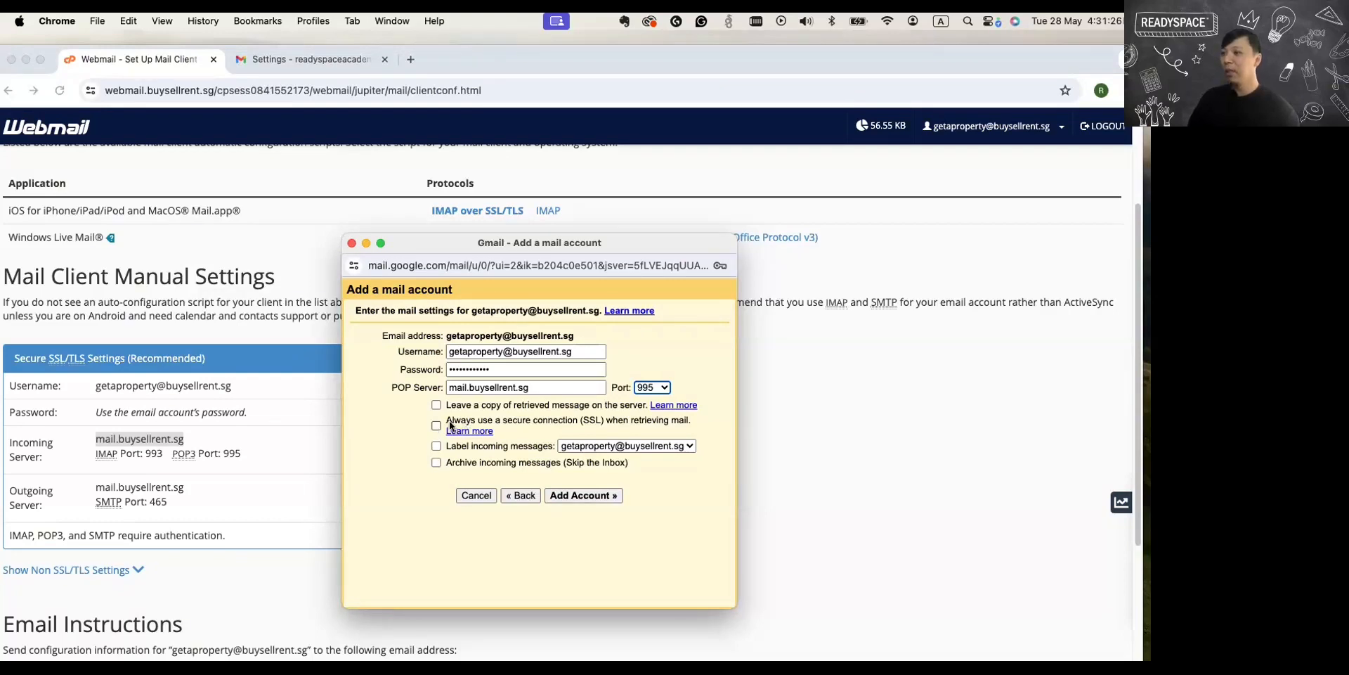
left_click_drag(447, 420, 645, 424)
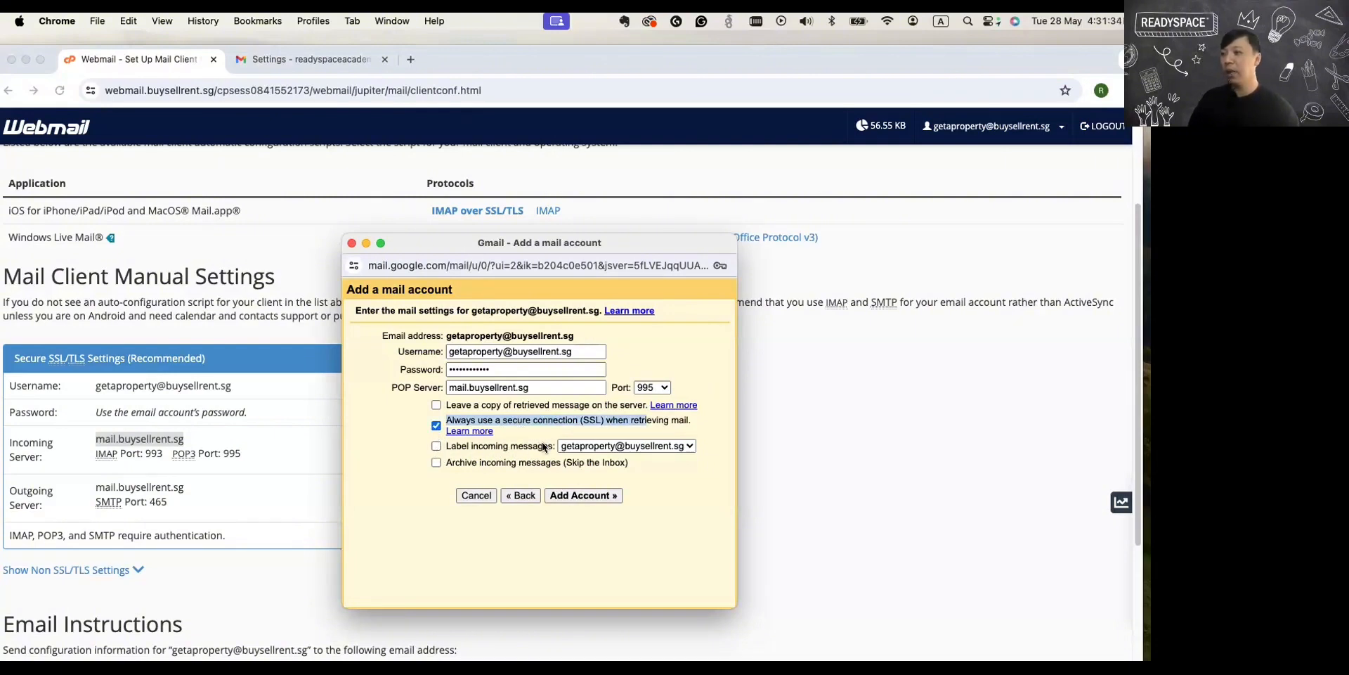
left_click(288, 56)
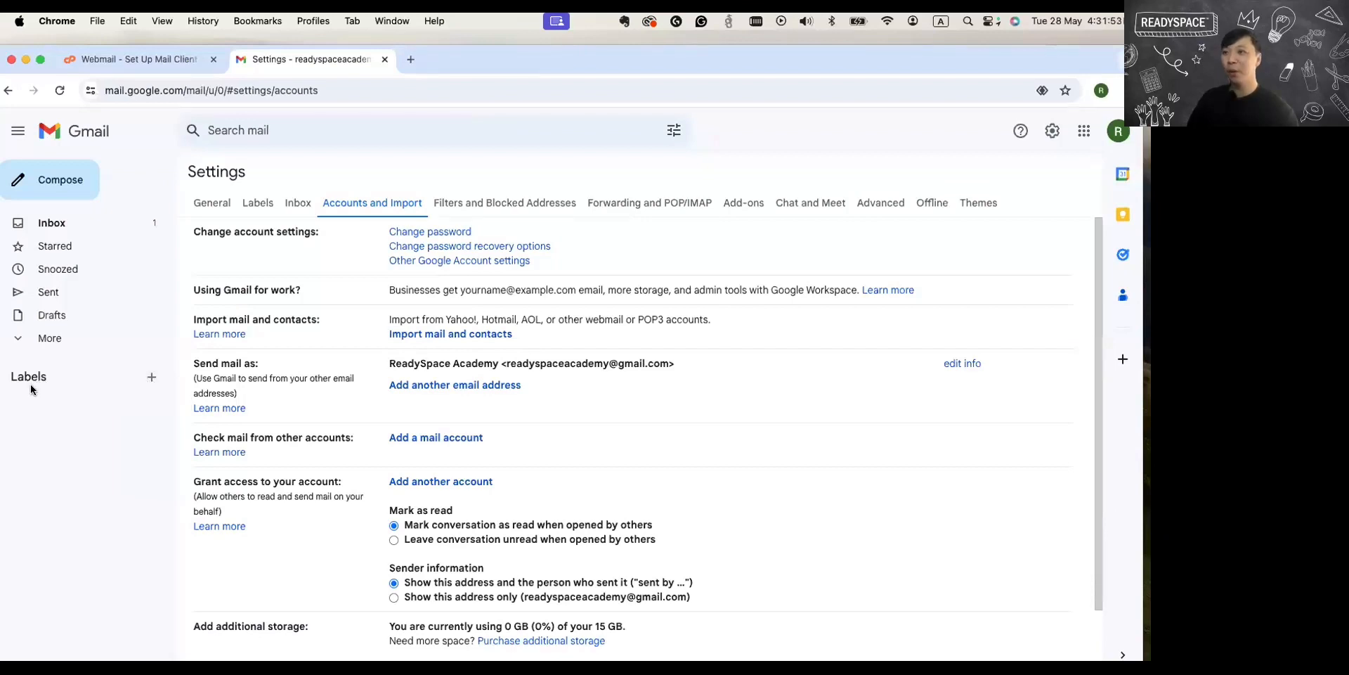
Show Webmail's manual settings again and bring the Add a mail account window back in front of them.
left_click(151, 59)
left_click_drag(660, 64, 579, 292)
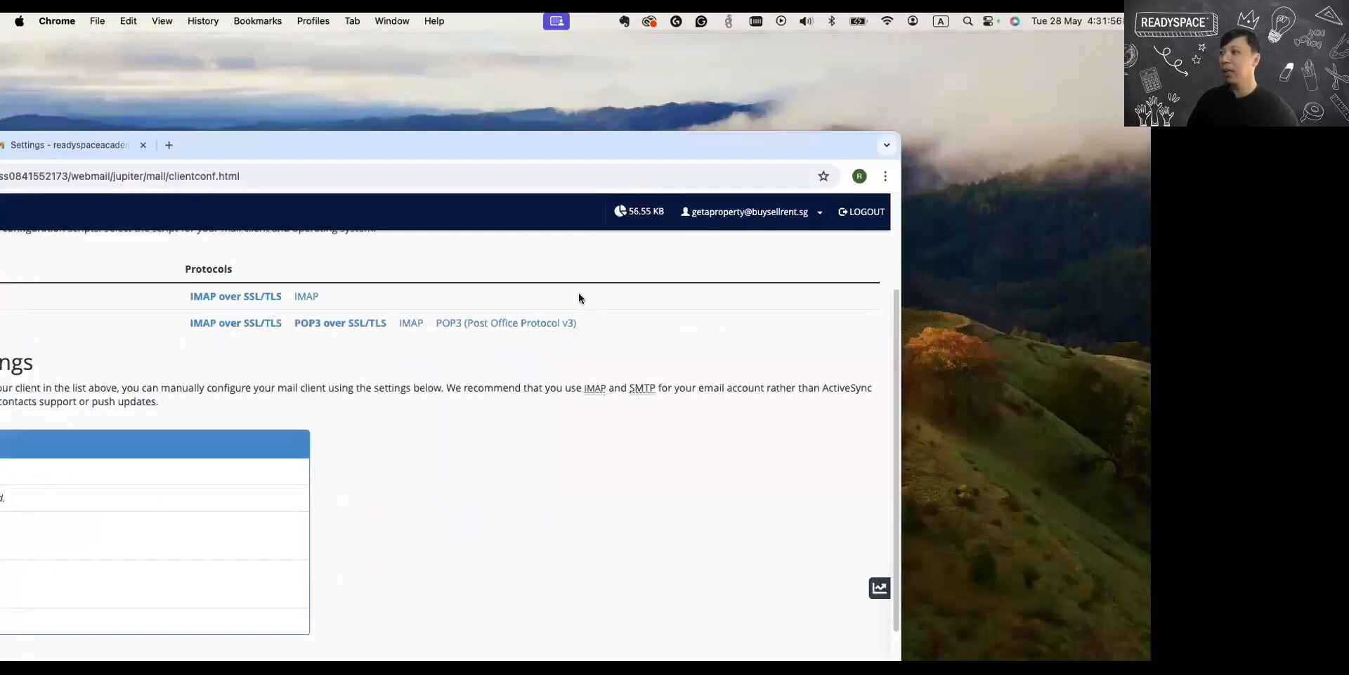
left_click(579, 293)
left_click_drag(664, 249, 1020, 49)
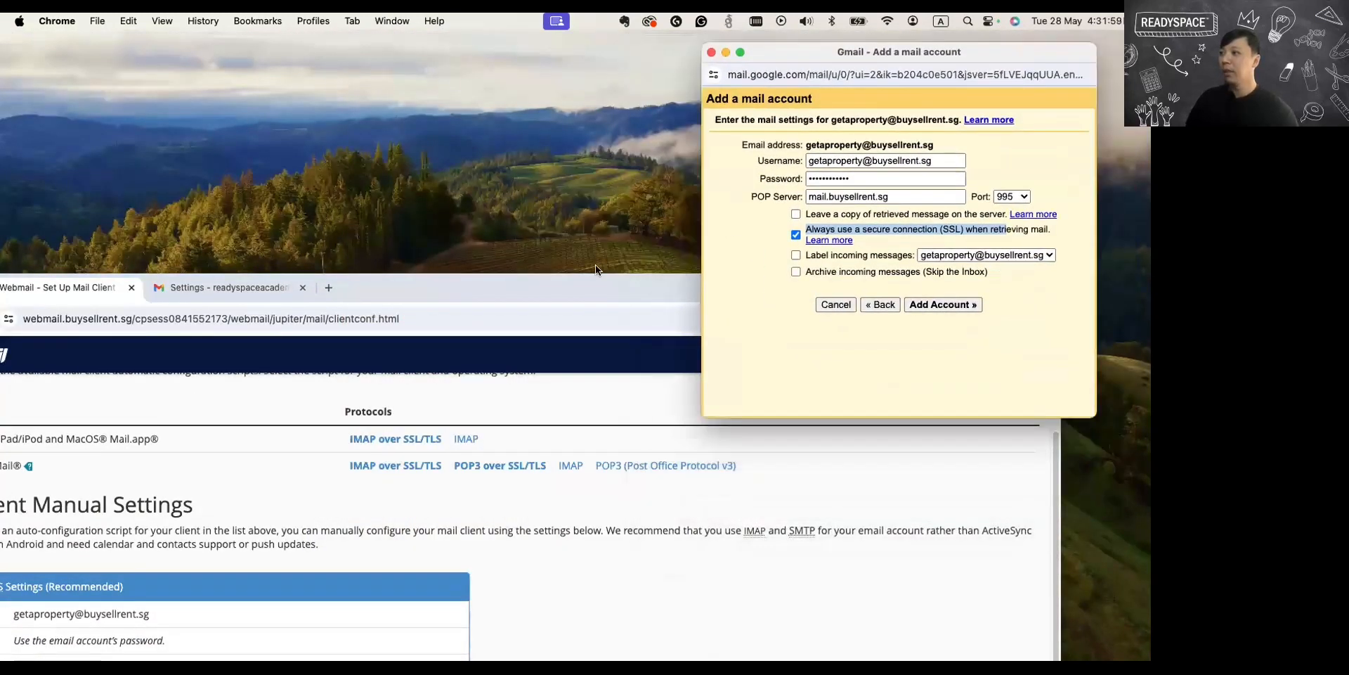
left_click_drag(549, 296, 574, 50)
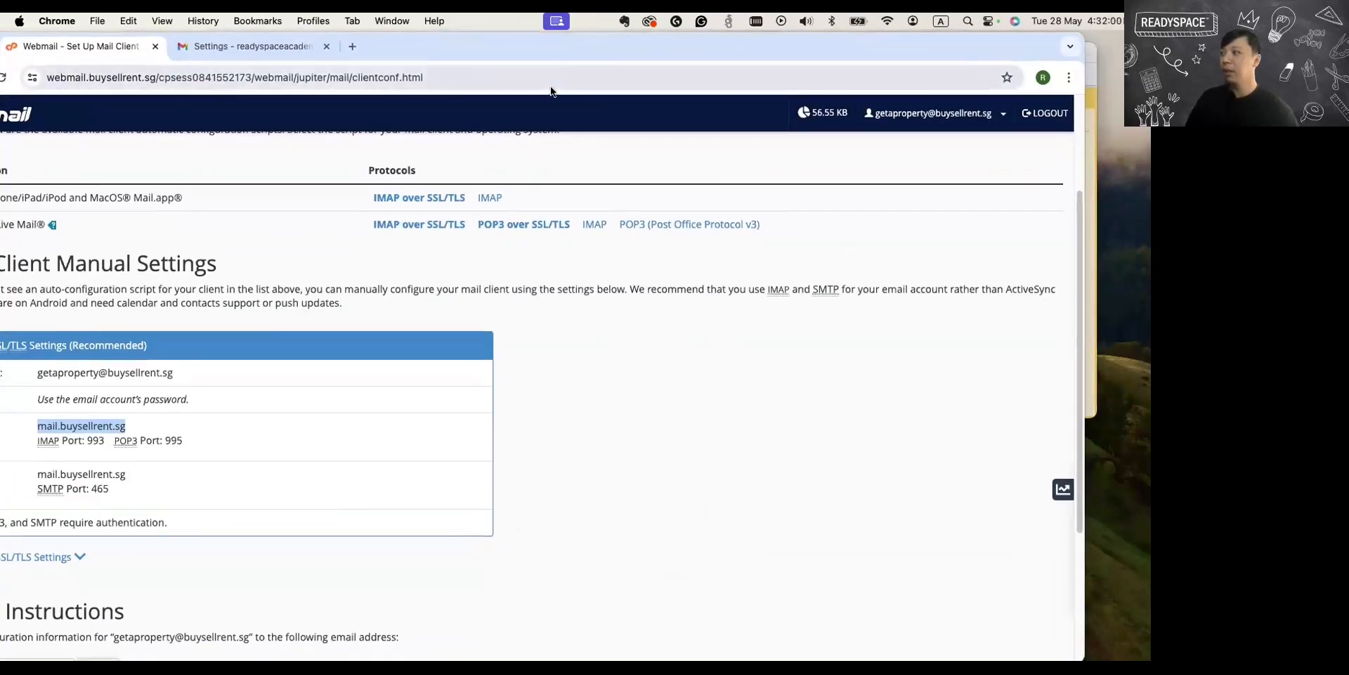
left_click(1090, 61)
left_click_drag(976, 49, 625, 170)
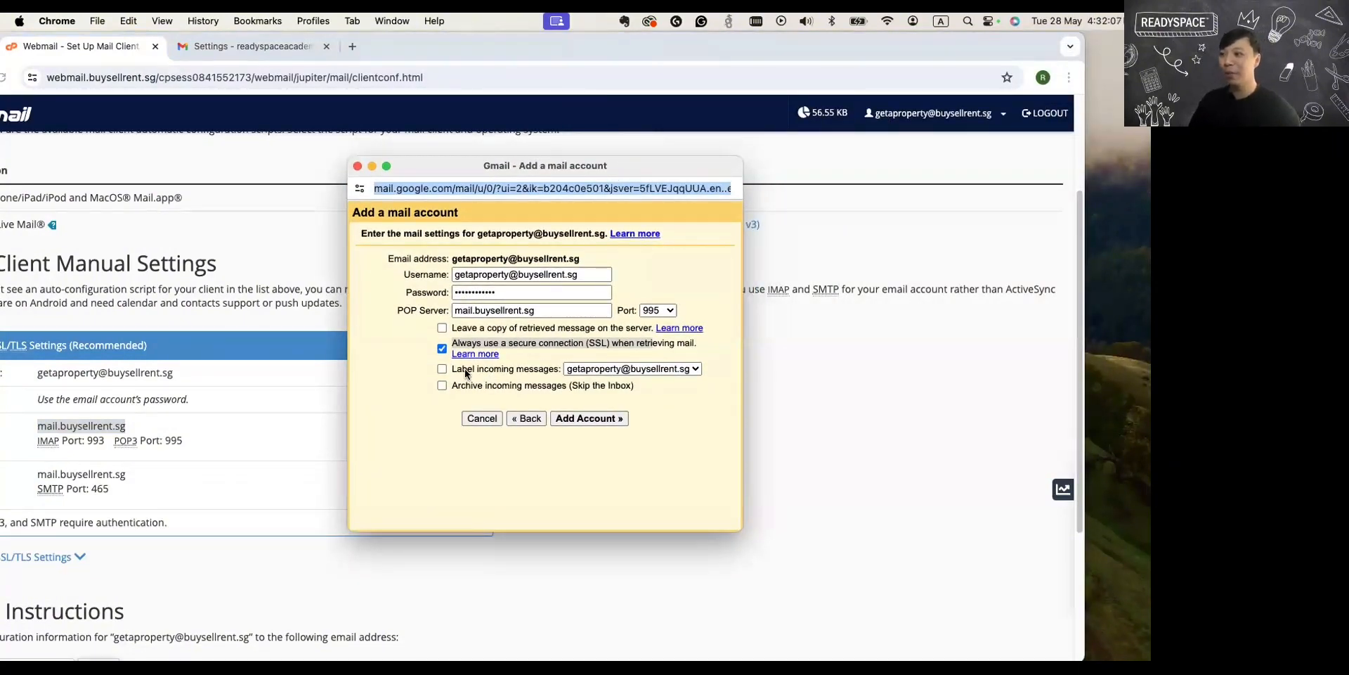
Enable labelling of incoming messages with the account's own address and add the POP3 account to Gmail.
left_click(442, 369)
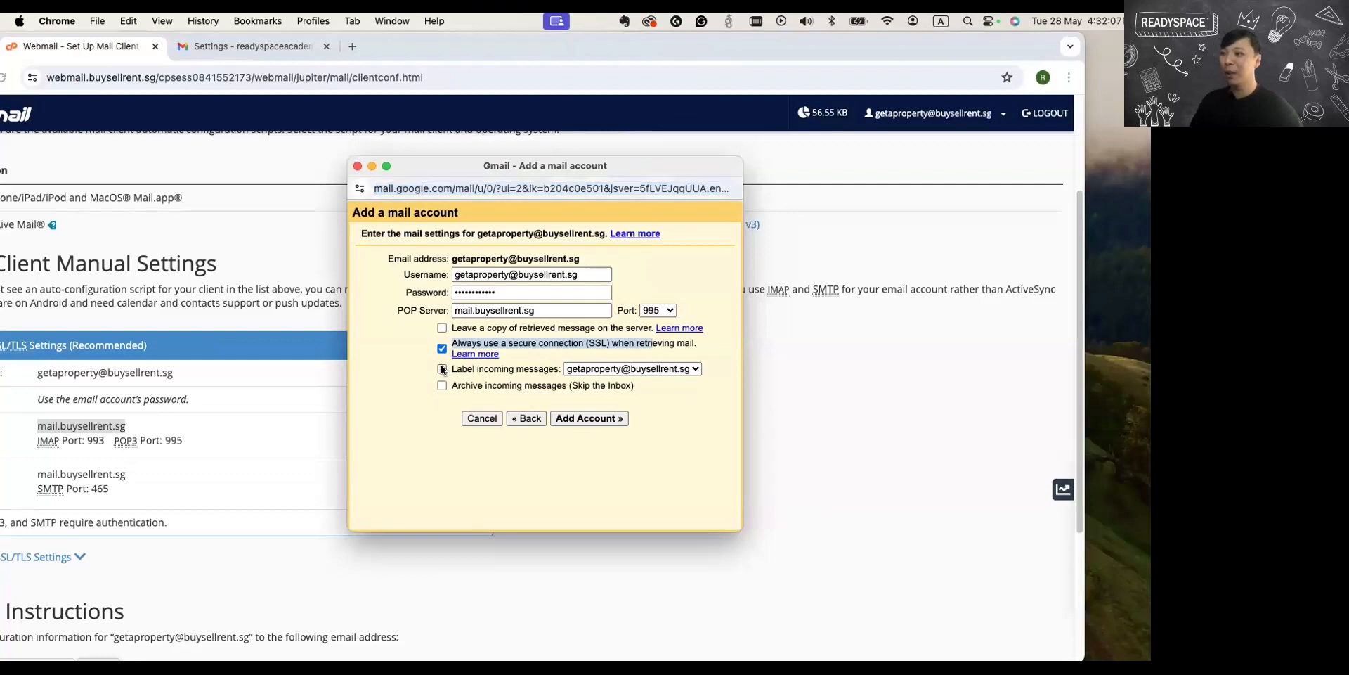
left_click(550, 365)
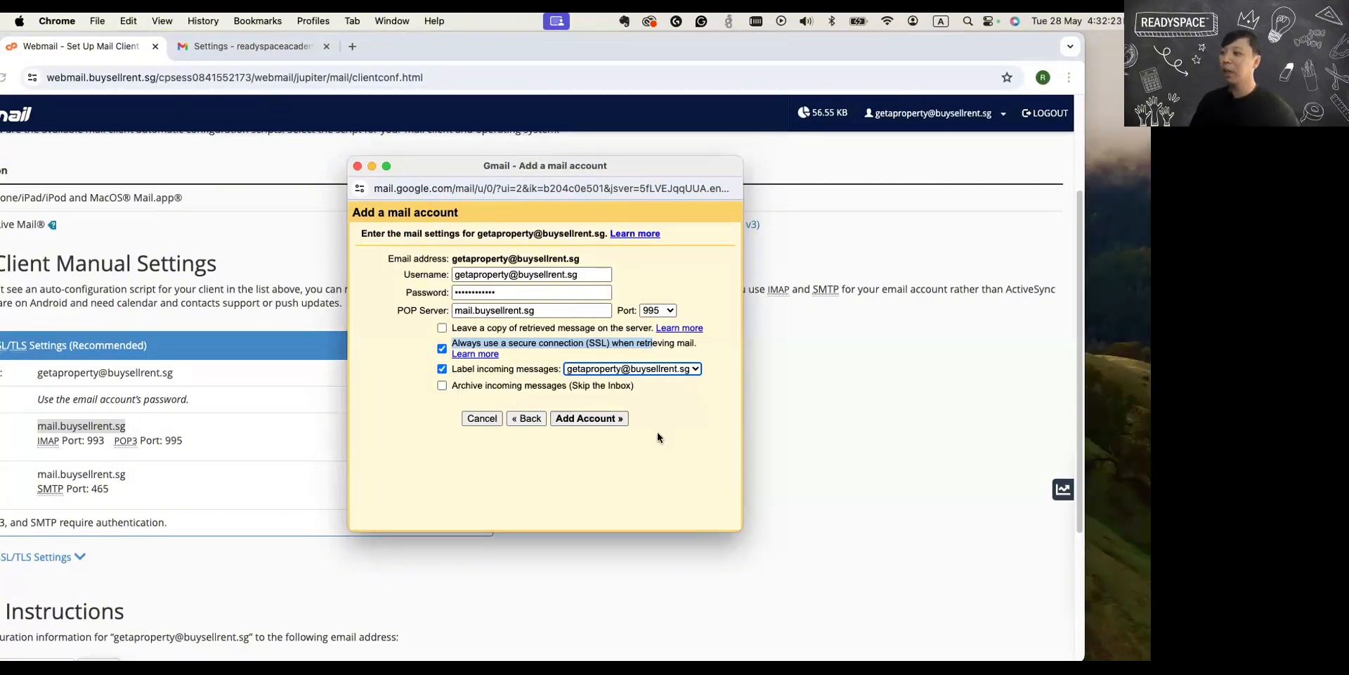
left_click(606, 420)
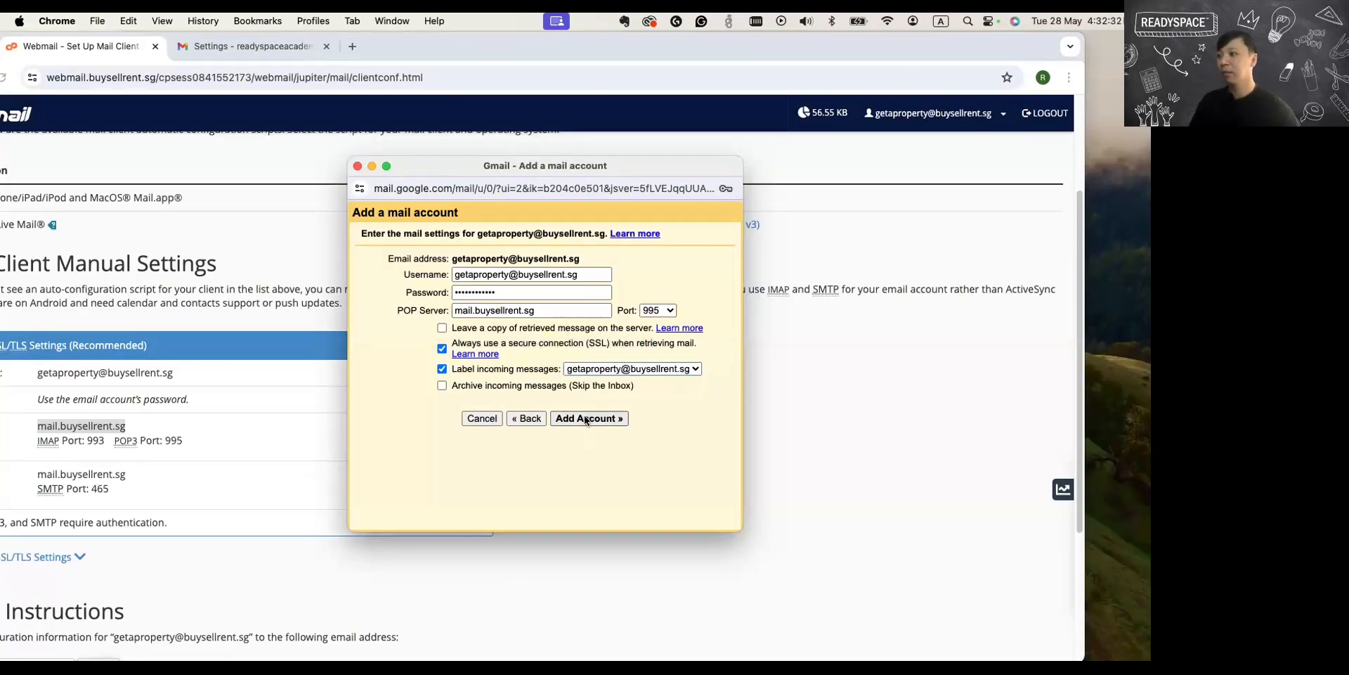
left_click(587, 420)
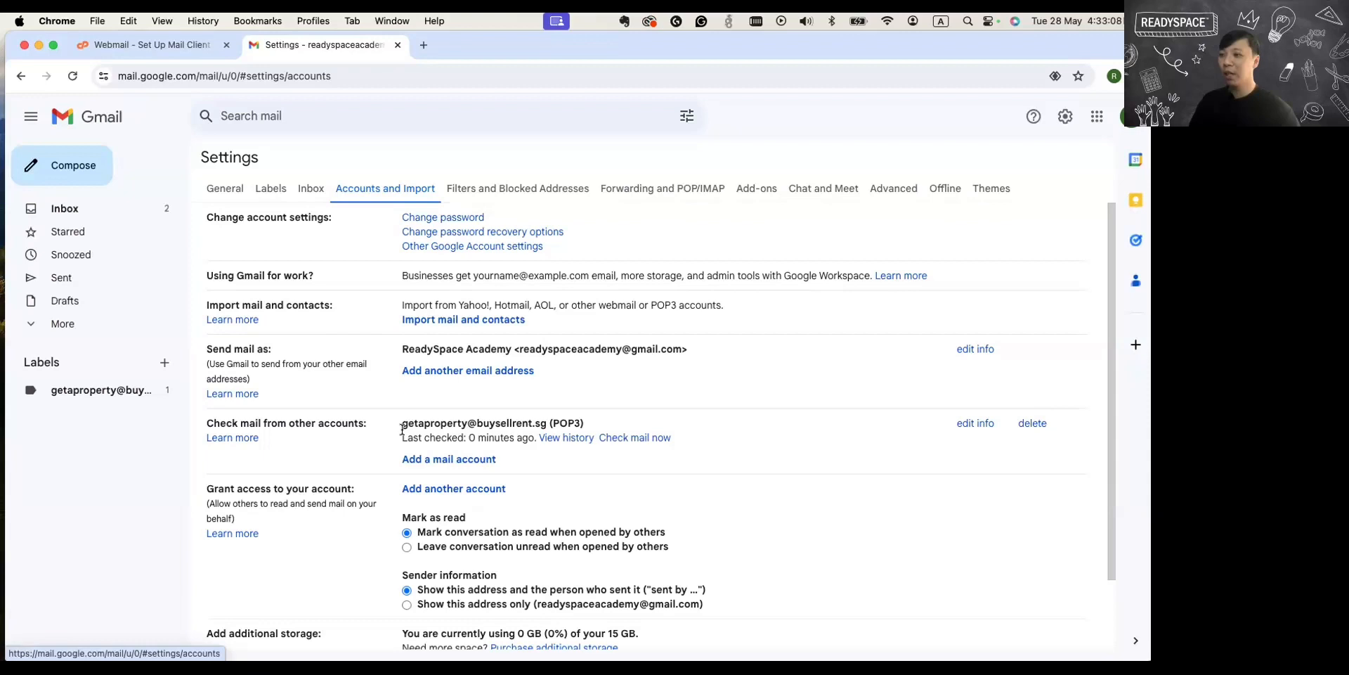
left_click_drag(400, 424, 583, 424)
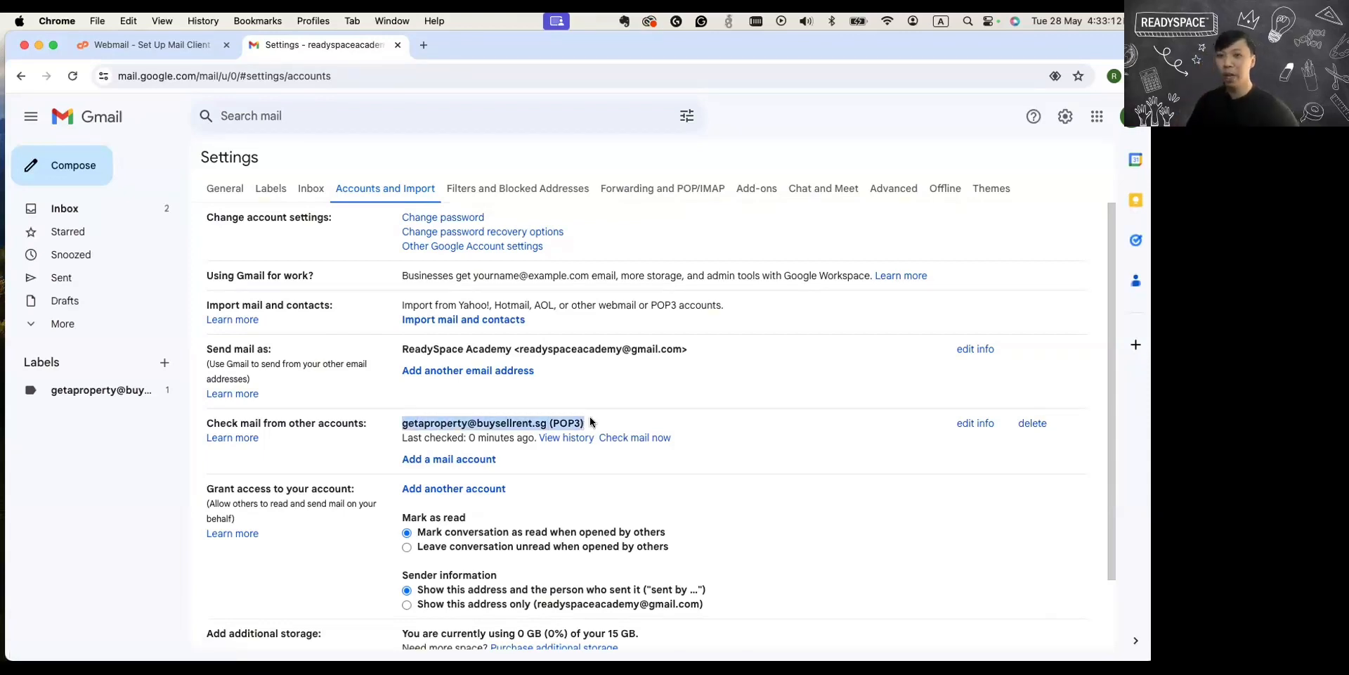
left_click(638, 438)
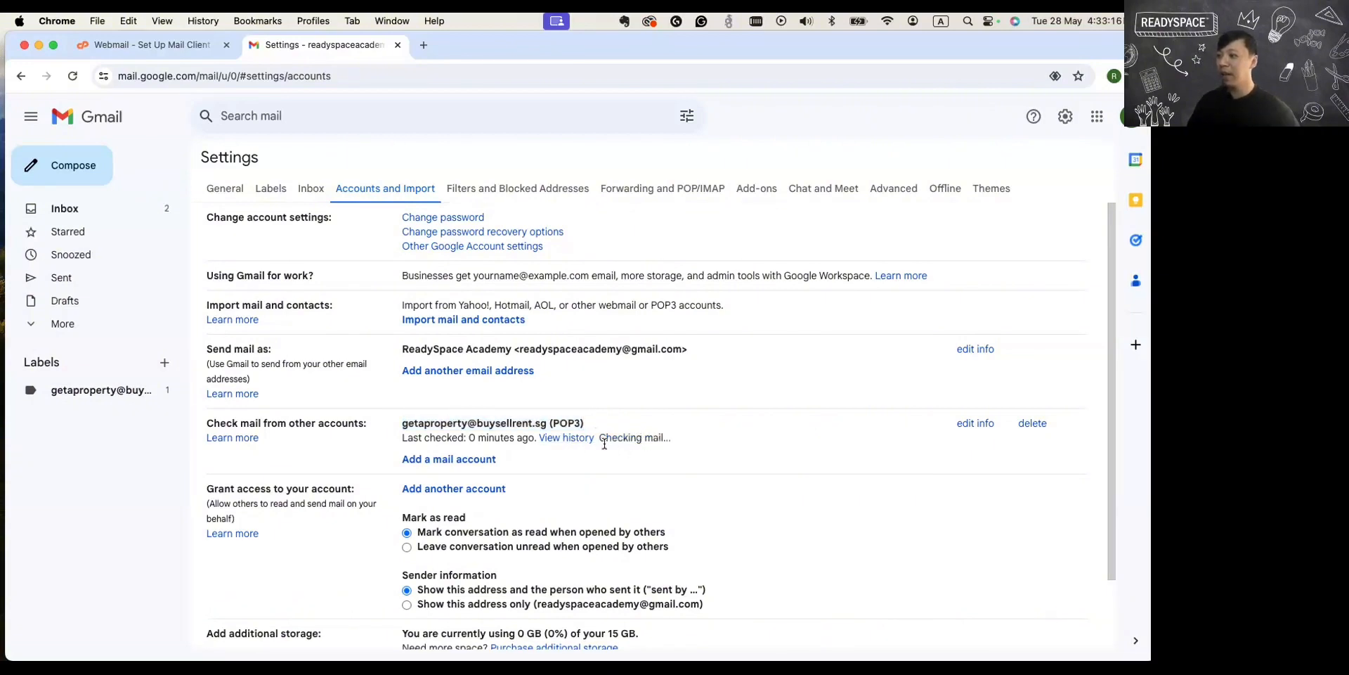
left_click_drag(599, 438, 672, 445)
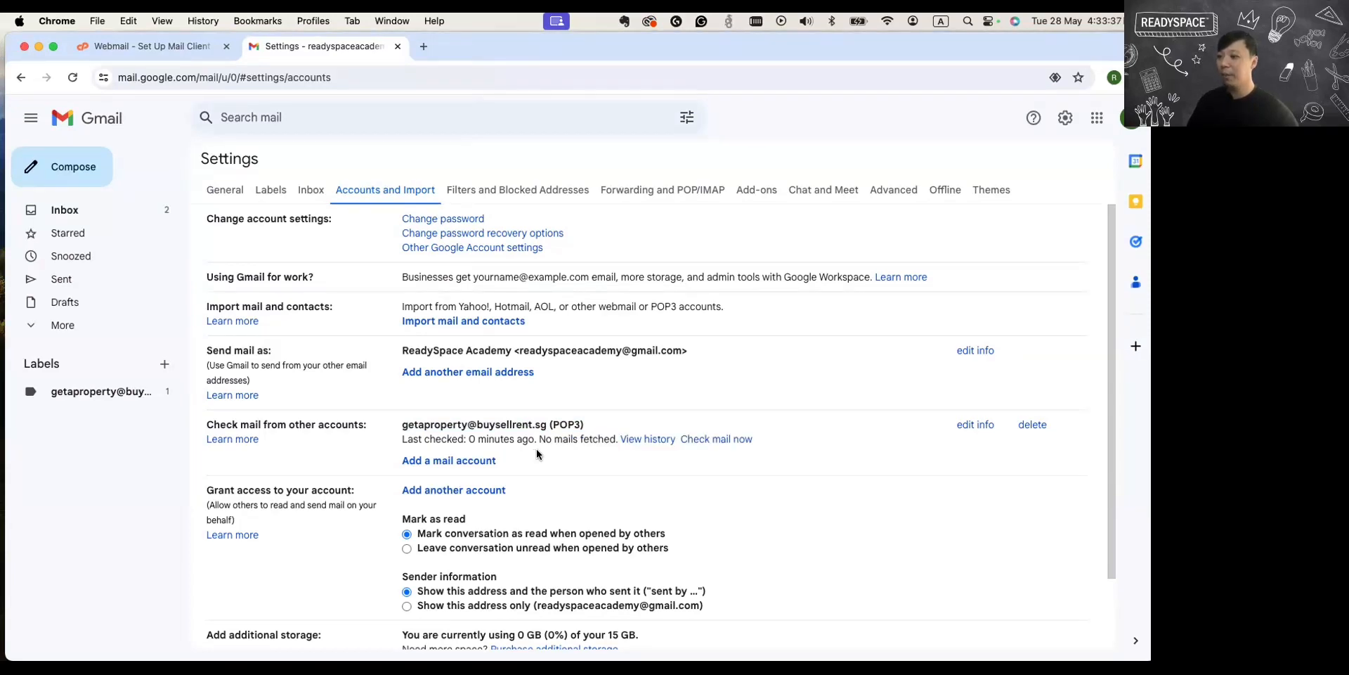
View the messages under the added account's label and those in the Gmail inbox.
scroll(537, 454, "down", 3)
scroll(540, 454, "up", 3)
left_click(67, 393)
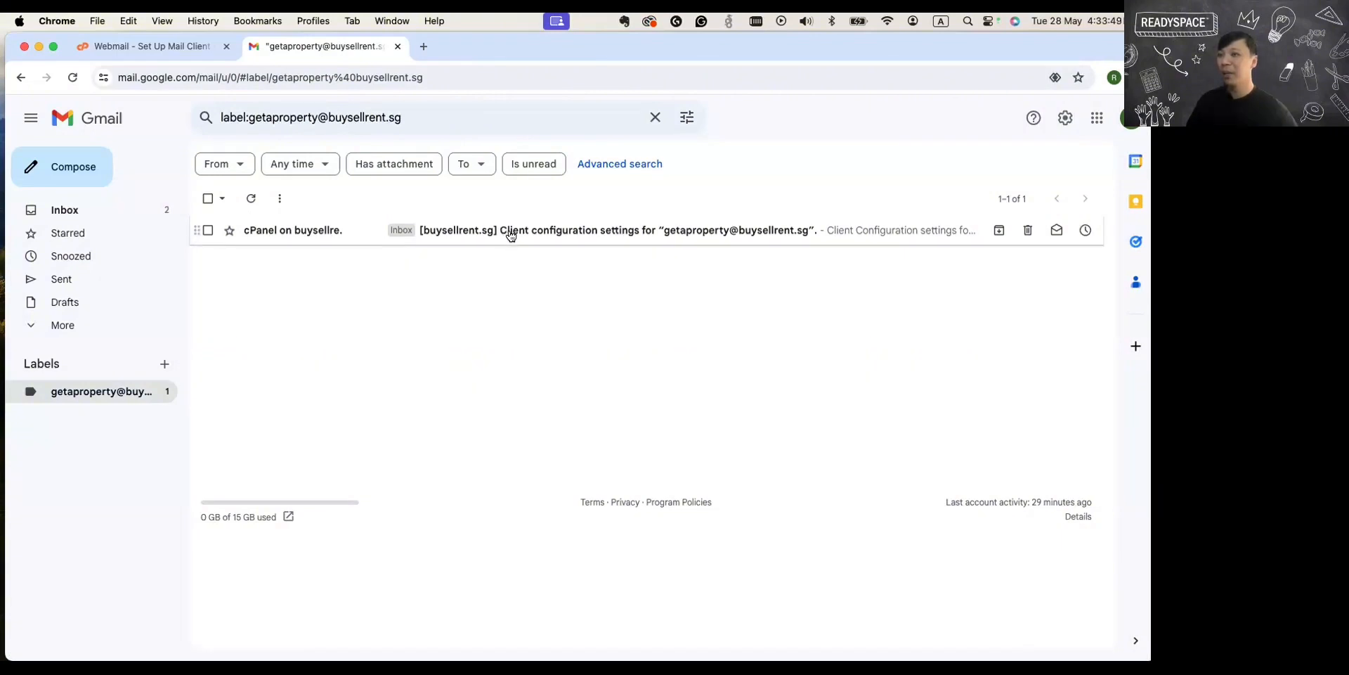
left_click(99, 211)
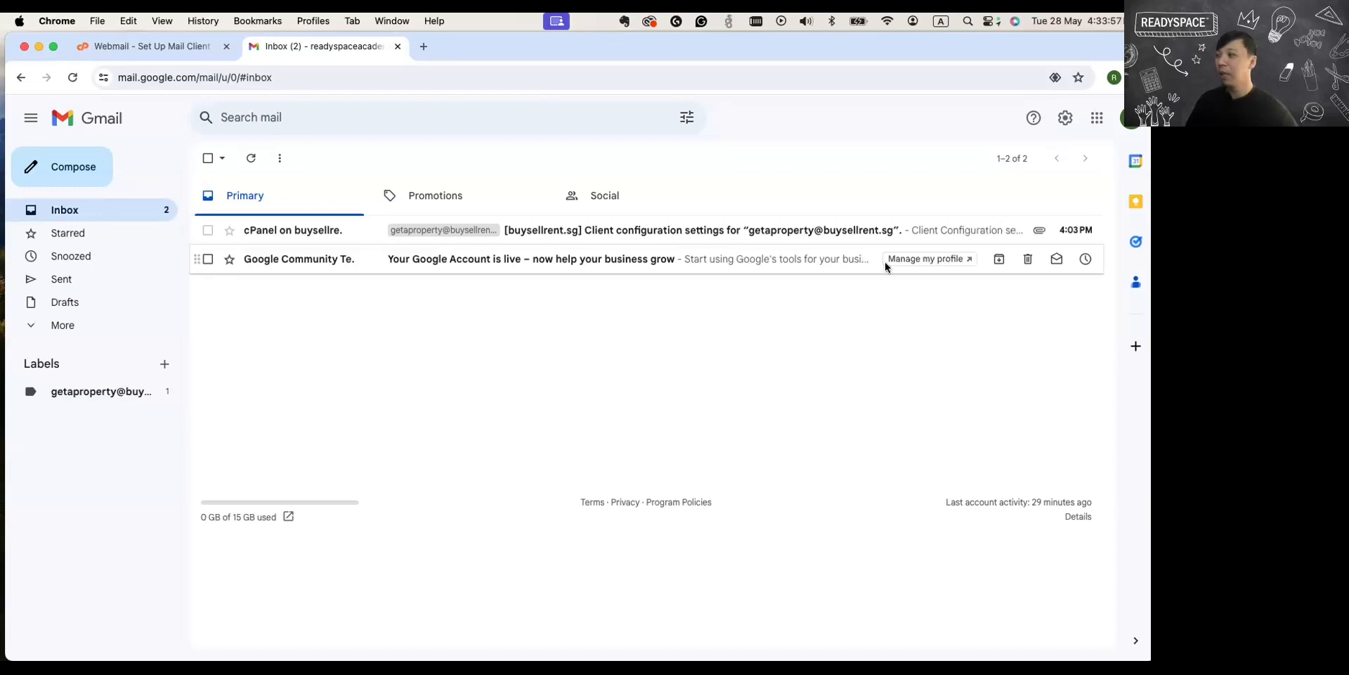
Reopen Gmail's Accounts and Import settings and review the Send mail as section and the added POP3 account.
left_click(1066, 120)
left_click(990, 194)
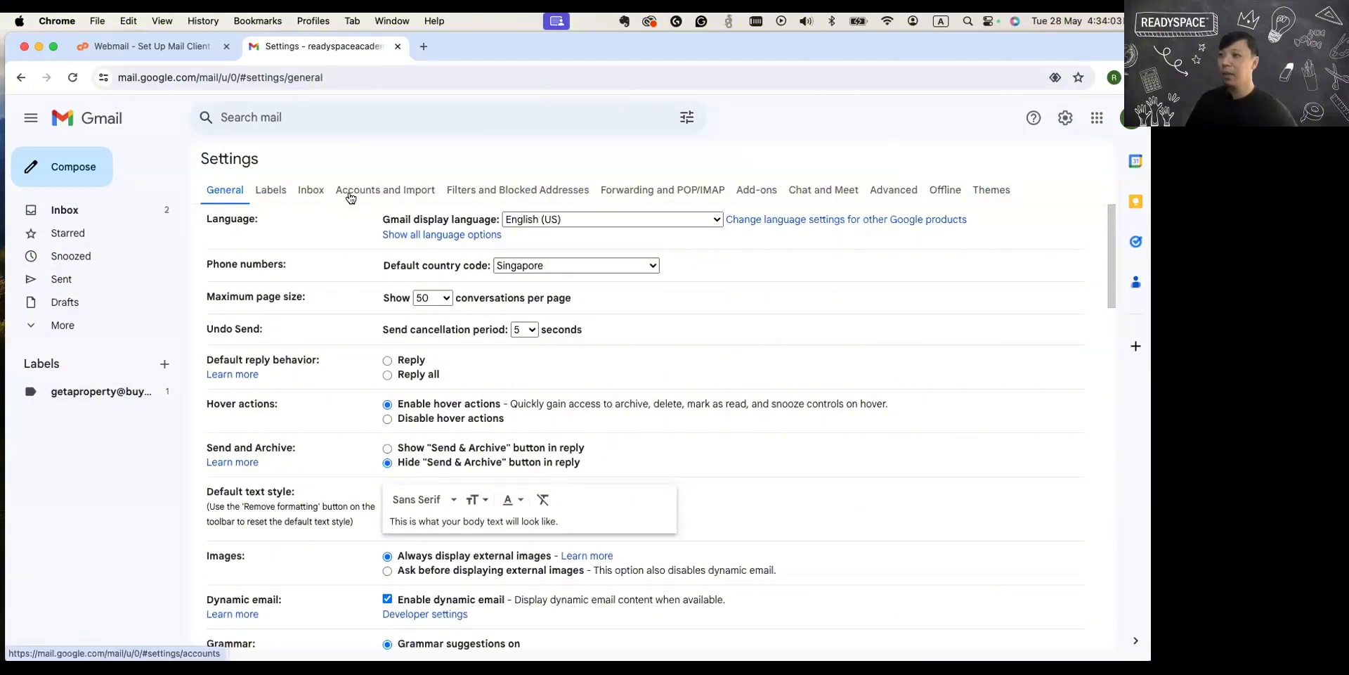
left_click(365, 191)
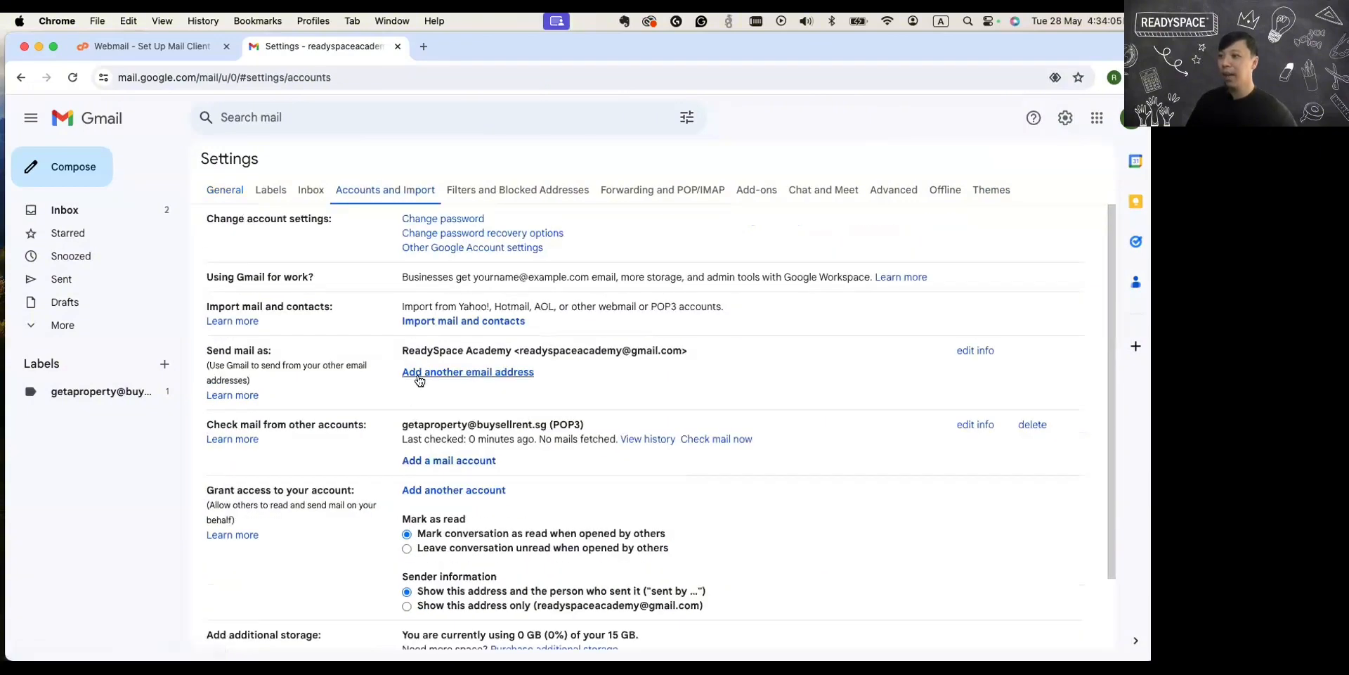
left_click_drag(205, 349, 304, 379)
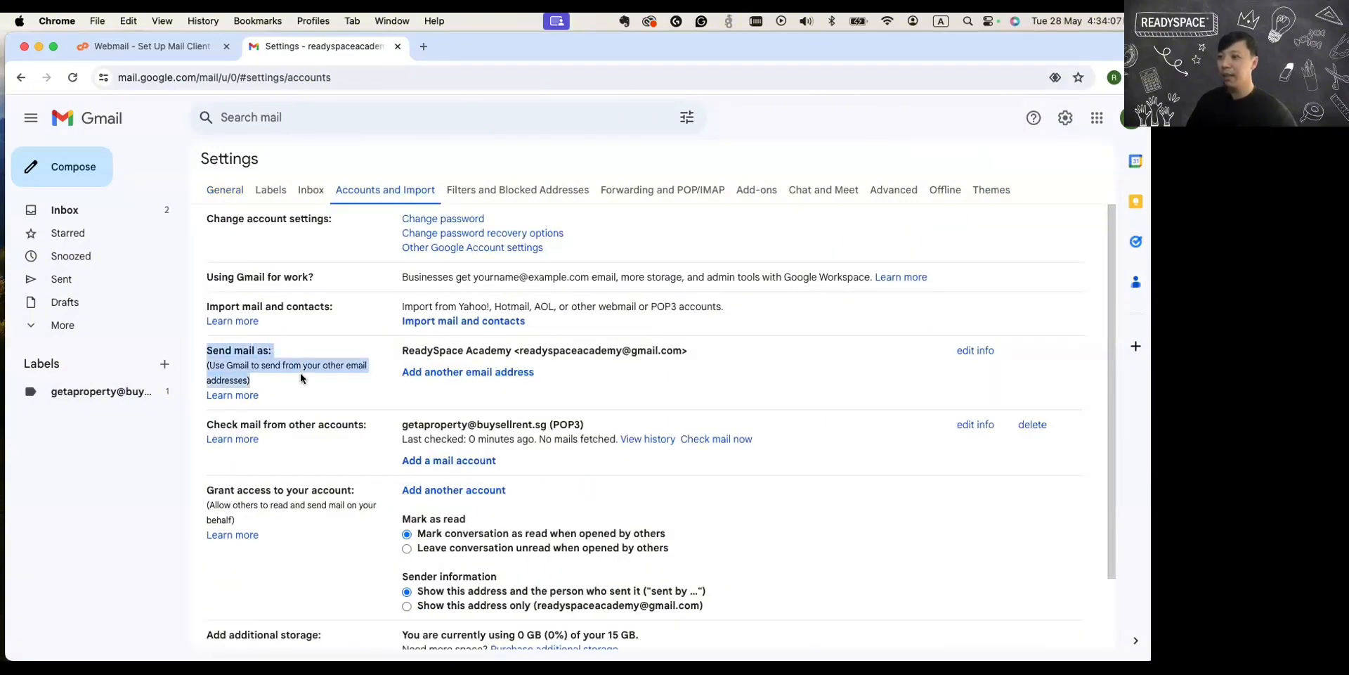
left_click_drag(210, 366, 246, 379)
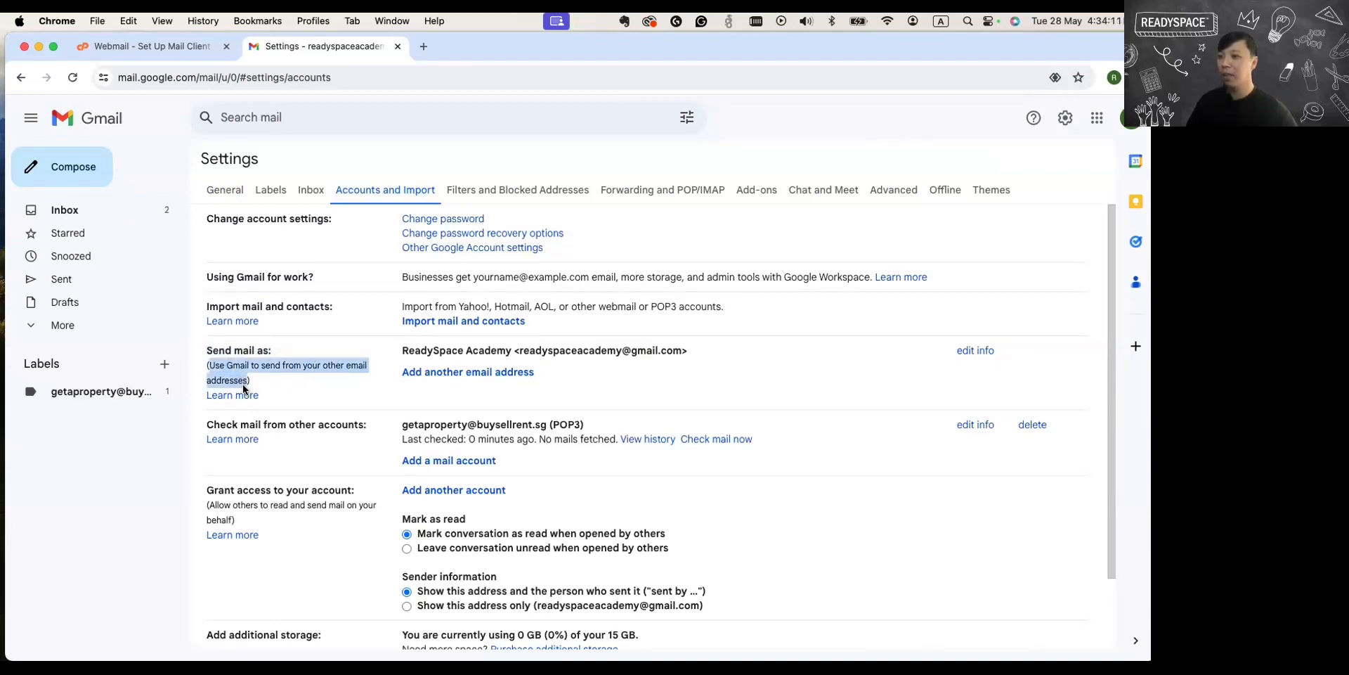
left_click_drag(402, 425, 547, 425)
key("super+c")
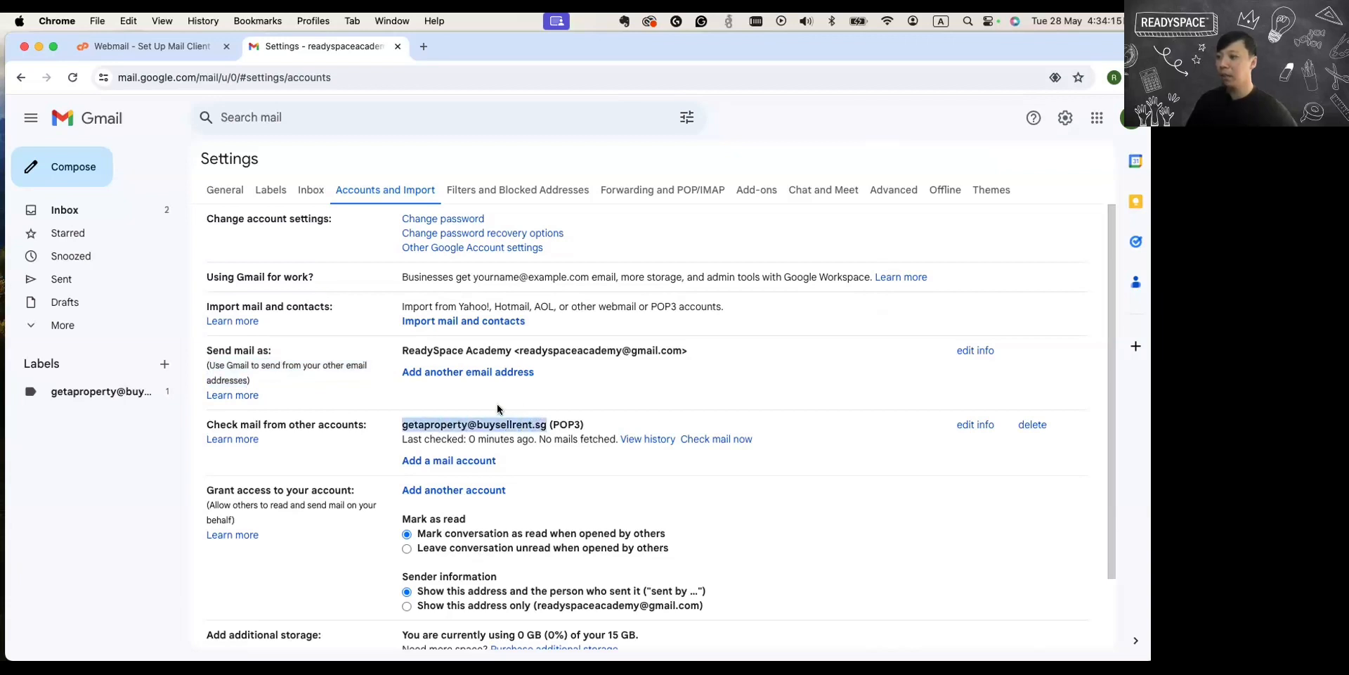
Start adding another email address for sending mail and set its sender name to Get A Property.
left_click(492, 372)
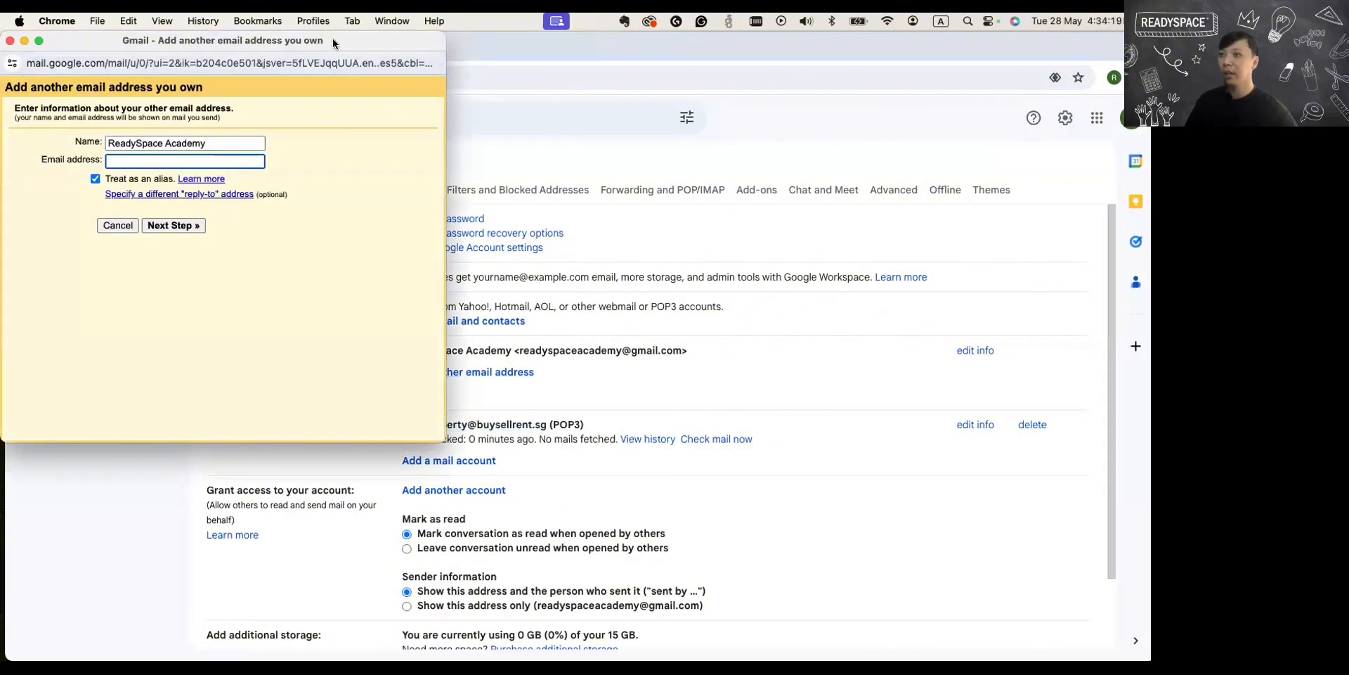
left_click_drag(349, 41, 663, 162)
triple_click(465, 264)
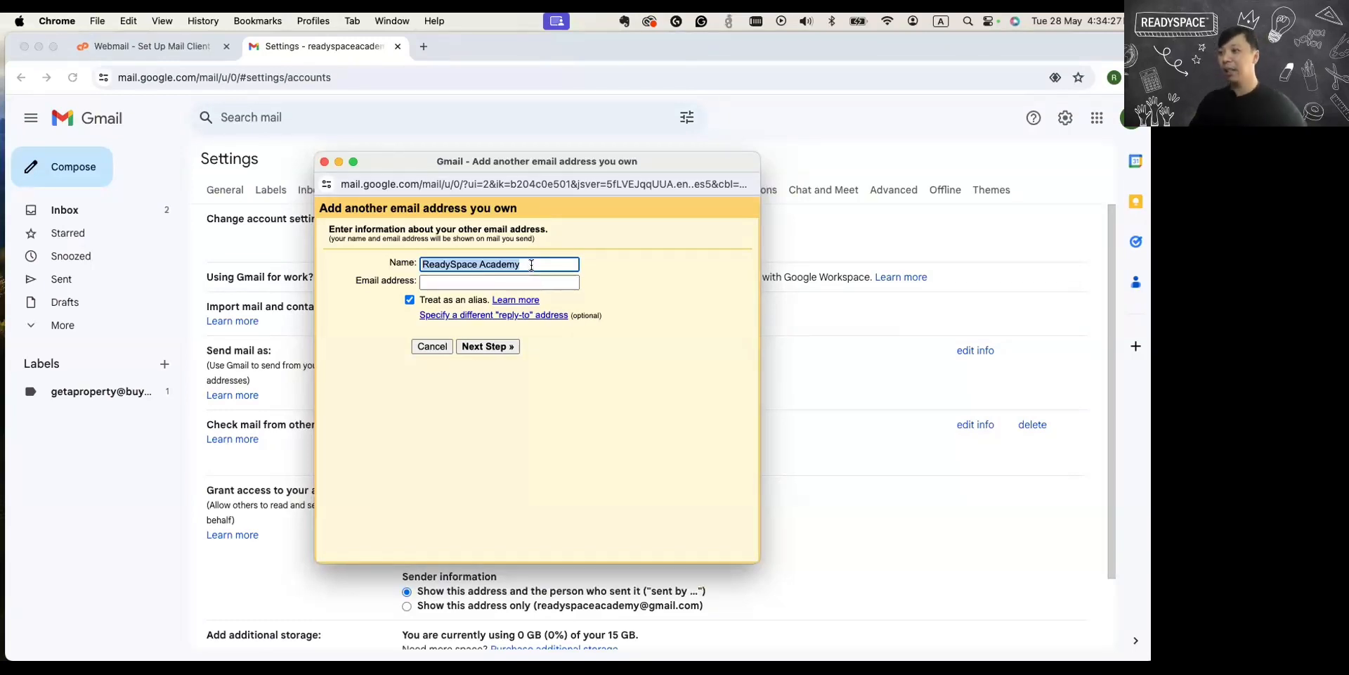
type("G")
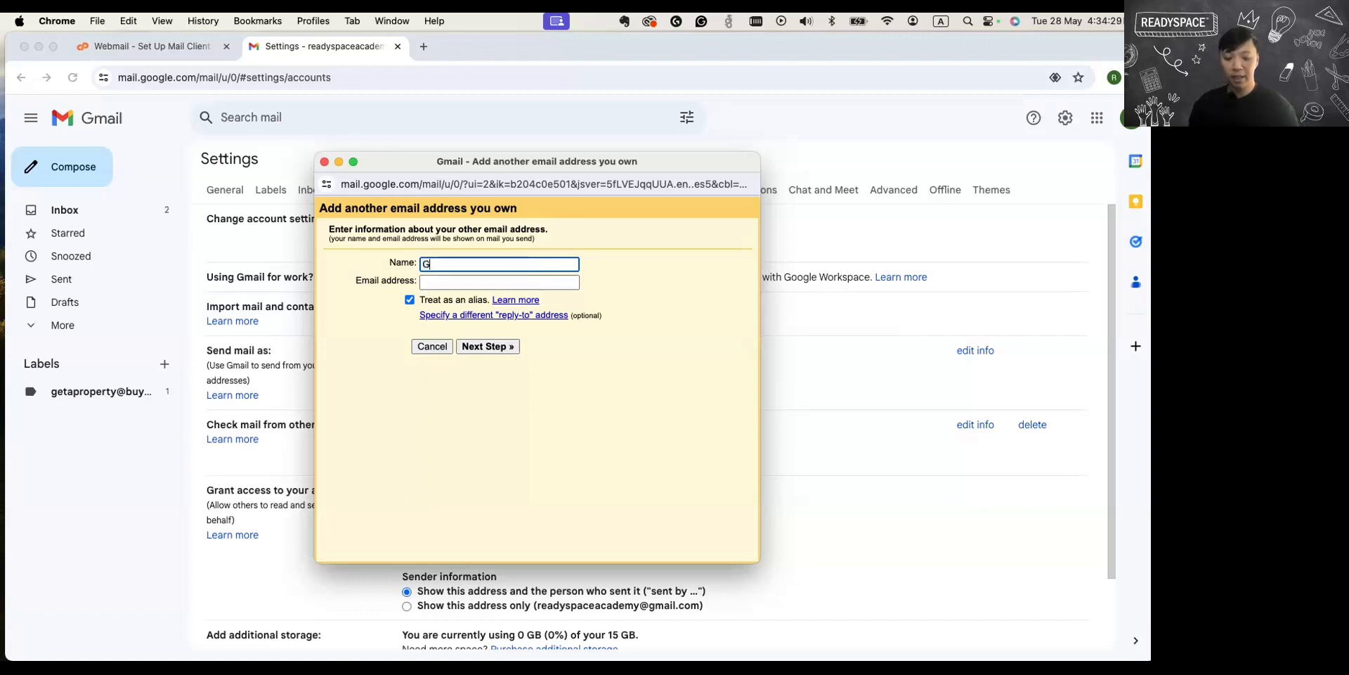
type("et A Proper")
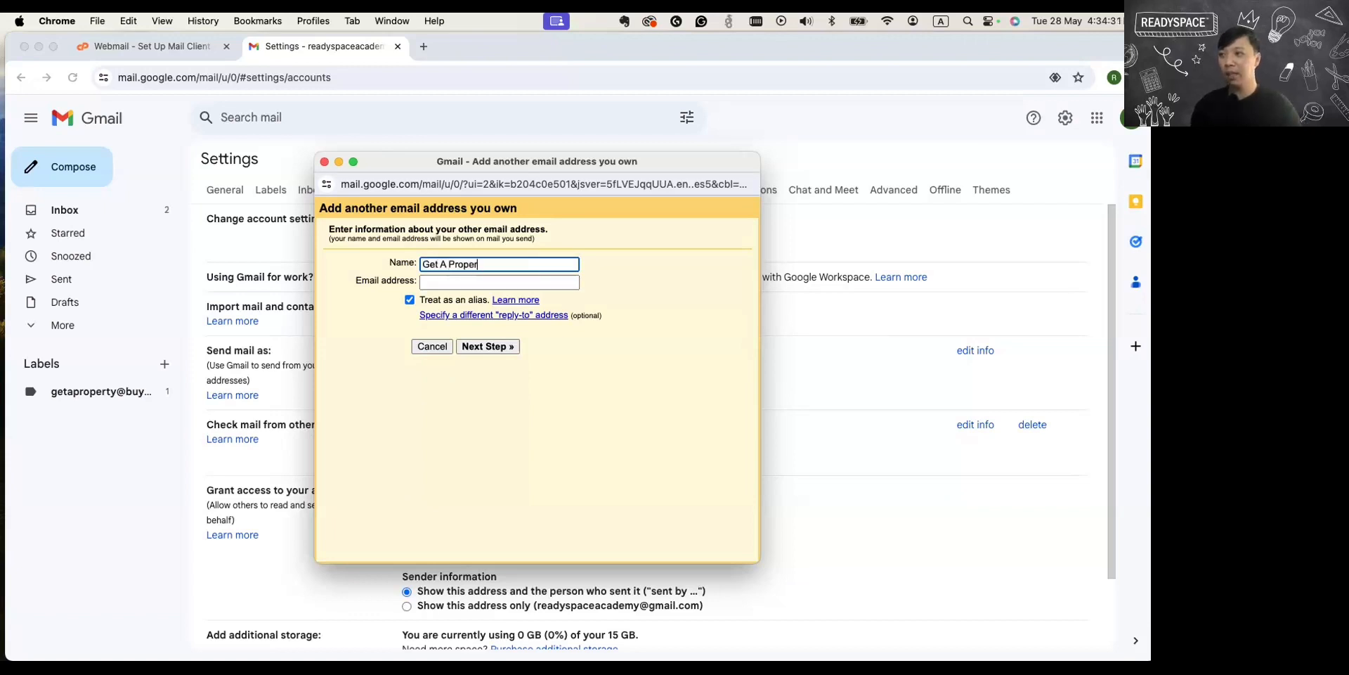
type("ty")
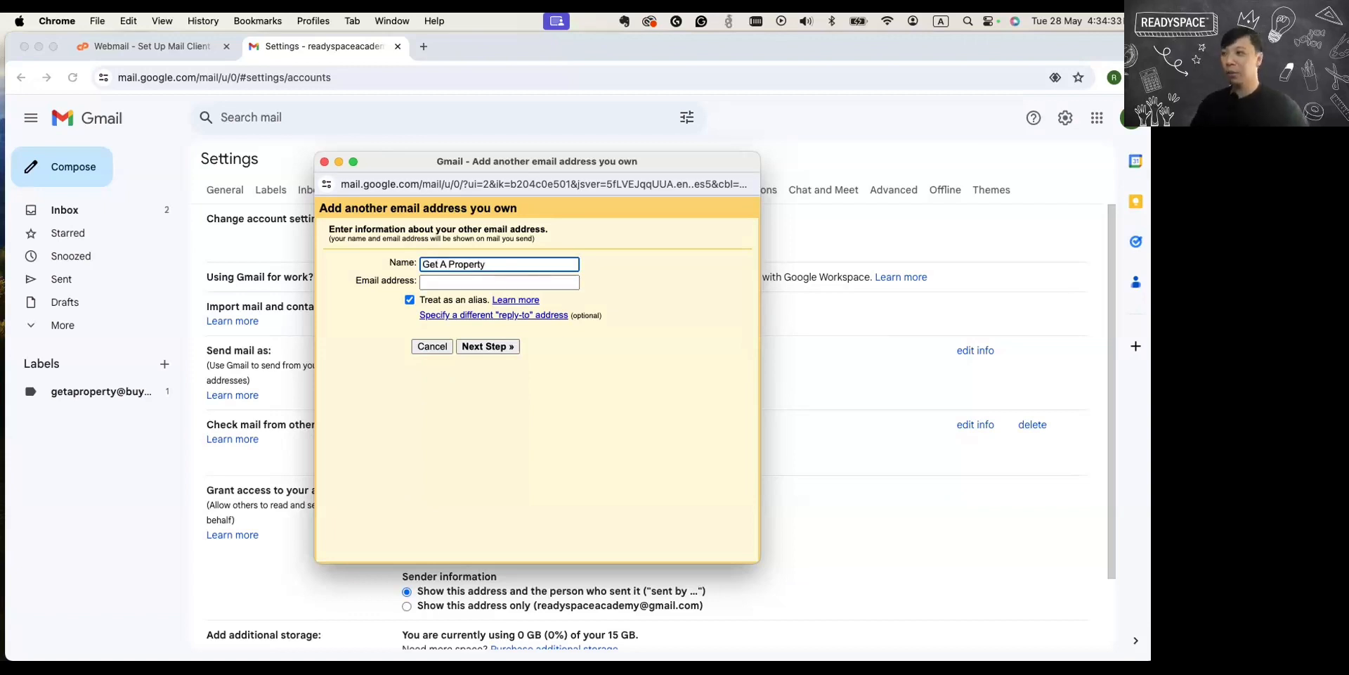
left_click(484, 282)
type("mail.buysellrent.sg")
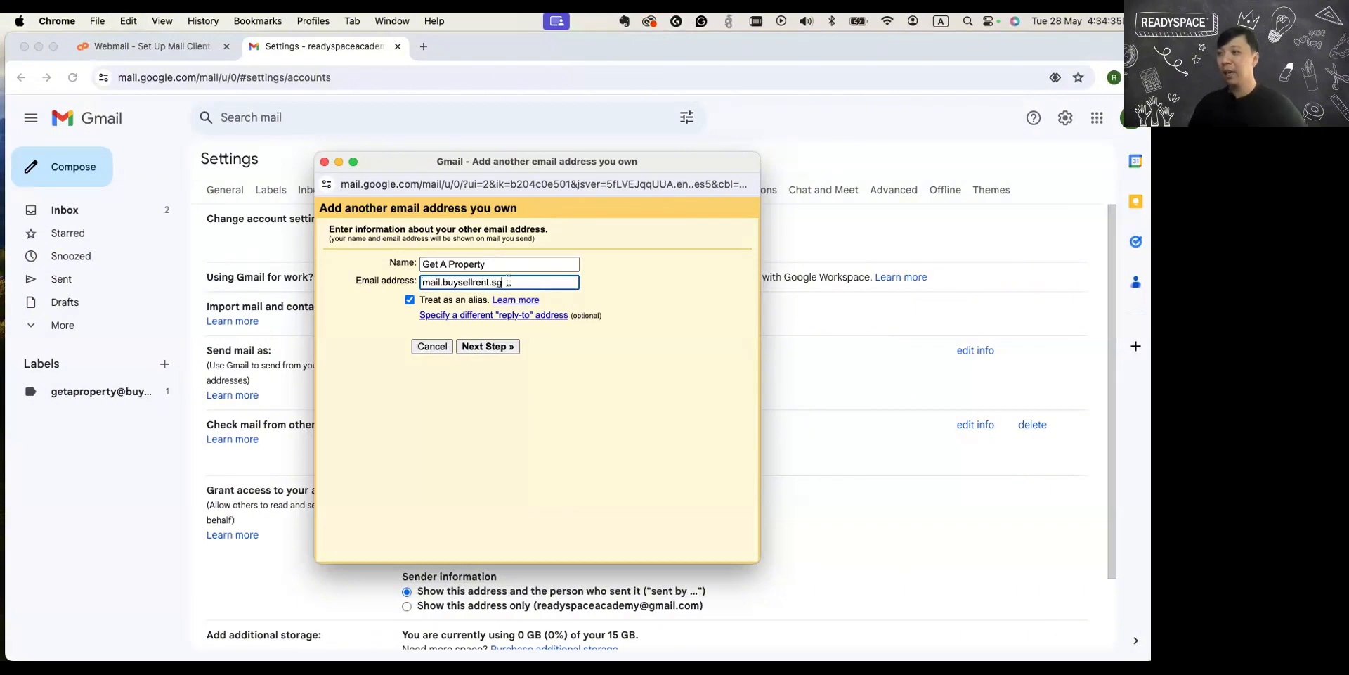
double_click(461, 286)
key("BackSpace")
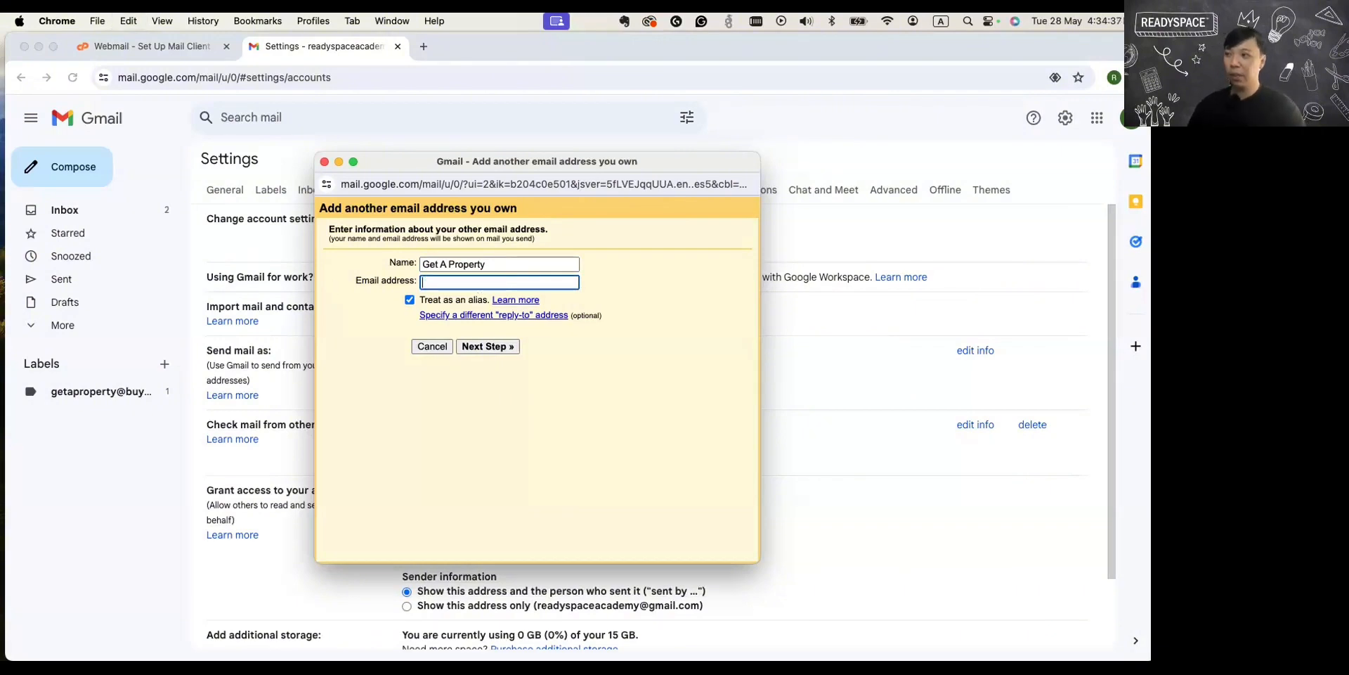
Enter the Webspace account's email address, turn off Treat as an alias, and continue to the SMTP server settings.
key("super+Tab")
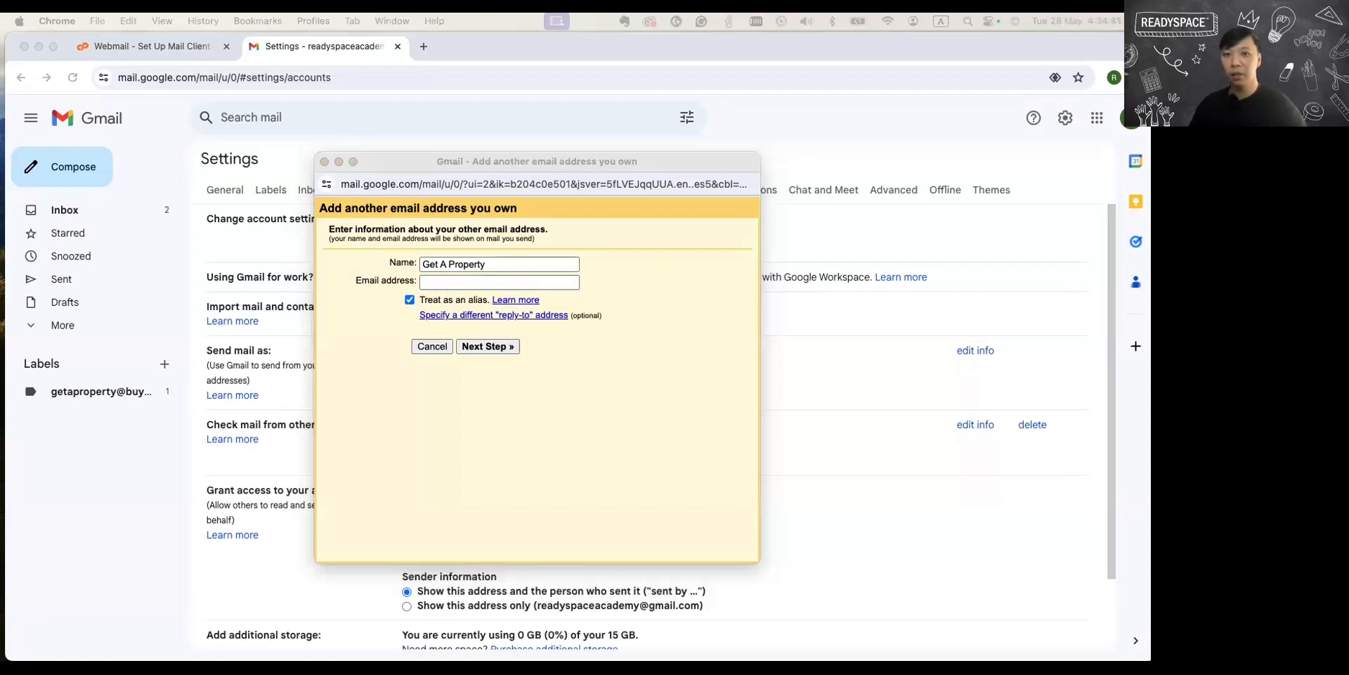
left_click(478, 284)
key("super+v")
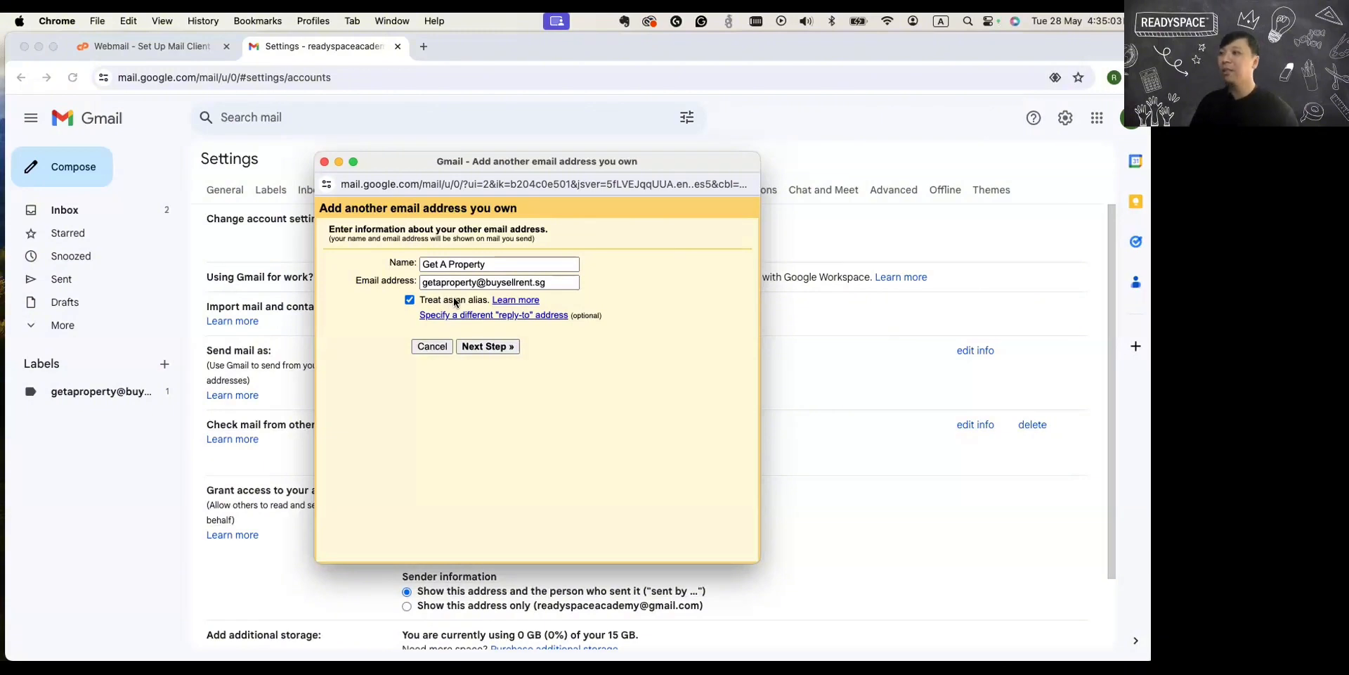
left_click(408, 300)
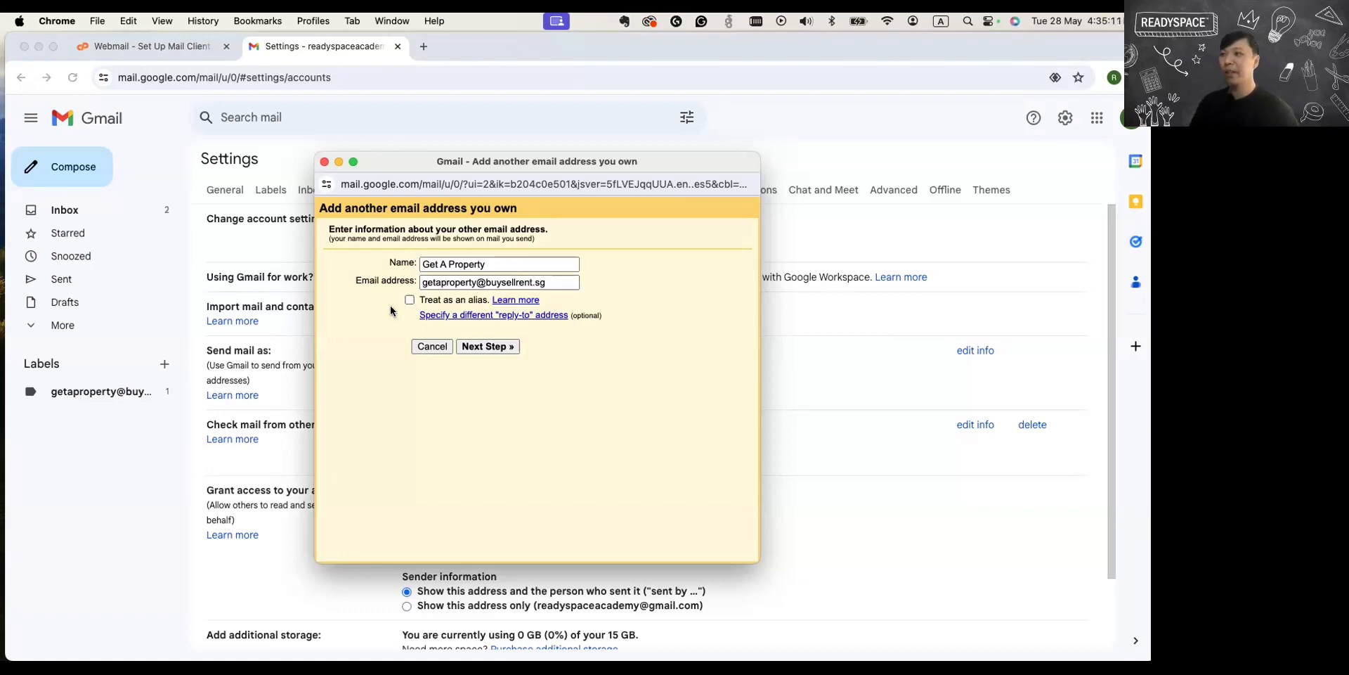
left_click(495, 346)
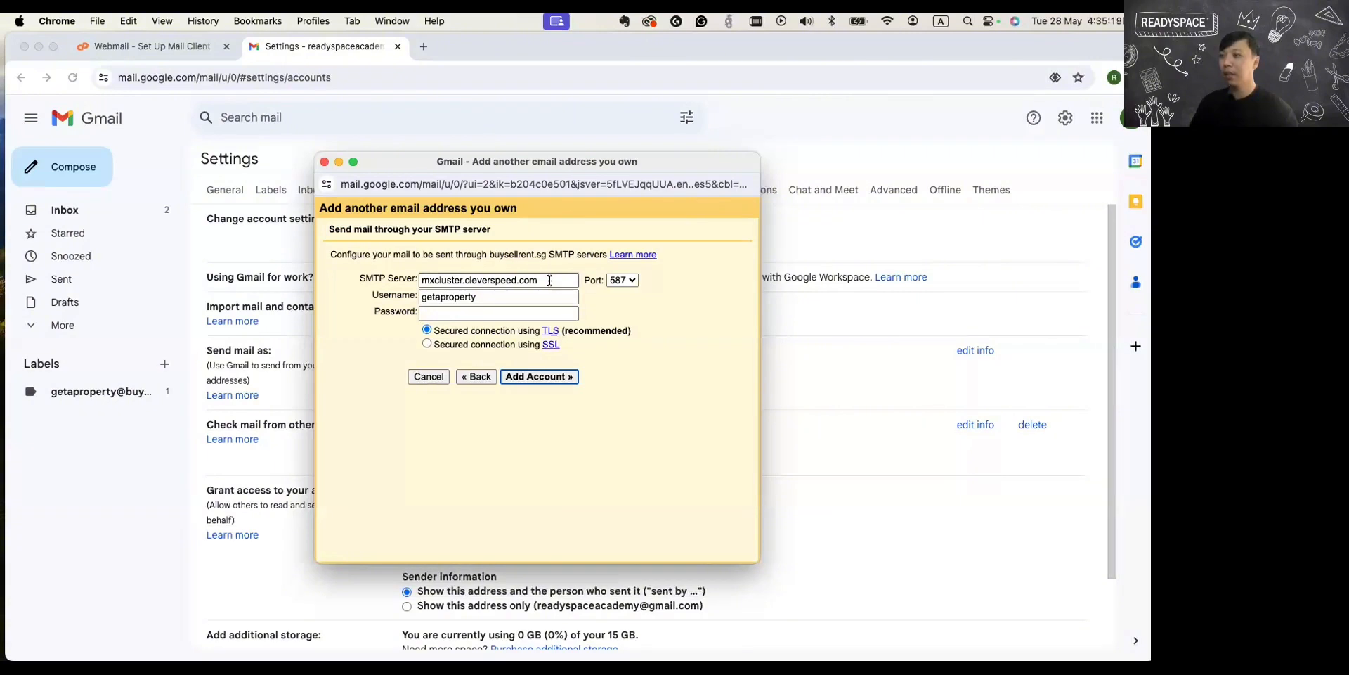
Rearrange the windows so the SMTP form stays reachable, and select the outgoing server name in Webmail's manual settings.
left_click_drag(550, 280, 375, 286)
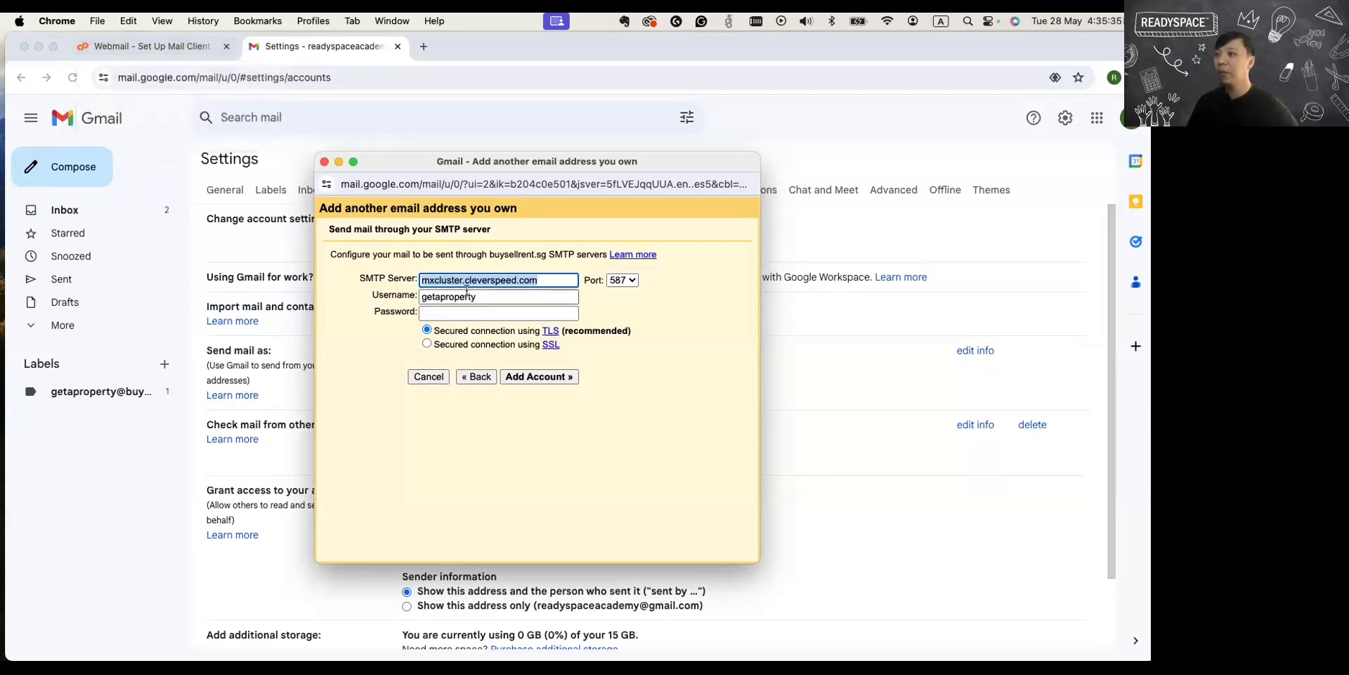
left_click_drag(575, 163, 883, 47)
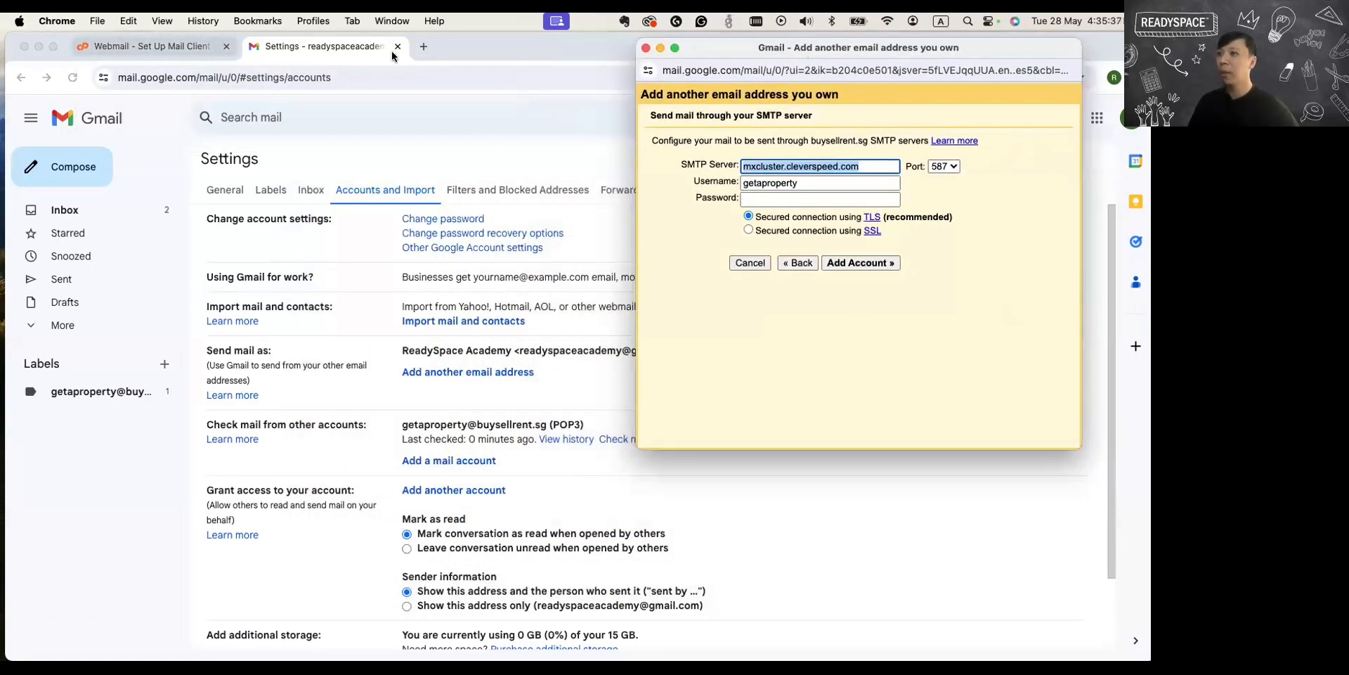
double_click(1116, 35)
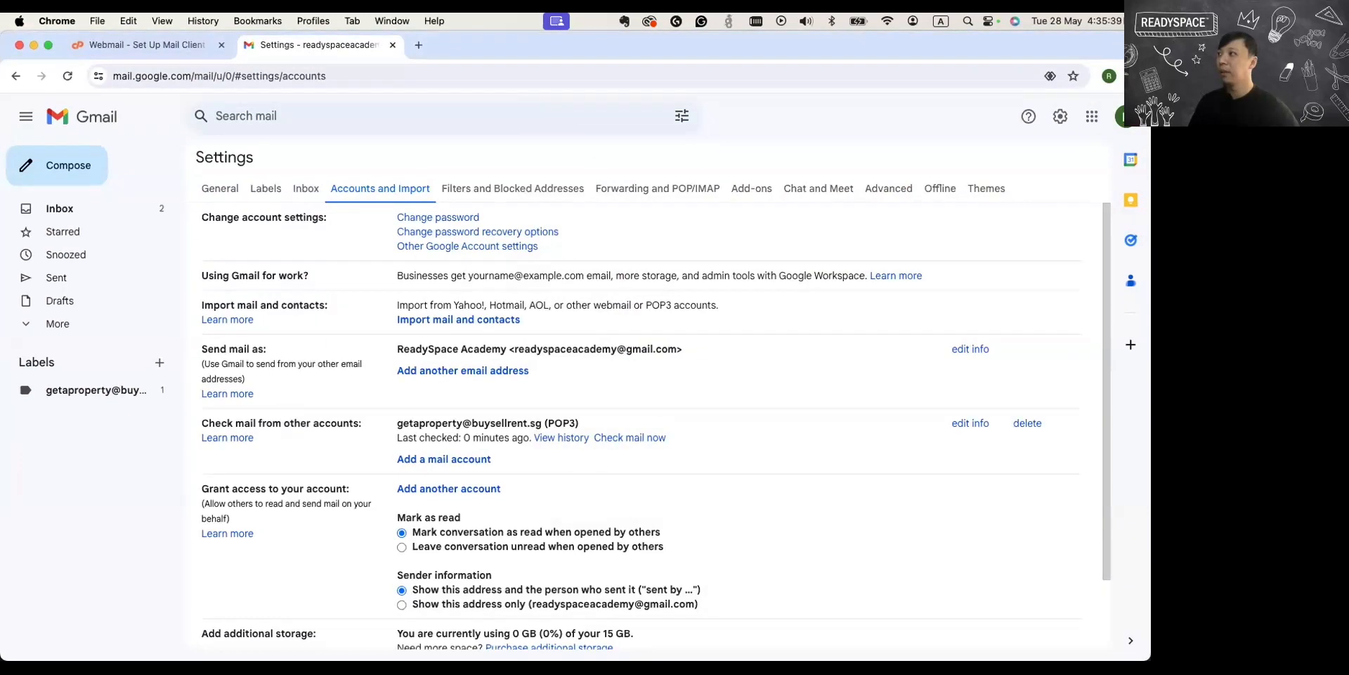
double_click(1085, 31)
left_click(140, 44)
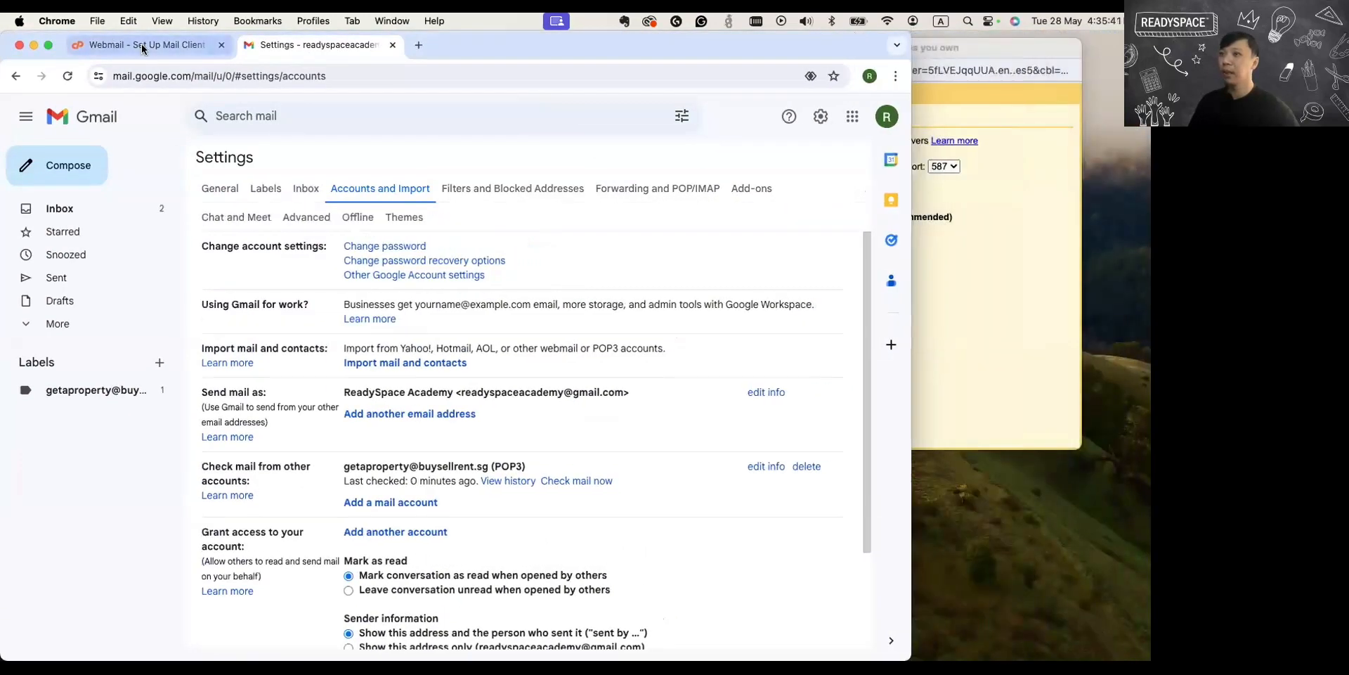
scroll(492, 387, "down", 5)
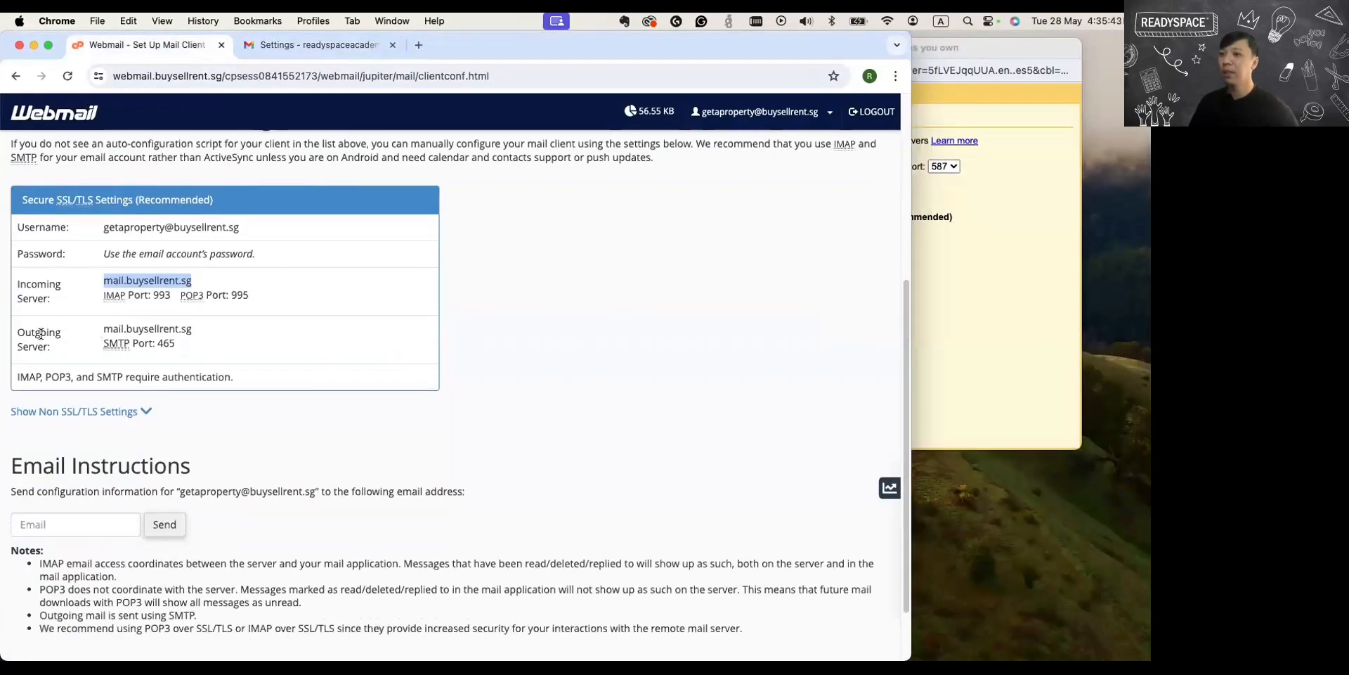
left_click_drag(104, 329, 205, 331)
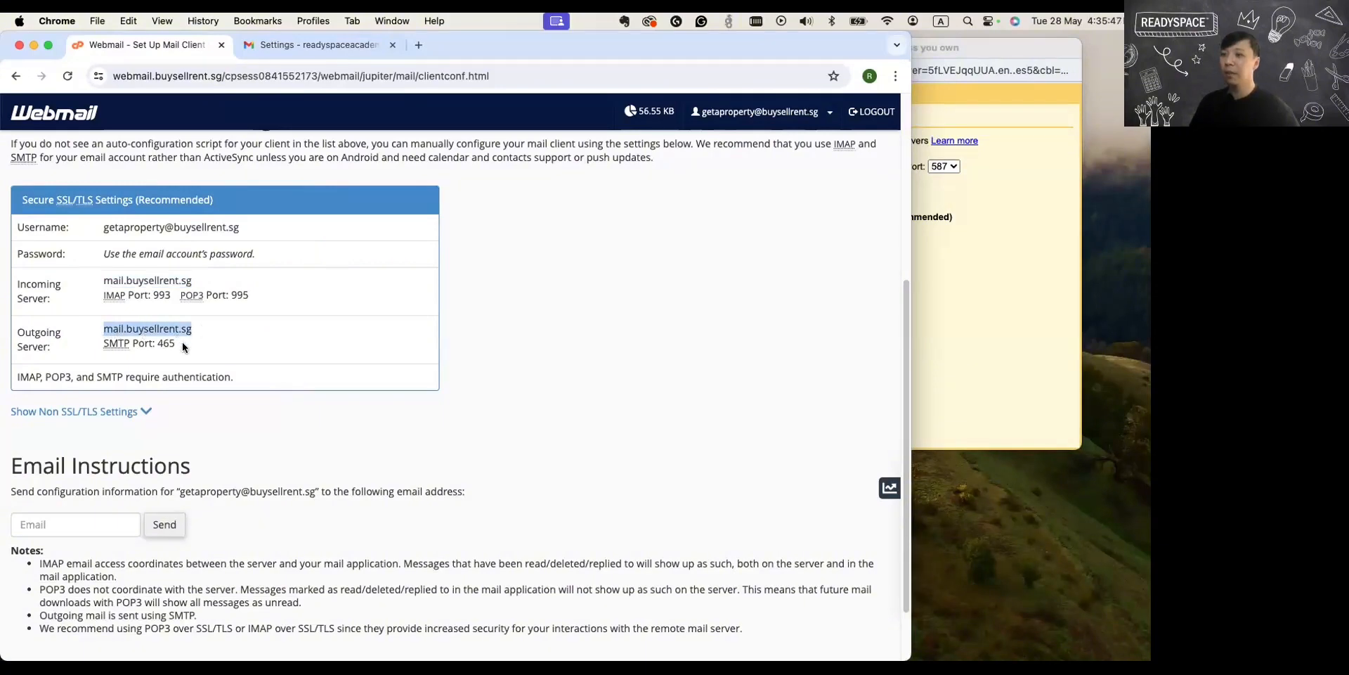
Copy the outgoing server name mail.buysellrent.sg from Webmail's manual settings and set it as the SMTP server in Gmail's form.
left_click_drag(1030, 44, 525, 254)
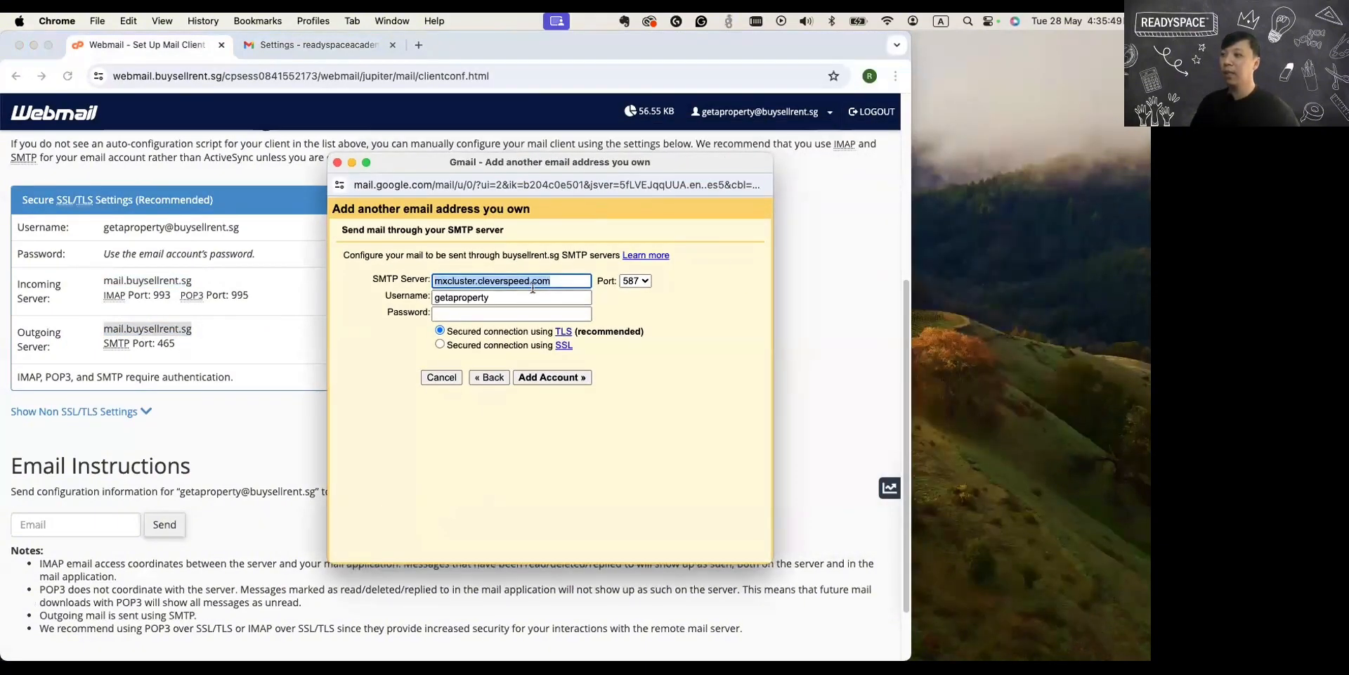
left_click(117, 333)
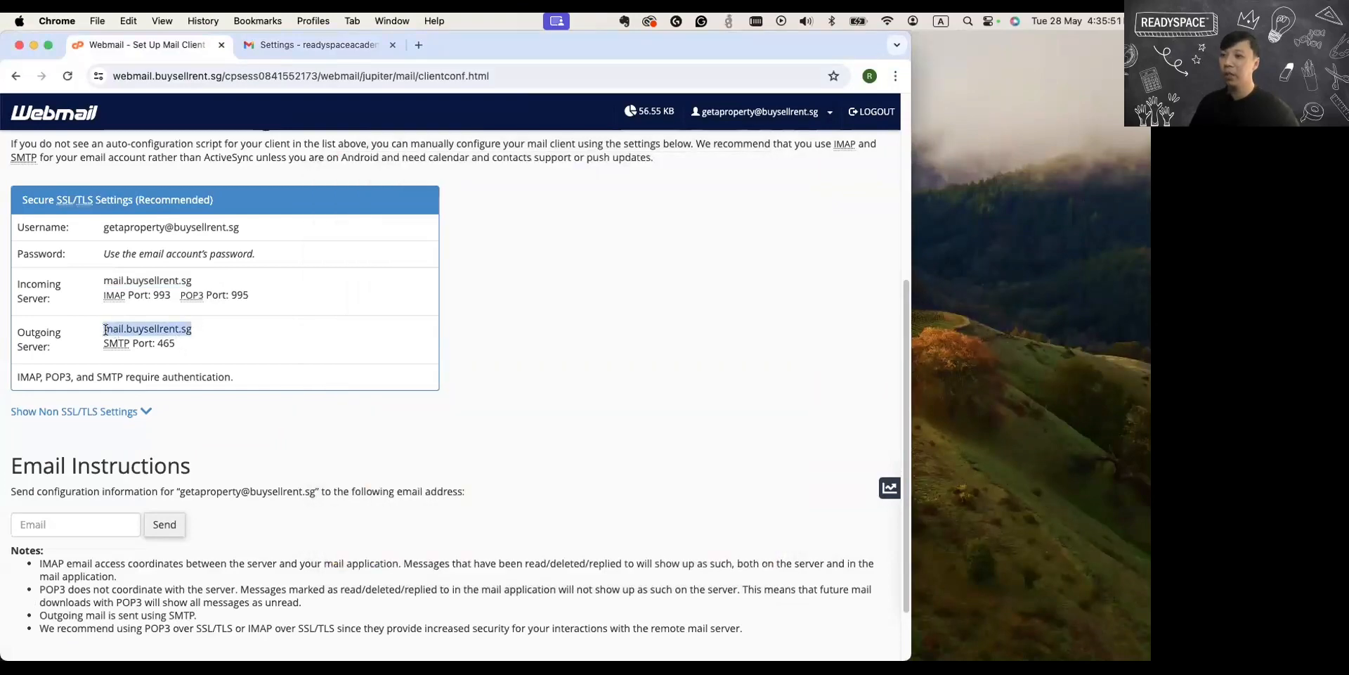
left_click_drag(105, 329, 224, 330)
key("super+c")
left_click_drag(830, 43, 764, 38)
left_click(756, 166)
key("super+v")
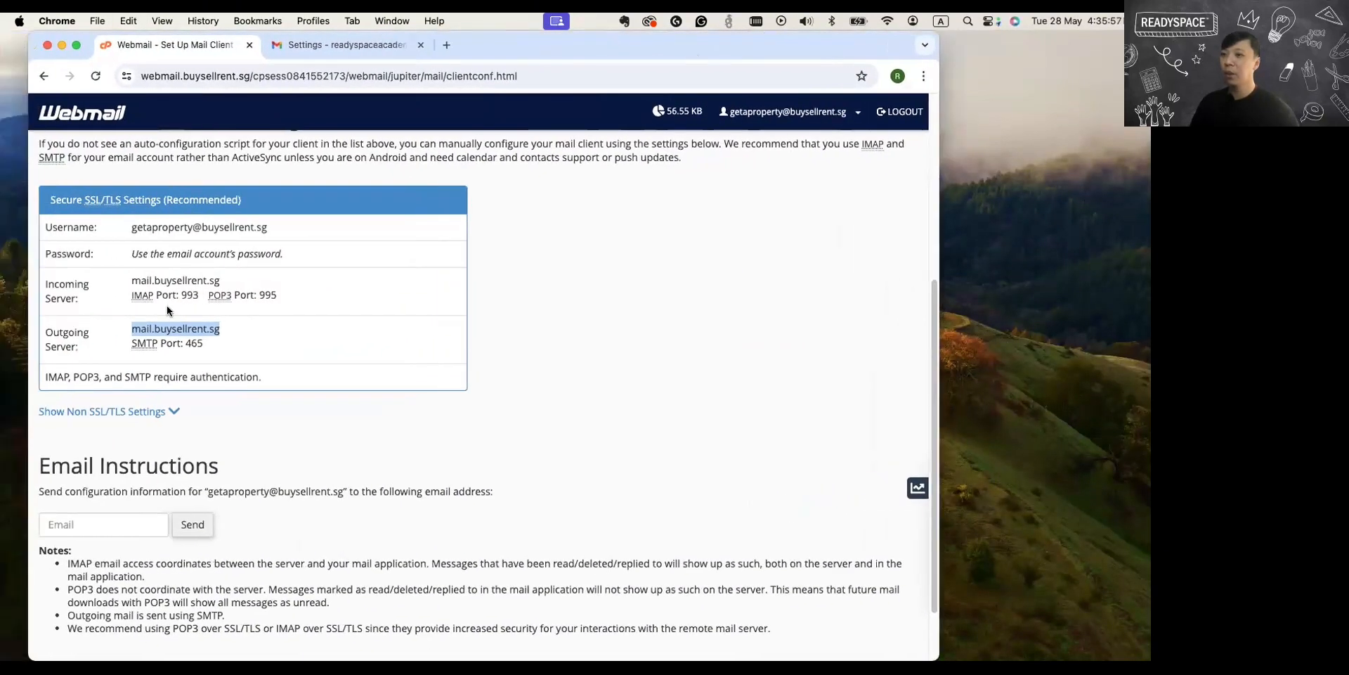
Look up the SMTP port in Webmail's outgoing server settings and set Gmail's SMTP port to 465.
left_click_drag(132, 344, 203, 347)
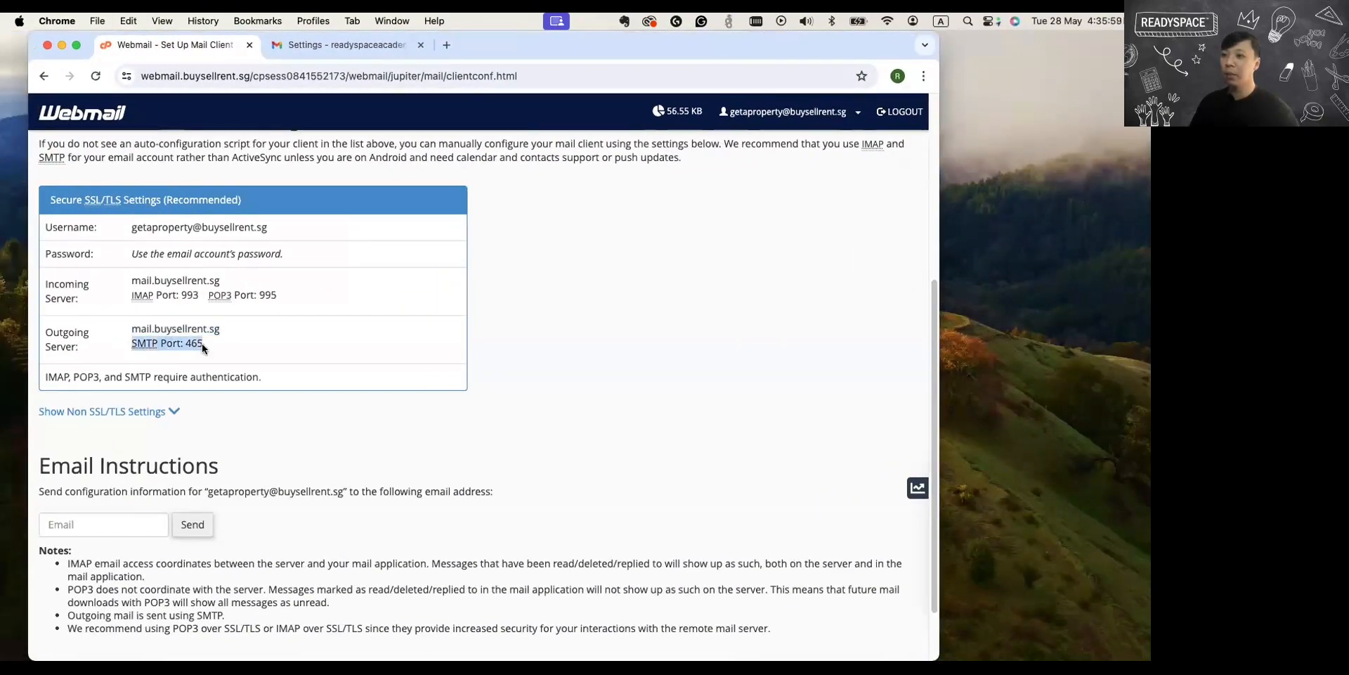
left_click_drag(768, 47, 556, 45)
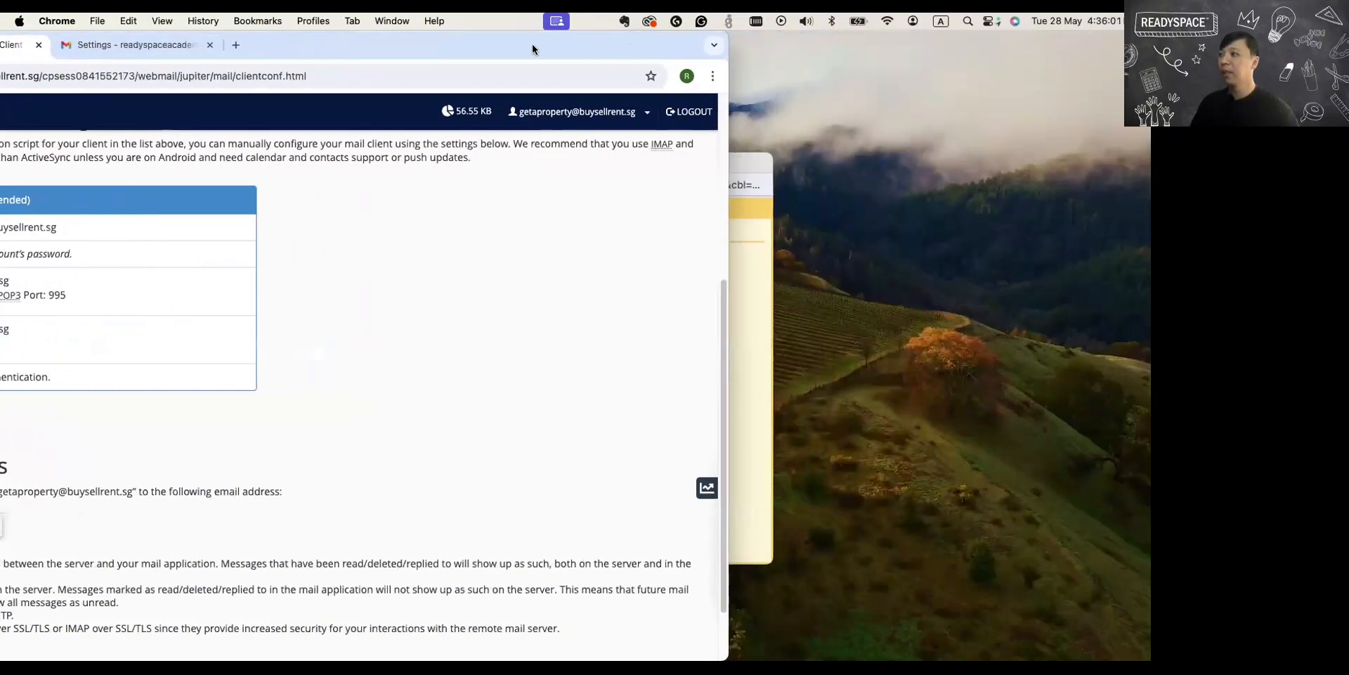
left_click(727, 159)
left_click_drag(727, 159, 942, 111)
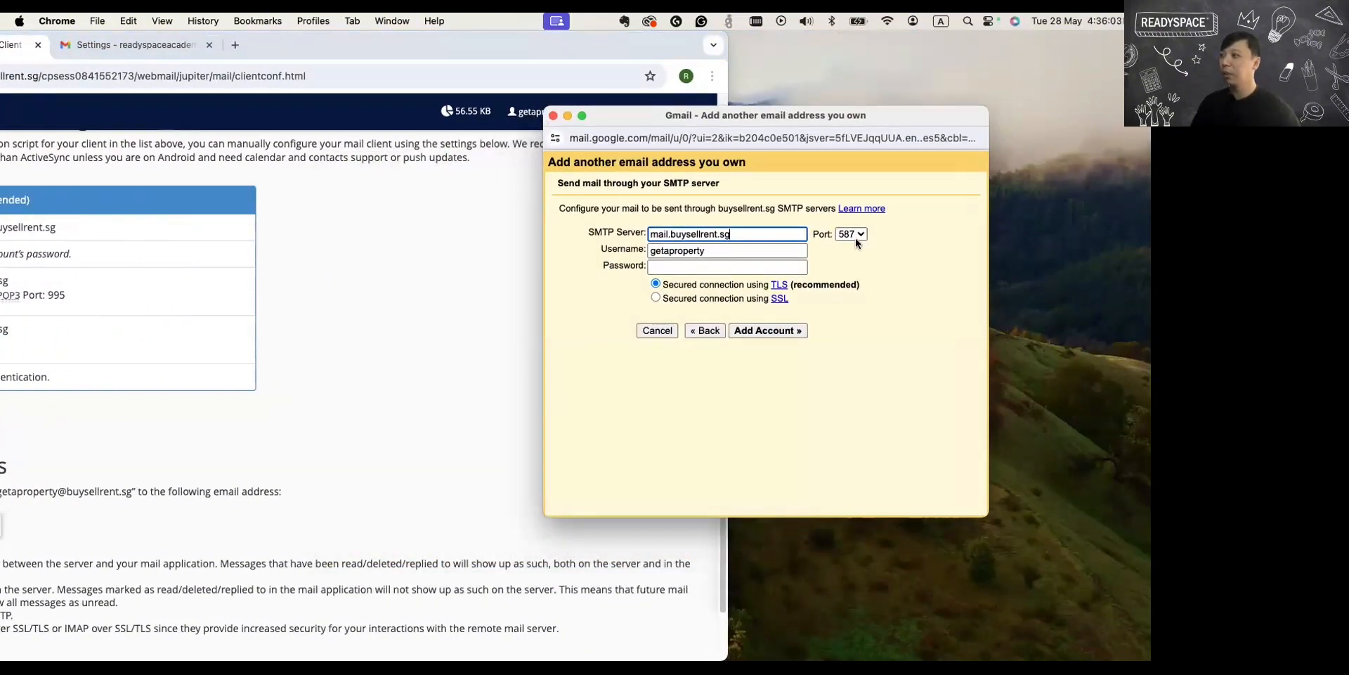
left_click(856, 234)
left_click(854, 218)
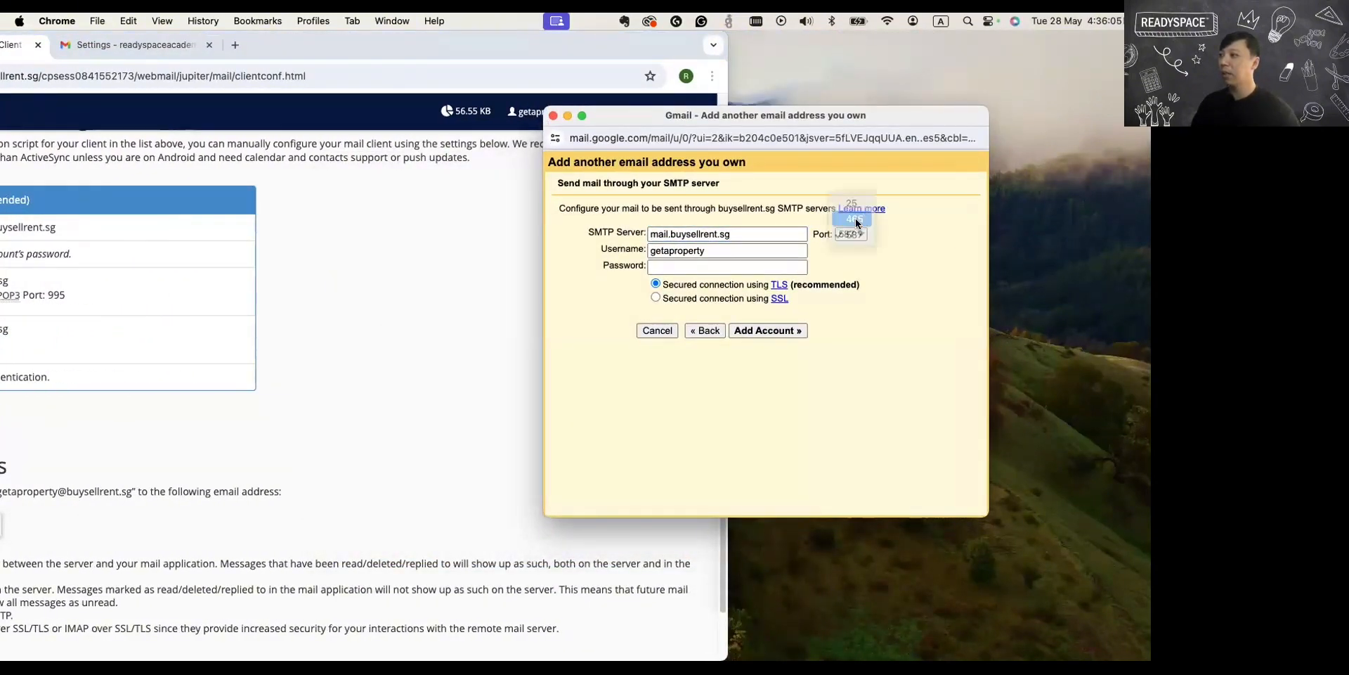
key("Tab")
Replace the SMTP username with the account's full email address copied from Webmail's manual settings.
left_click(669, 253)
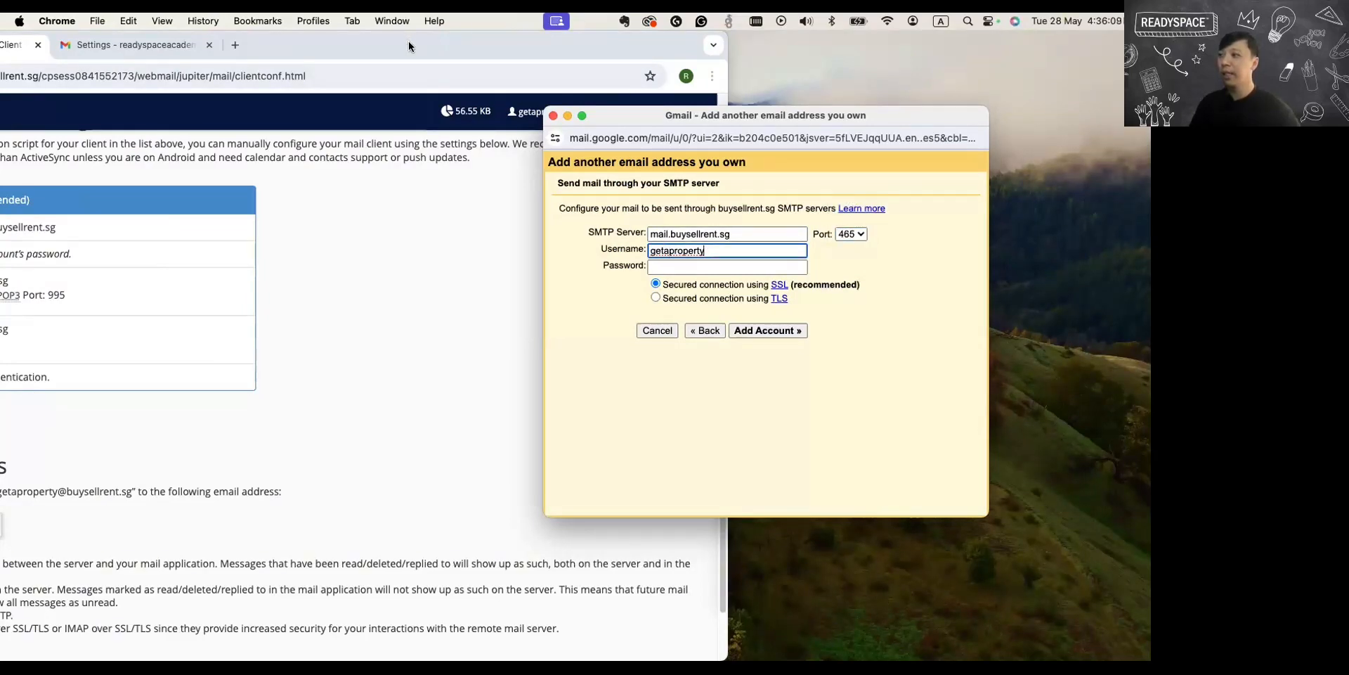
left_click_drag(409, 47, 599, 28)
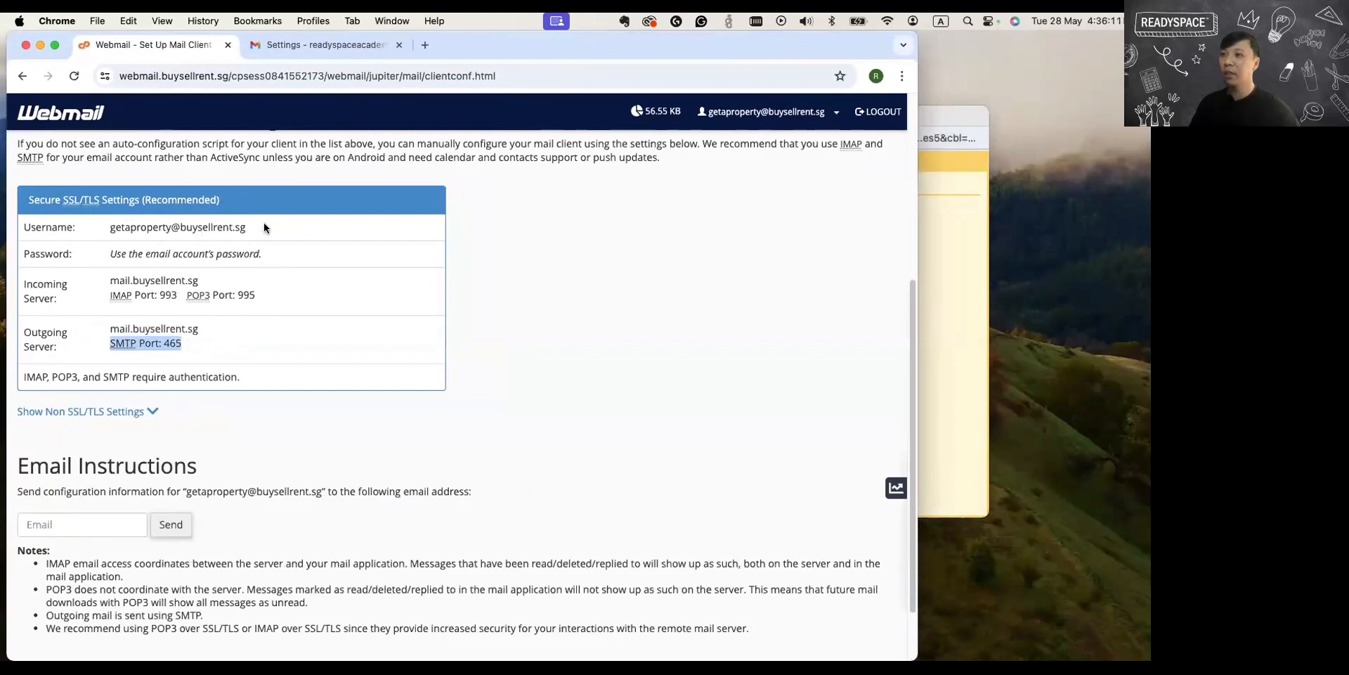
left_click_drag(266, 227, 107, 228)
key("super+c")
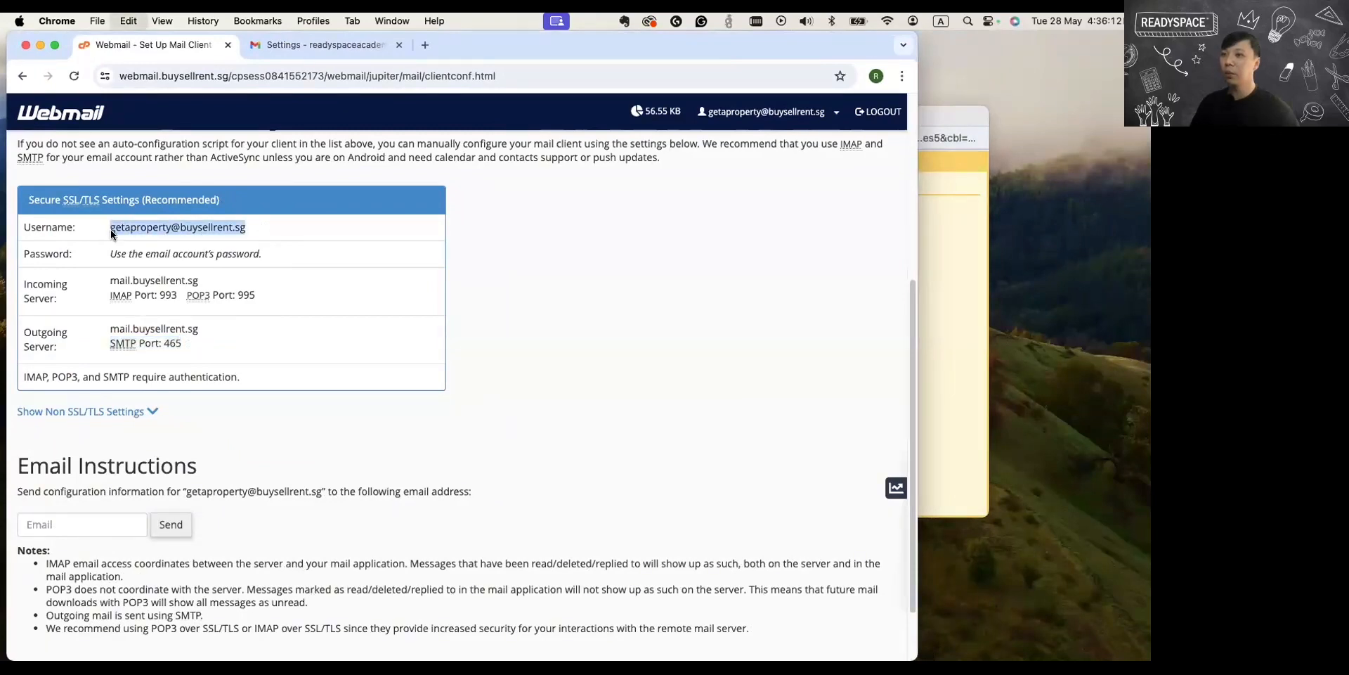
left_click(926, 267)
key("super+a")
key("super+v")
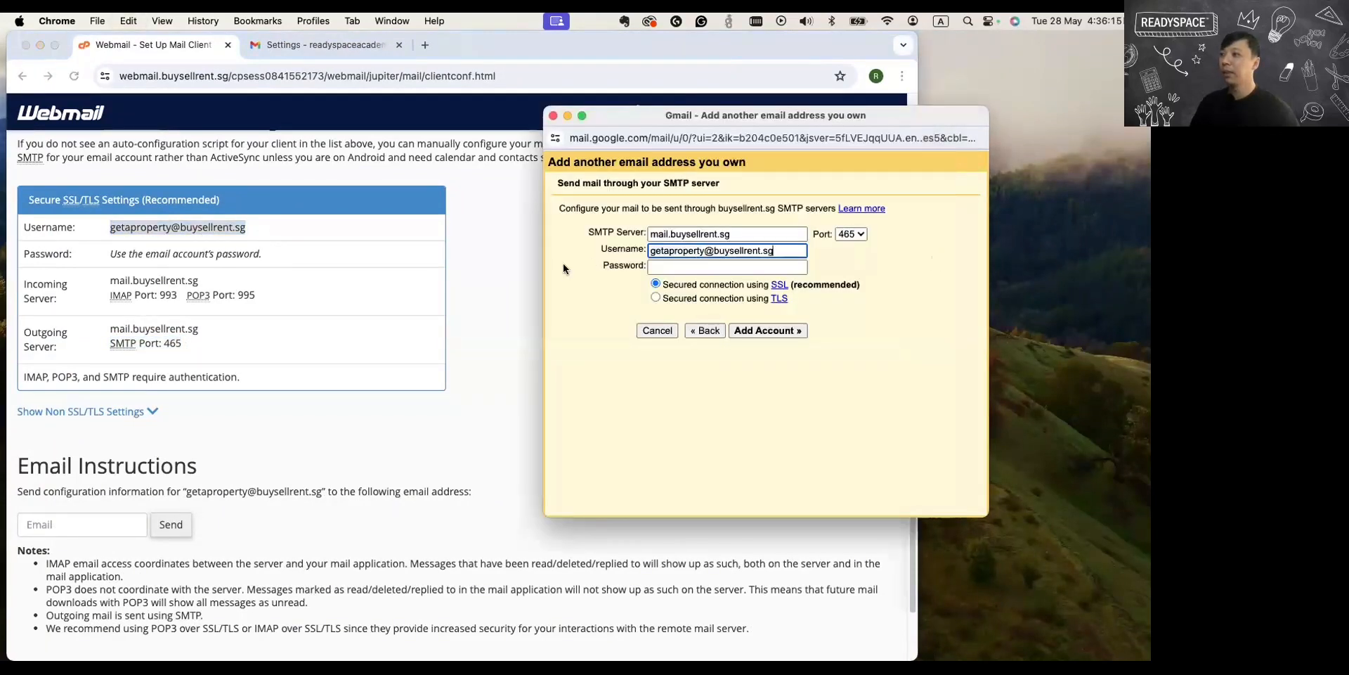
Enter the Webspace email account's password in the SMTP form.
left_click(668, 269)
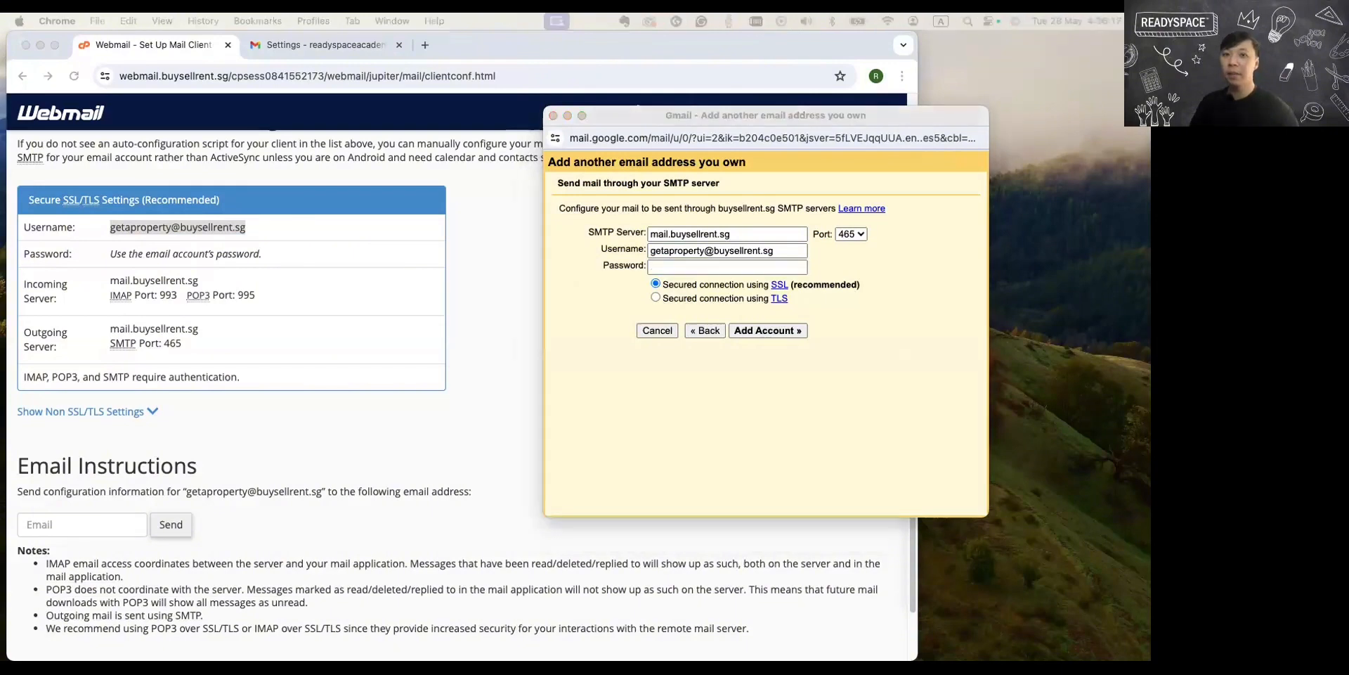
left_click(711, 267)
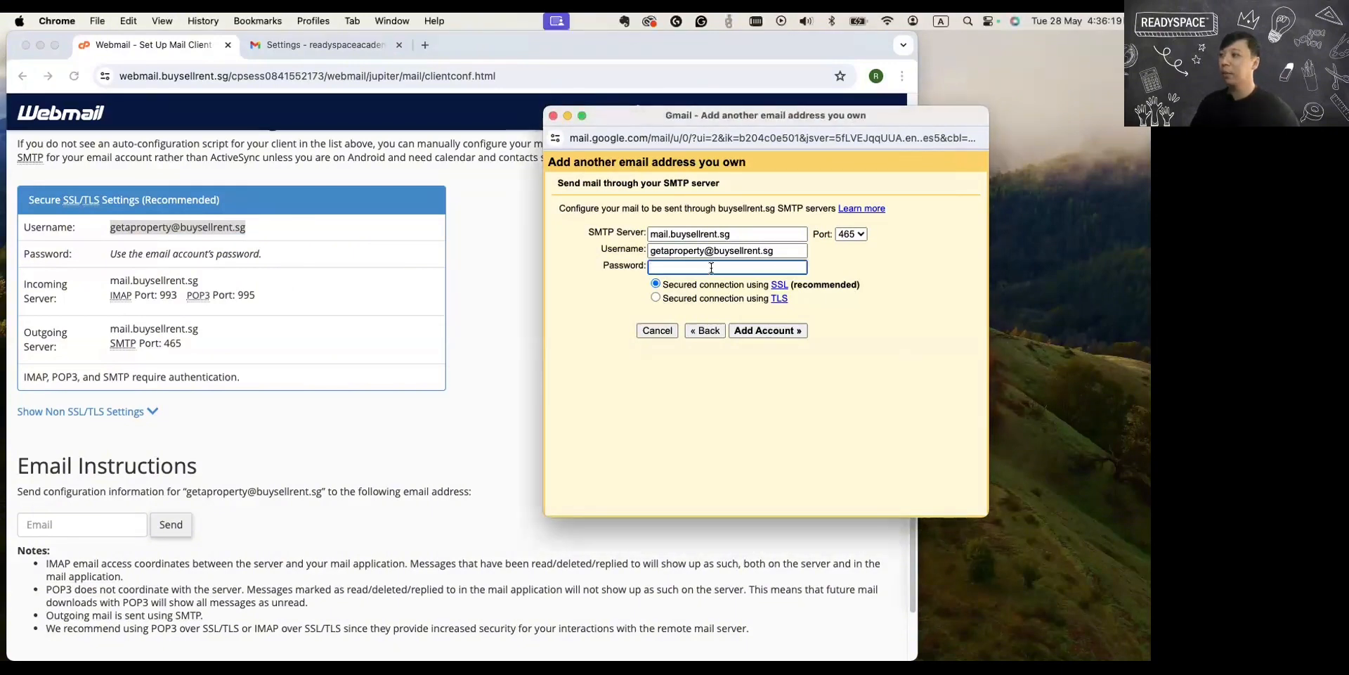
key("super+v")
left_click(600, 308)
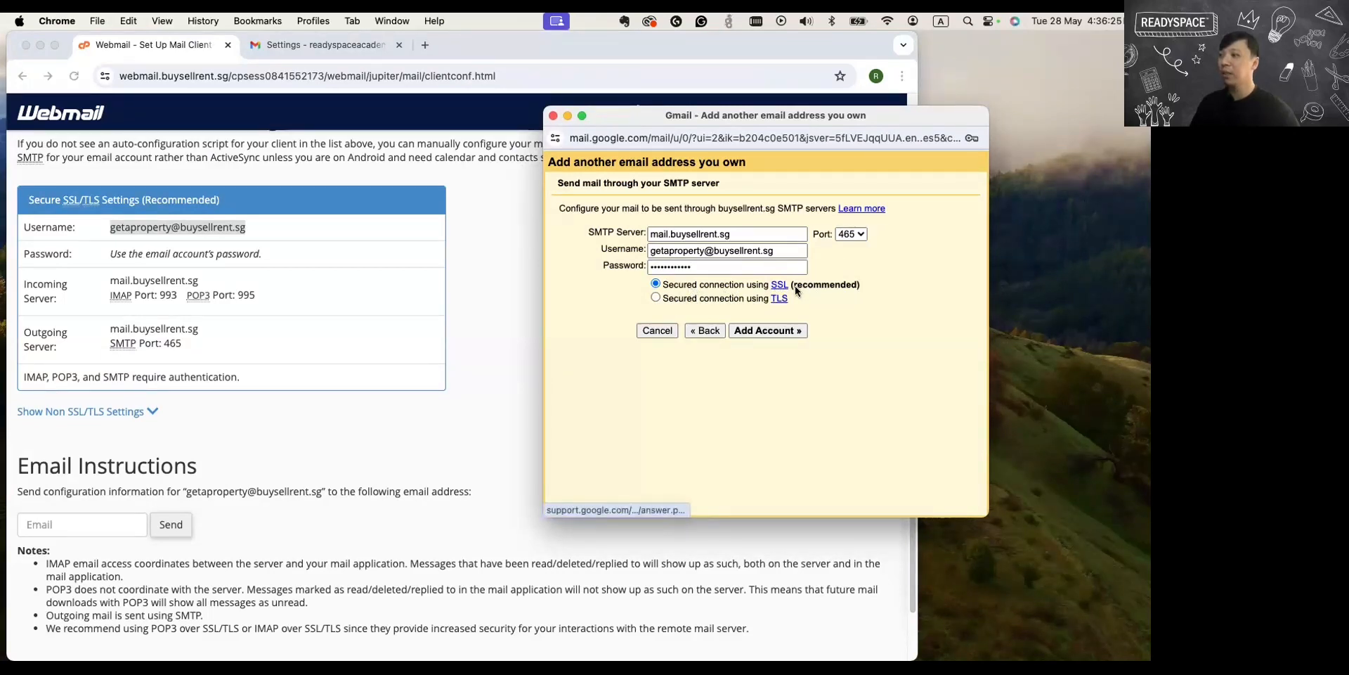
Add the sending account with the recommended SSL secured connection and decline saving its password in the browser.
left_click_drag(792, 286, 861, 287)
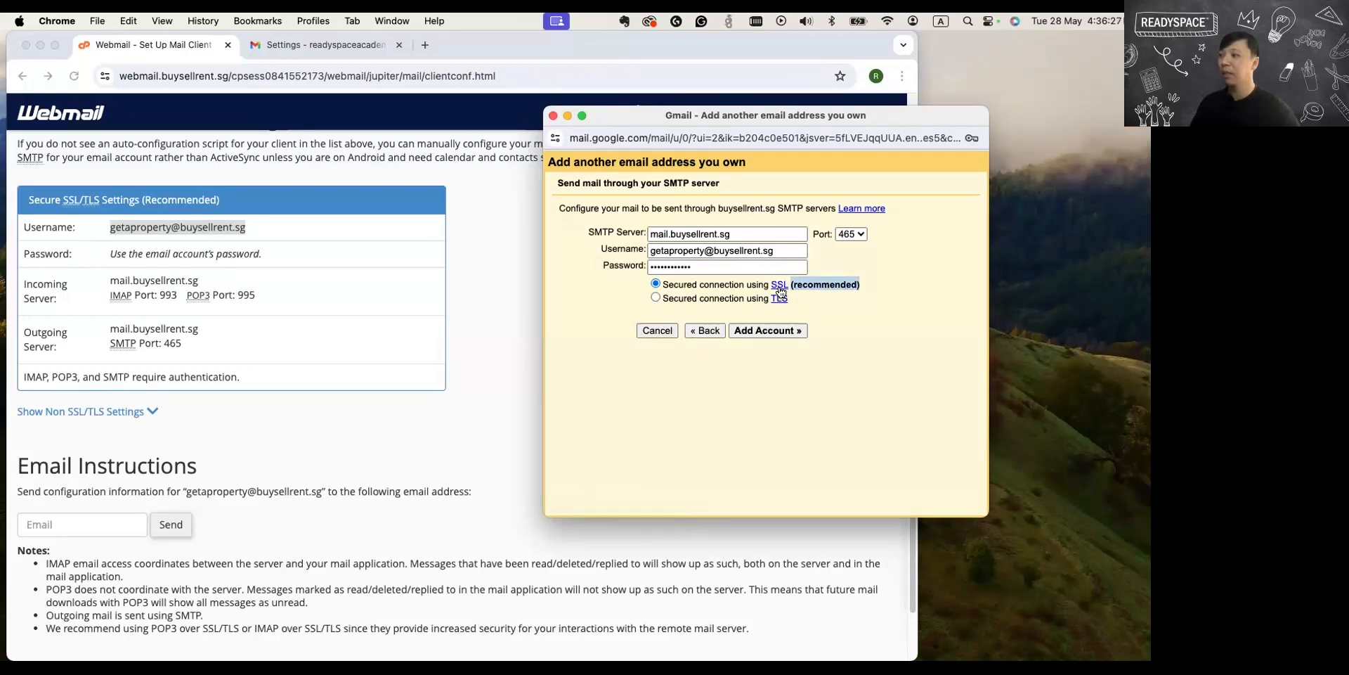
left_click(778, 331)
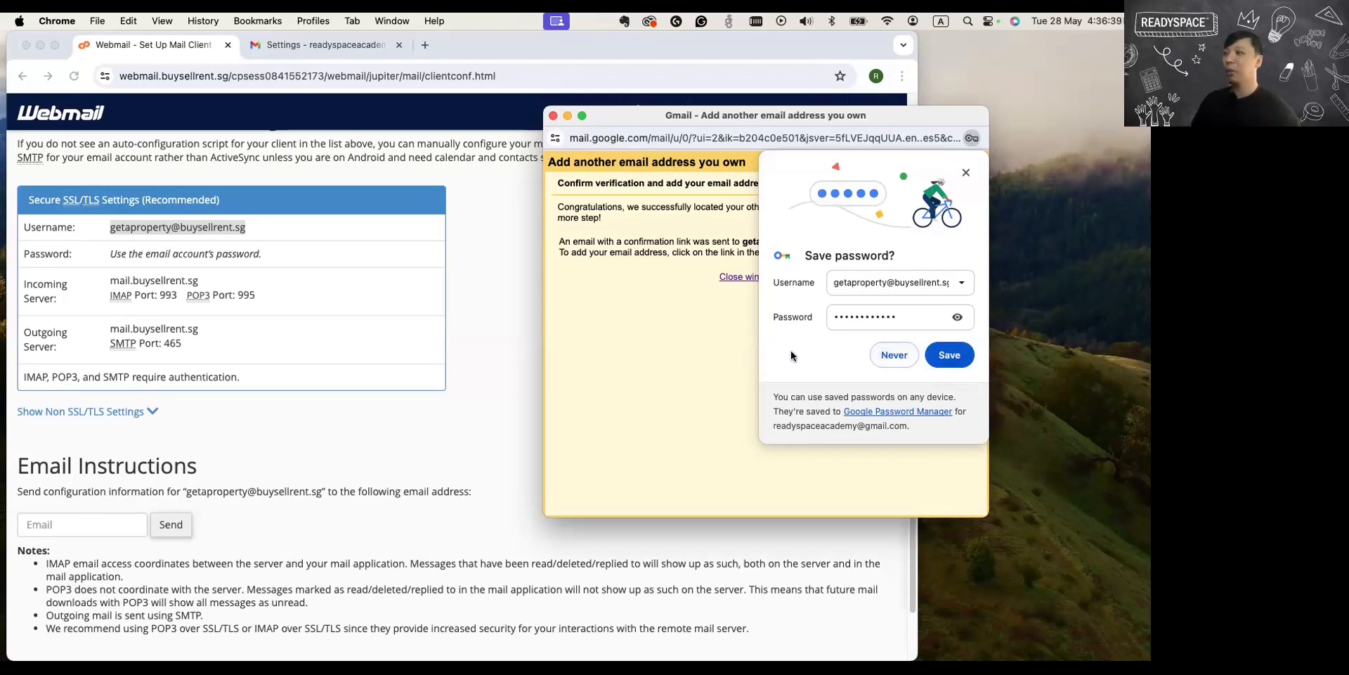
left_click(894, 355)
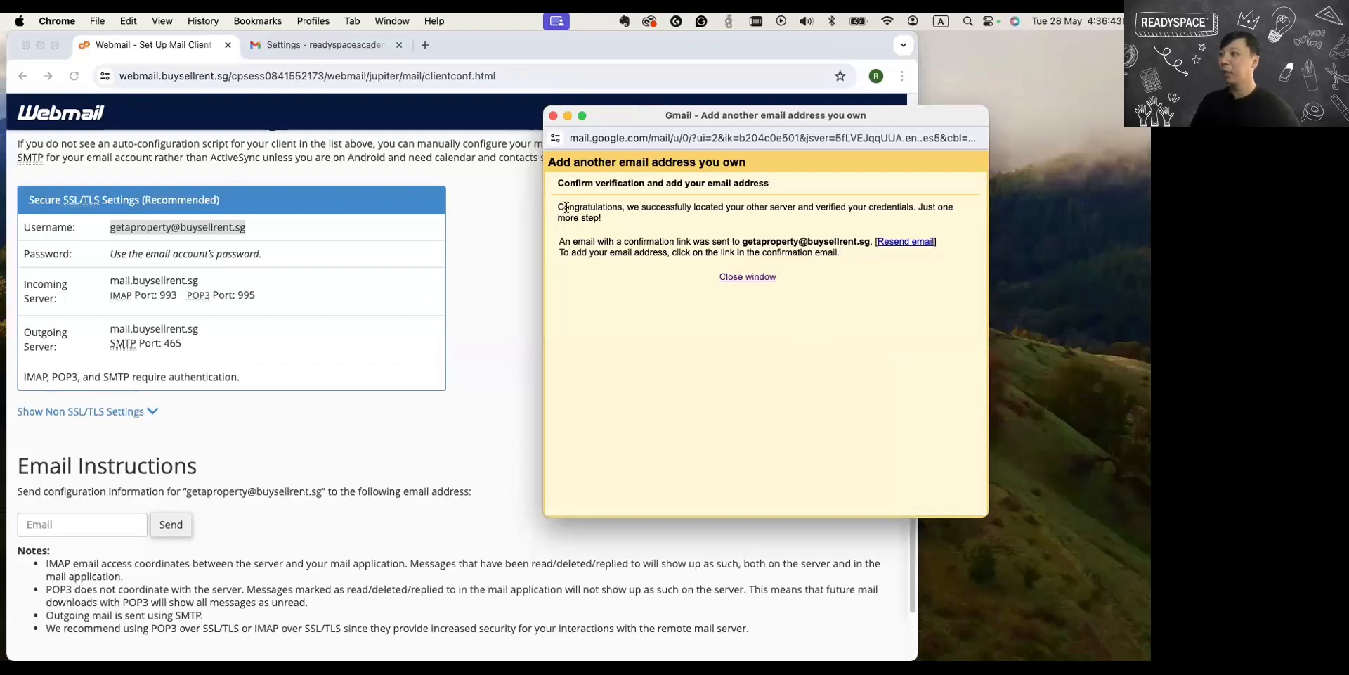
Read the verification notice, and open the Gmail confirmation email in the Webspace account's Roundcube inbox.
left_click_drag(567, 207, 927, 218)
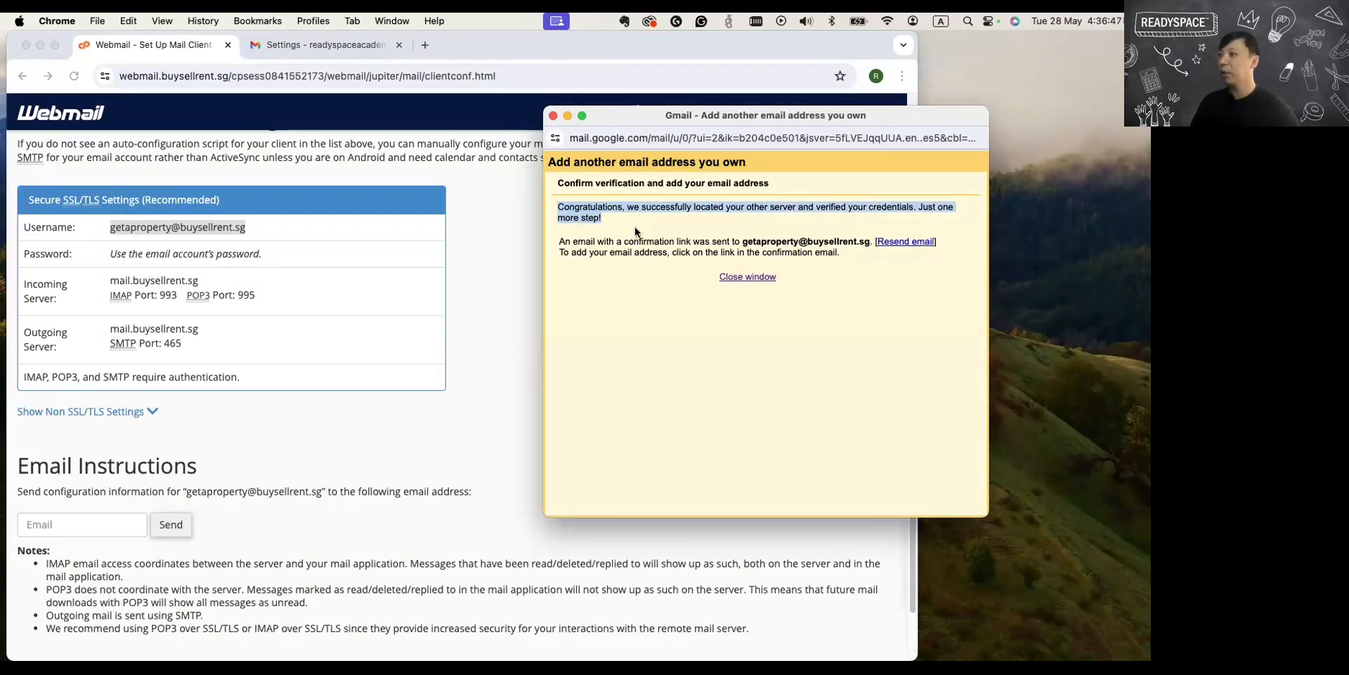
left_click_drag(564, 242, 856, 241)
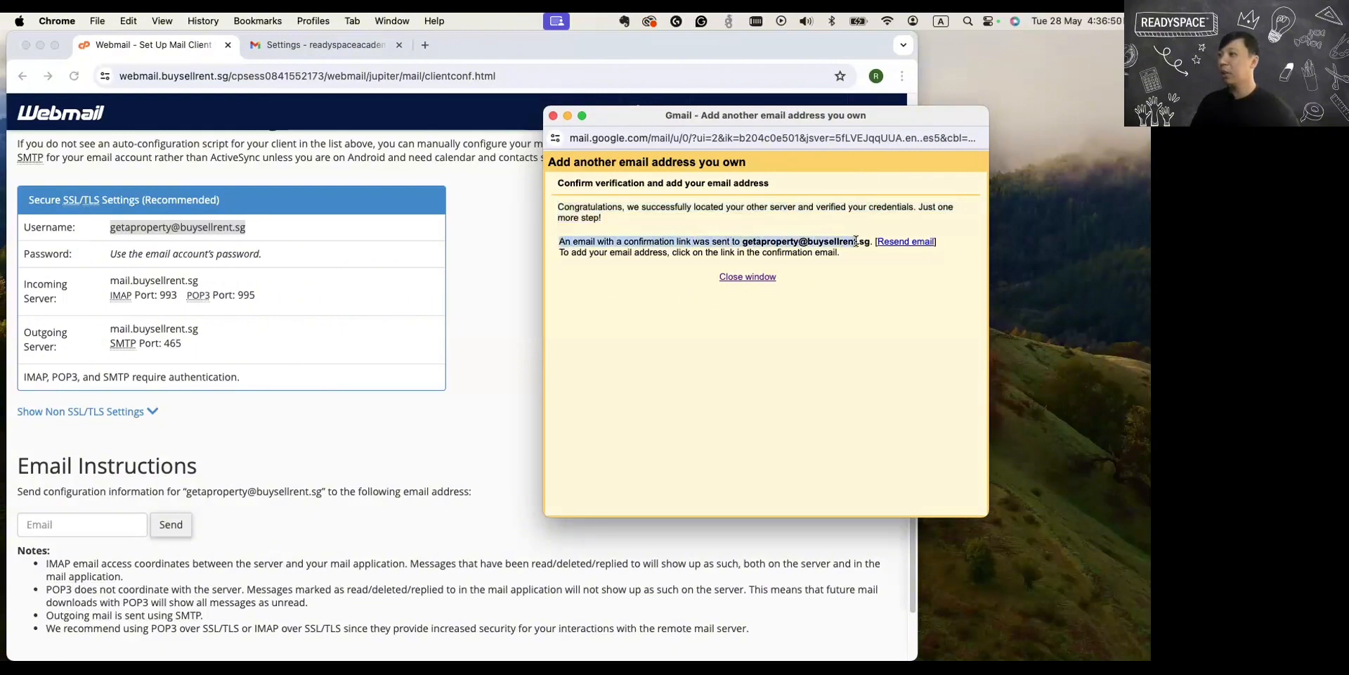
left_click(779, 246)
double_click(833, 239)
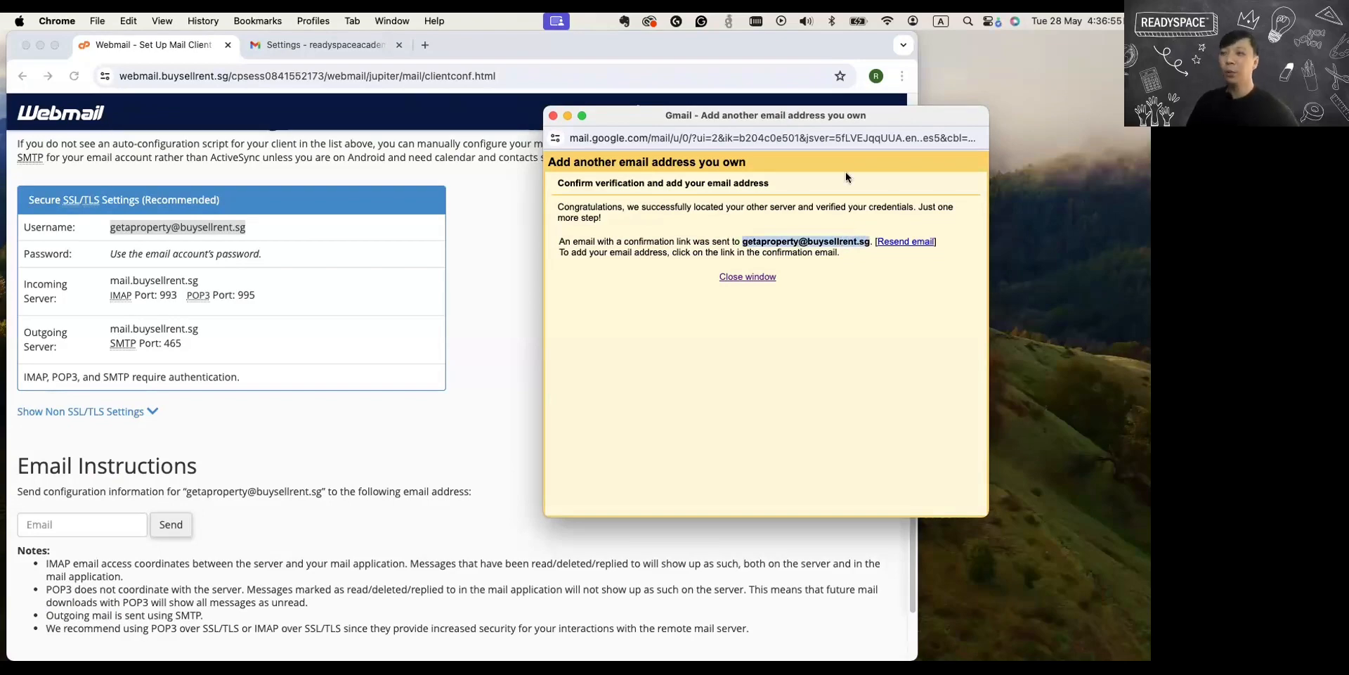
double_click(679, 51)
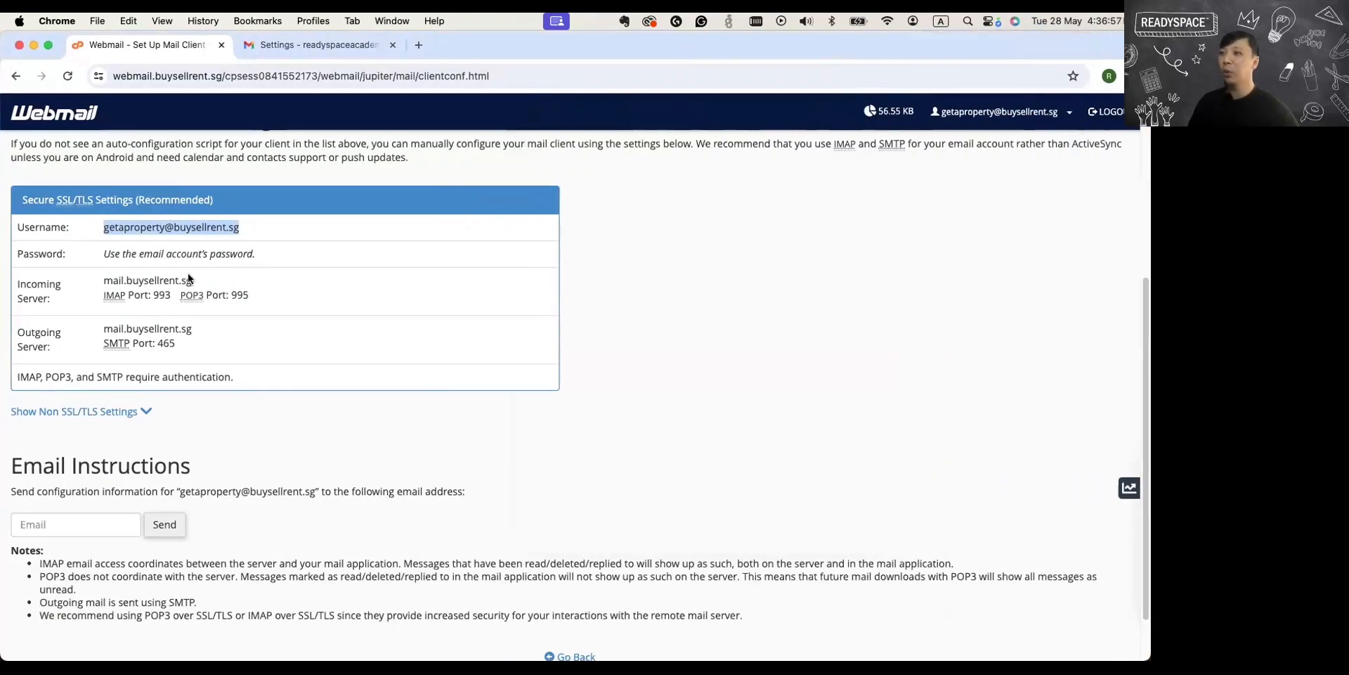
scroll(190, 279, "up", 5)
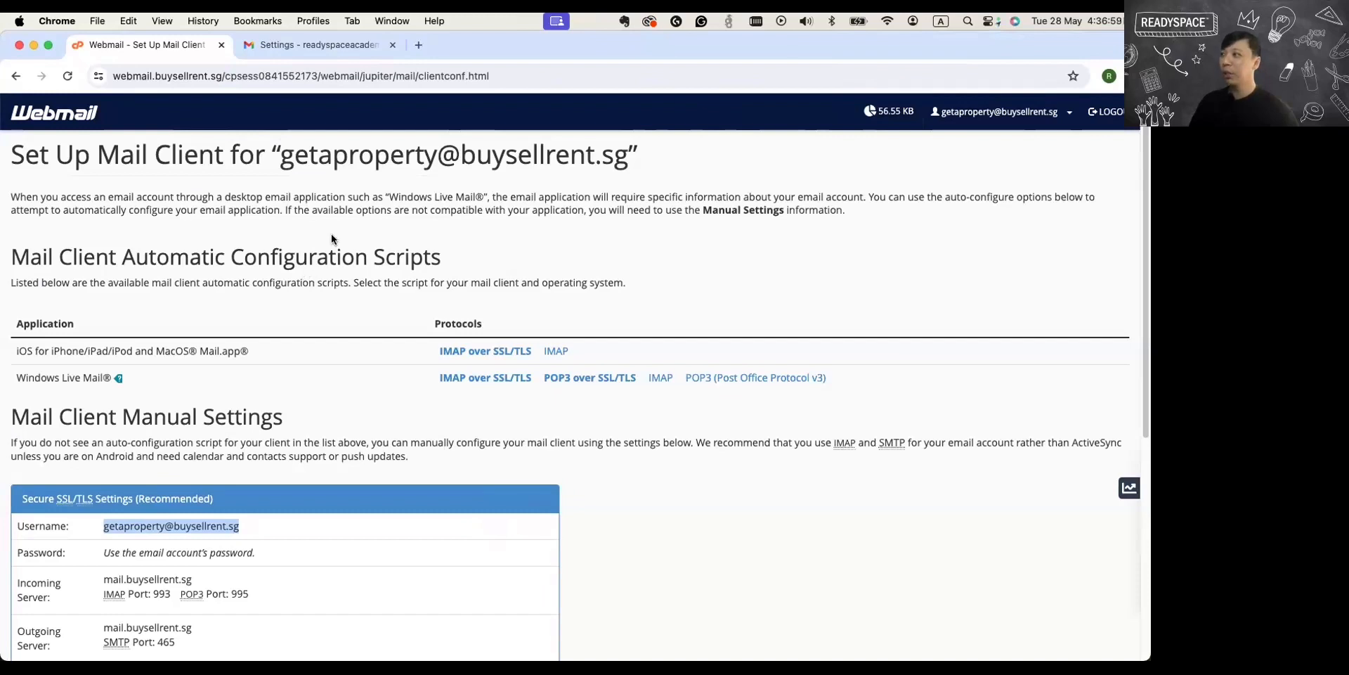
left_click(54, 121)
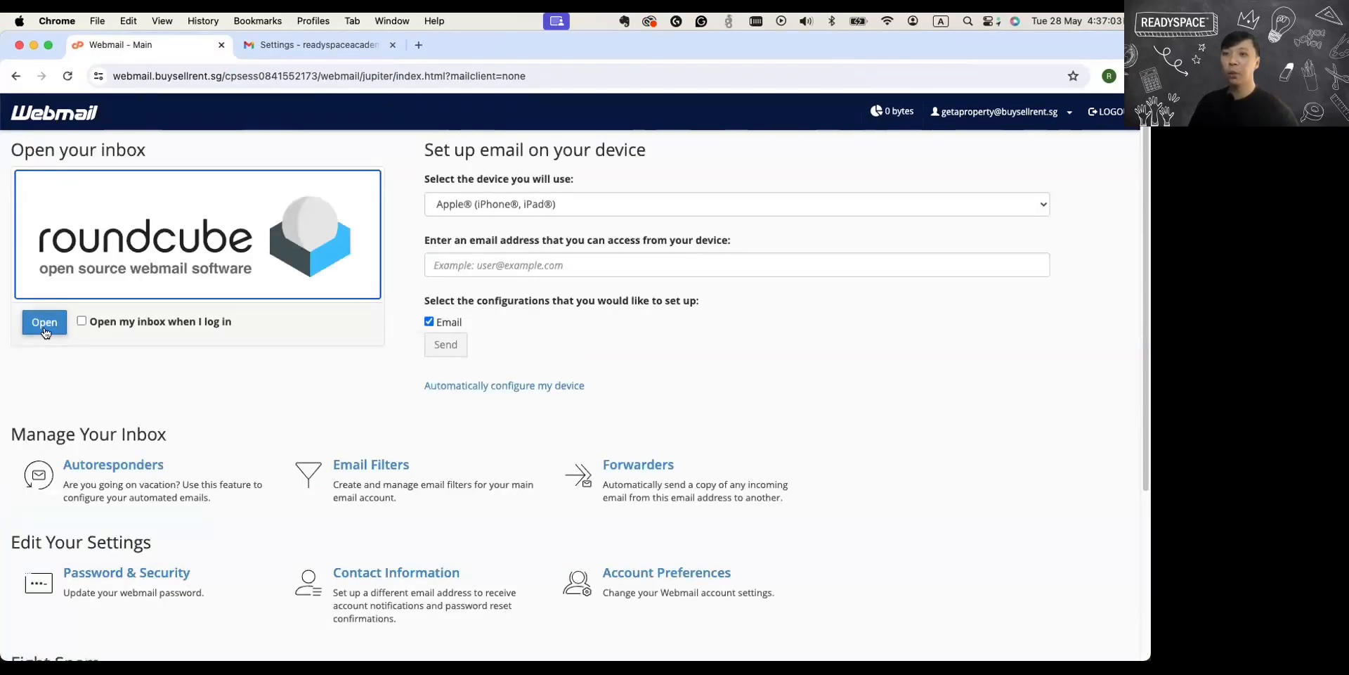
left_click(44, 327)
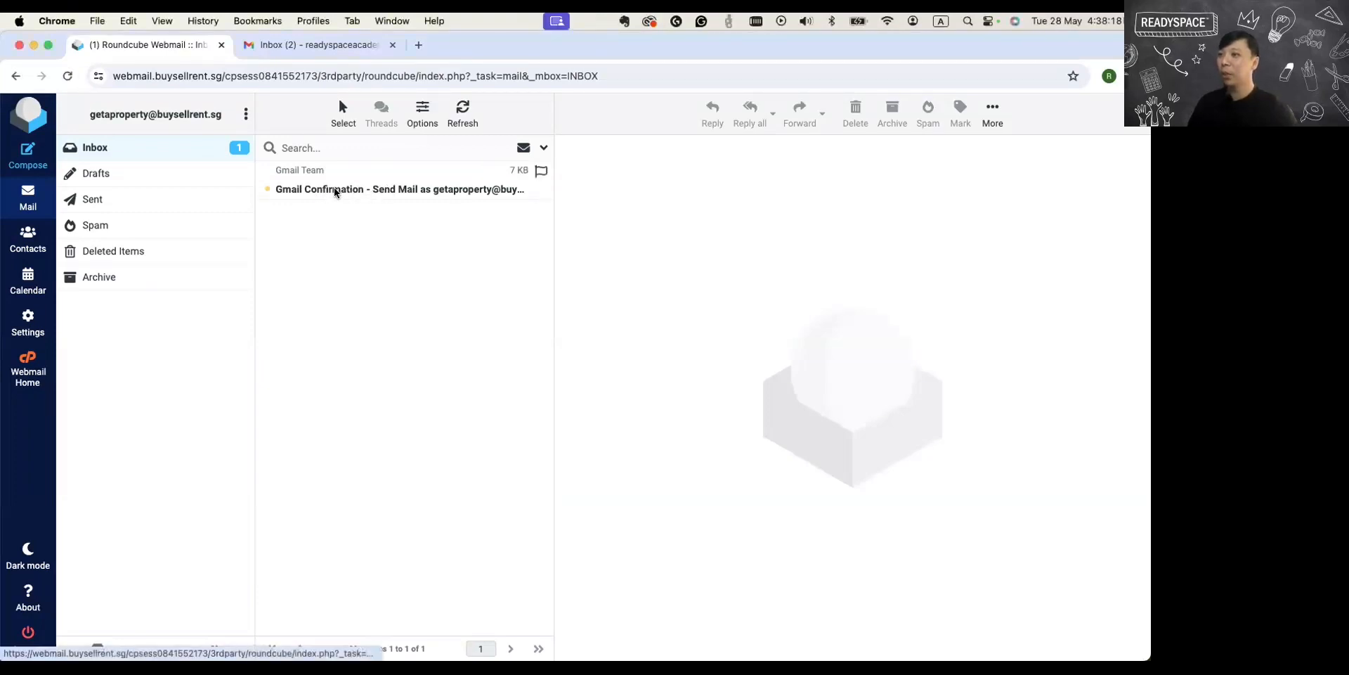
left_click(335, 190)
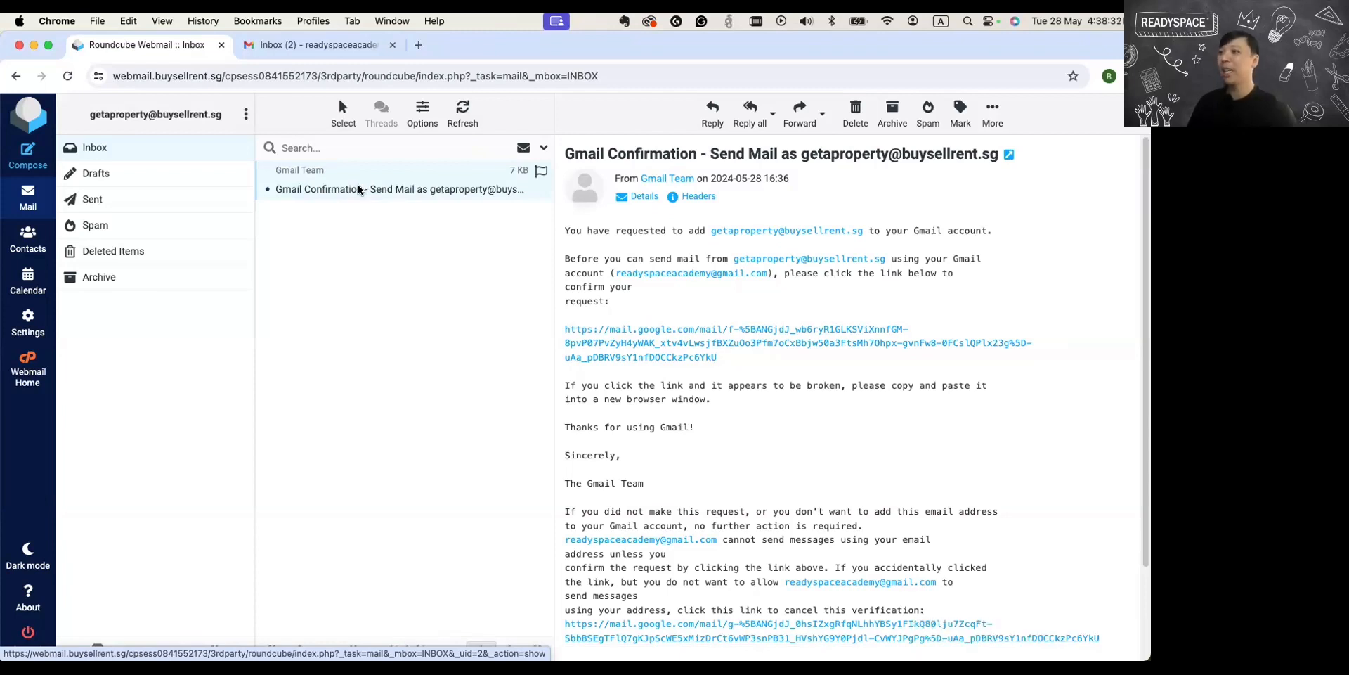
Switch to Gmail's Accounts and Import settings and check mail now for the added POP3 account.
left_click(339, 44)
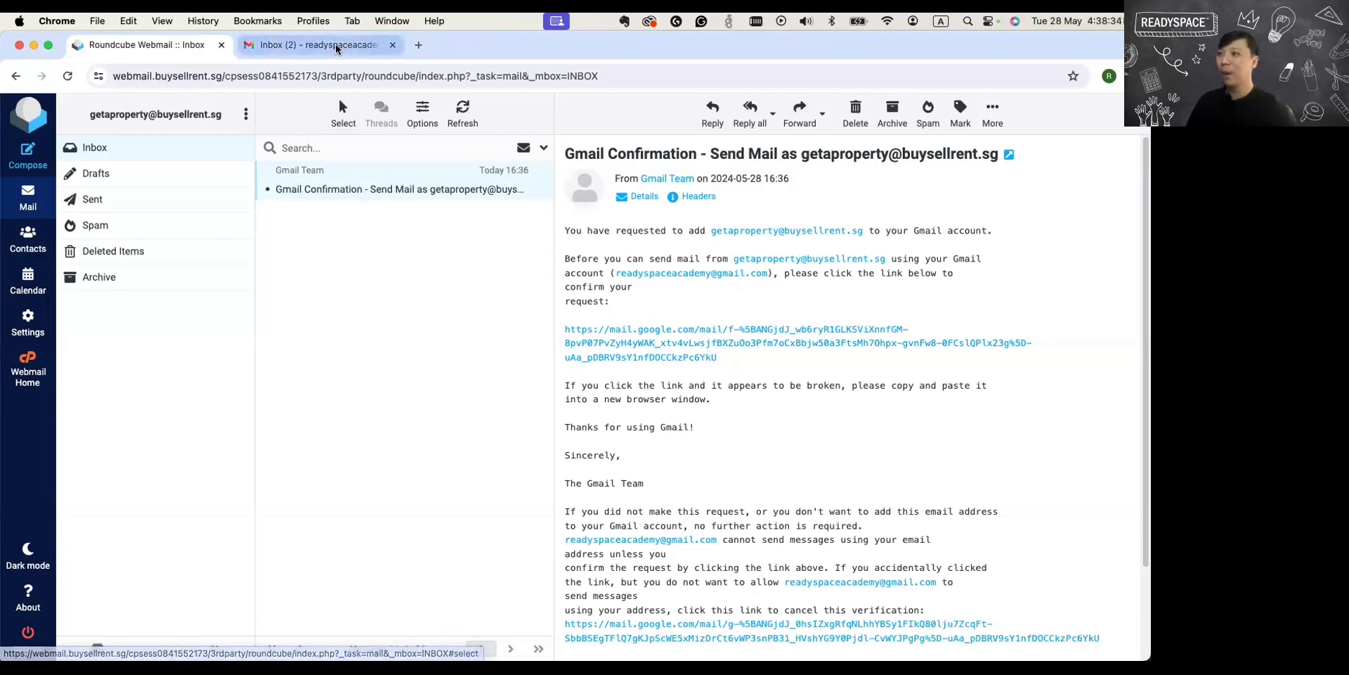
left_click(1060, 116)
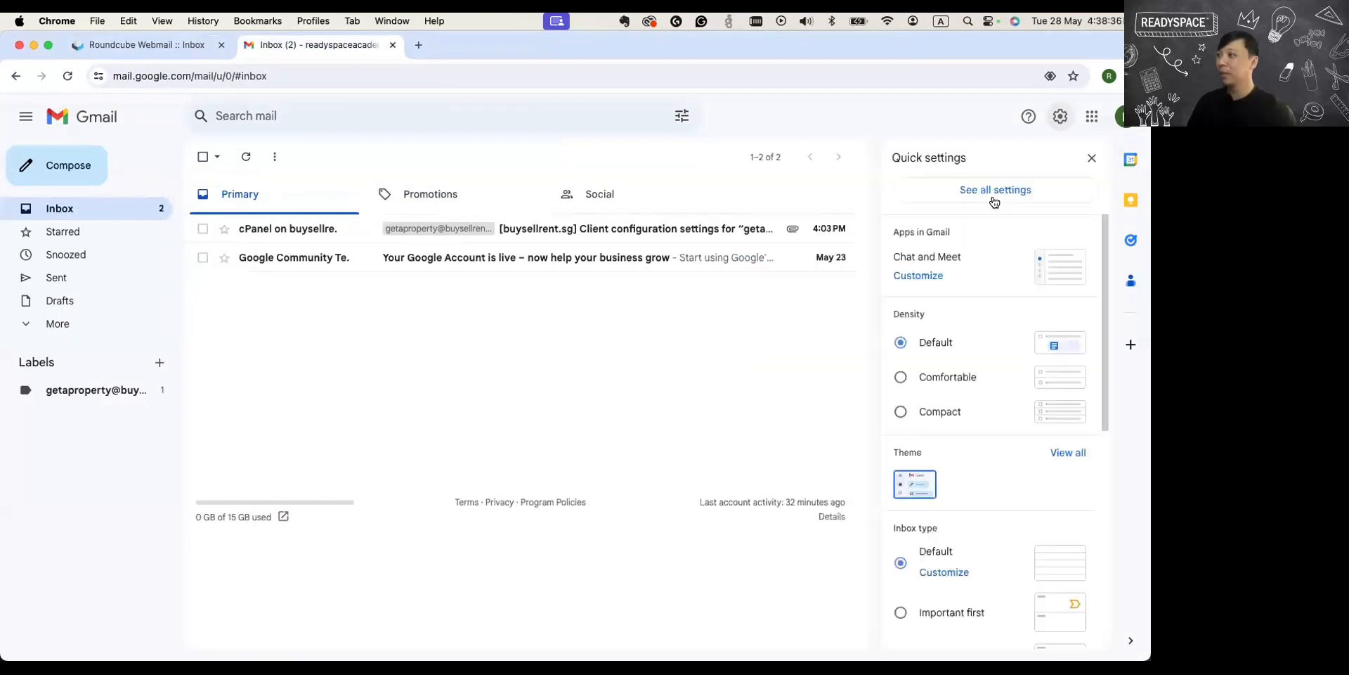
left_click(994, 200)
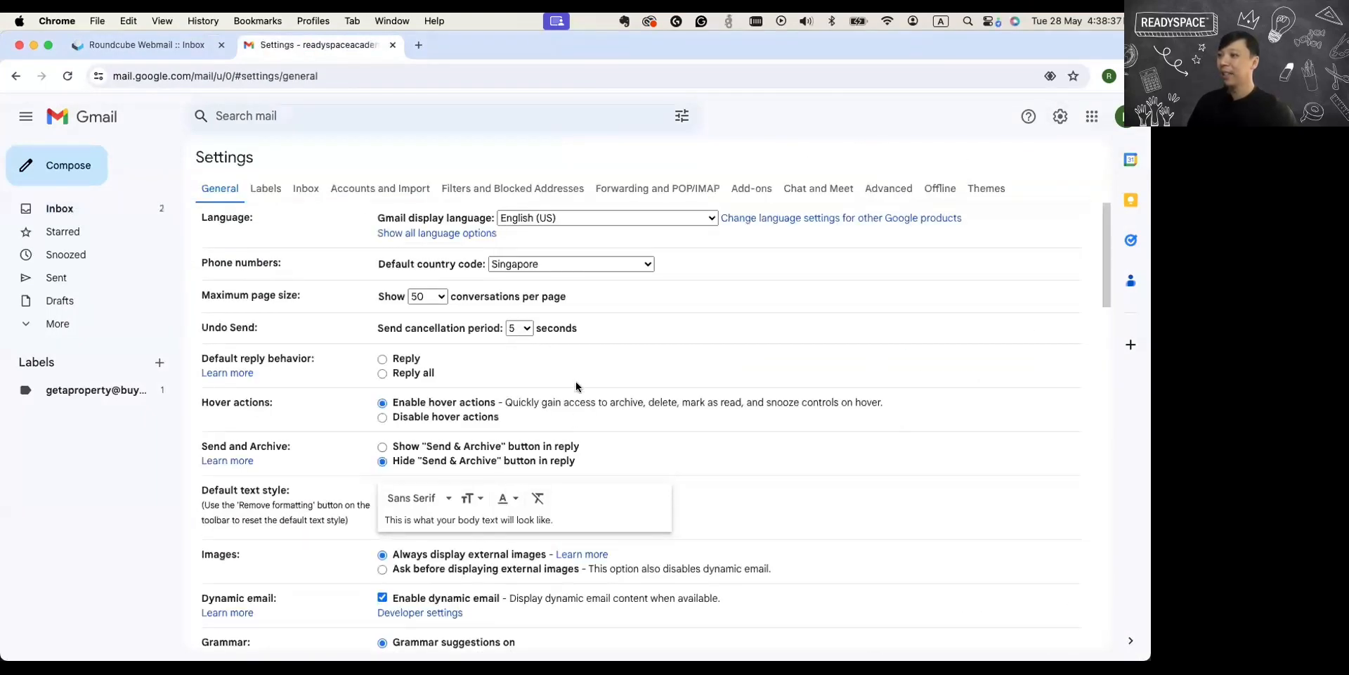
left_click(408, 190)
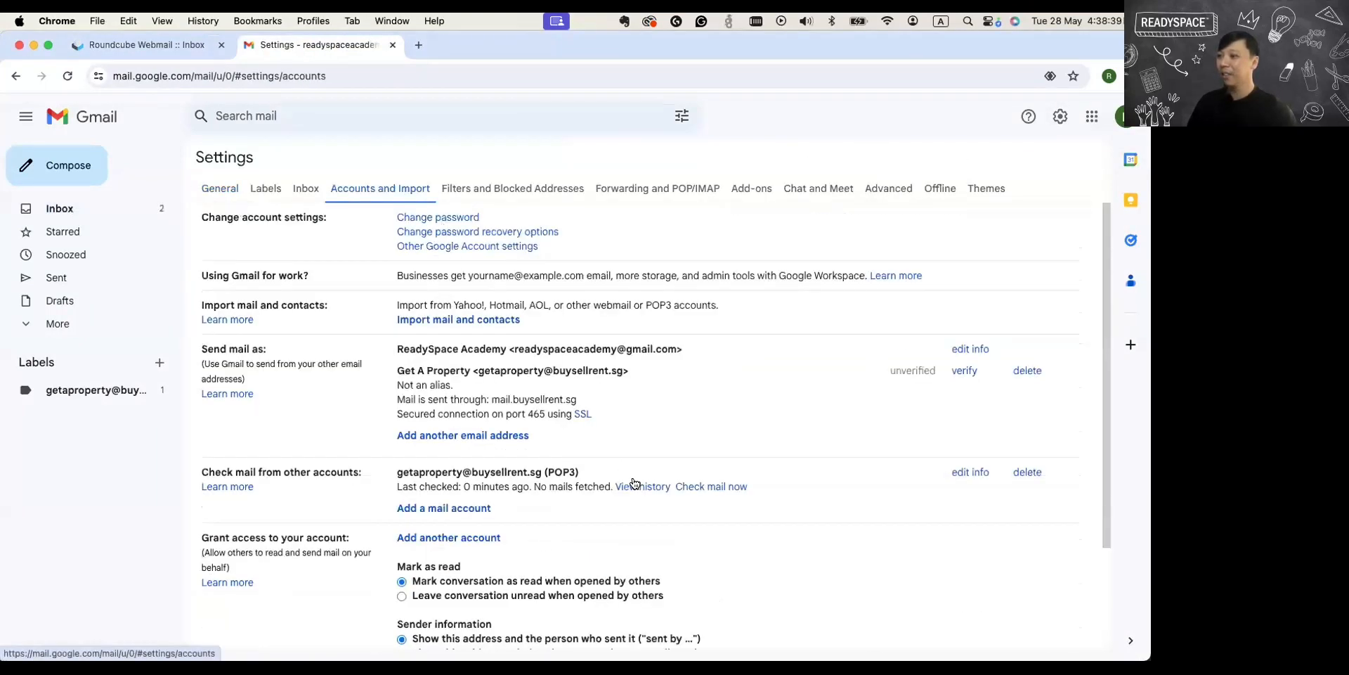
left_click(632, 487)
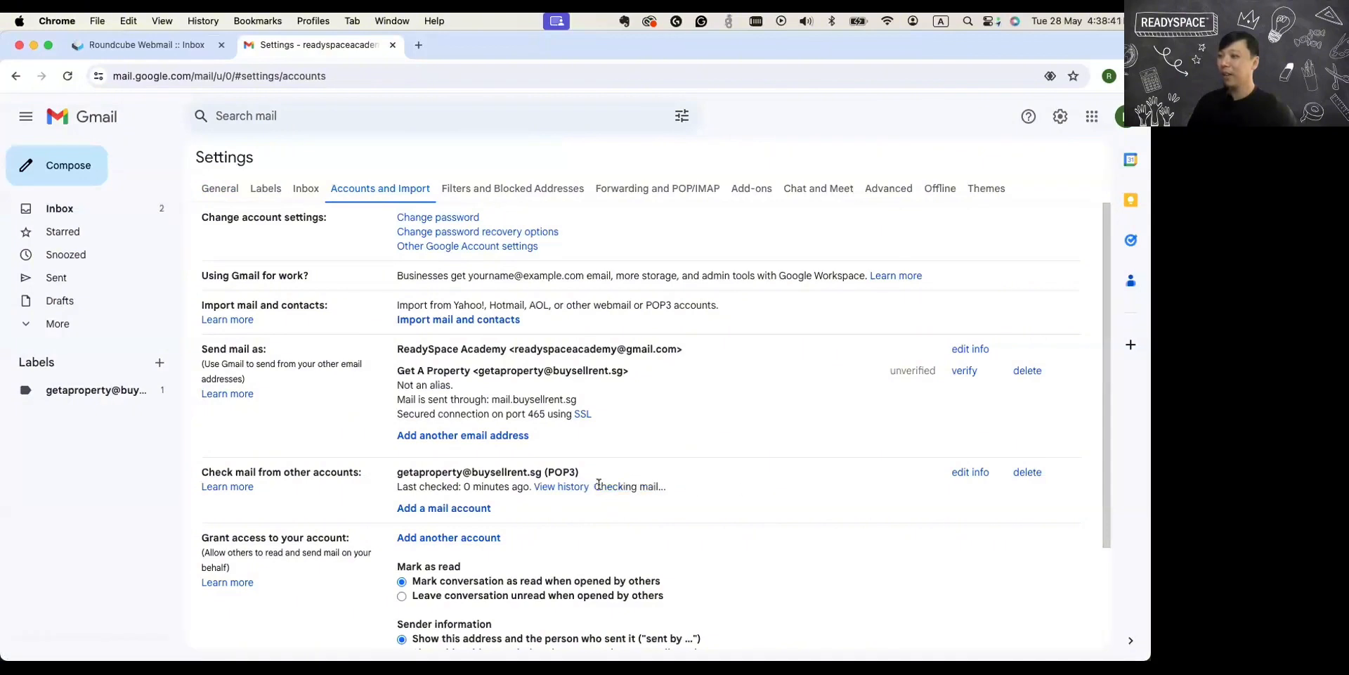
double_click(685, 486)
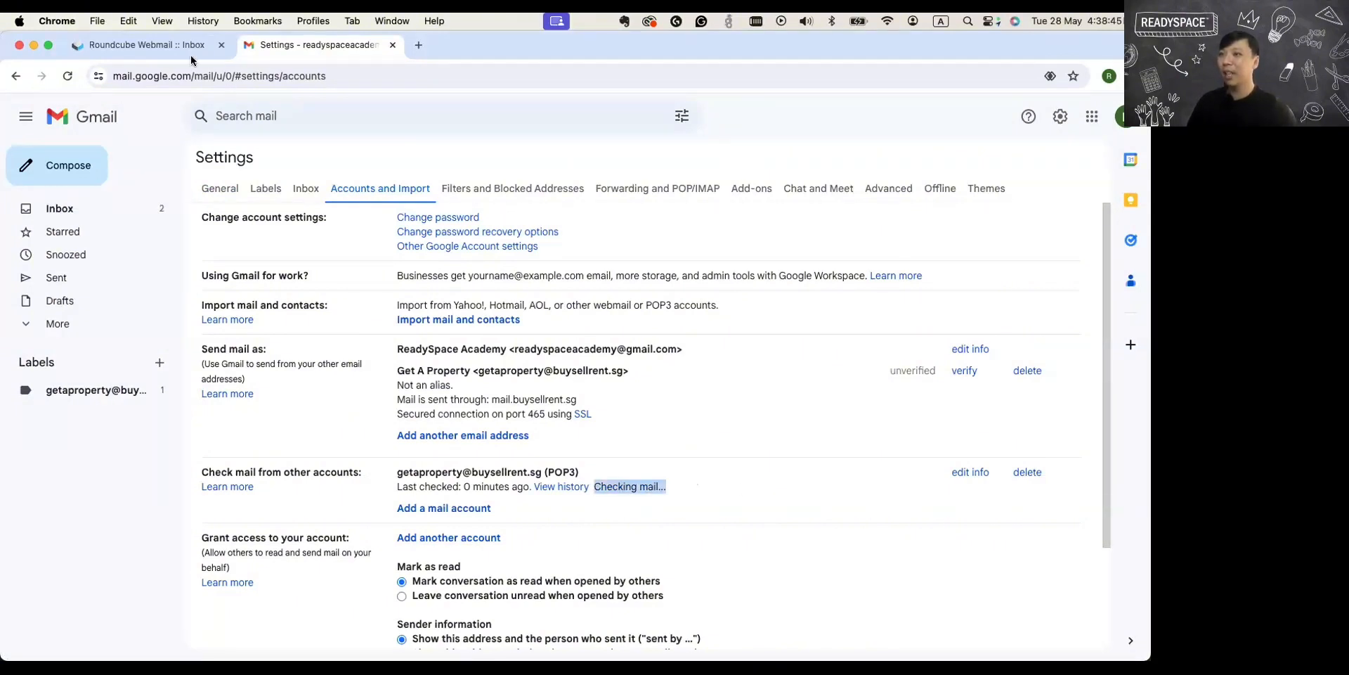
left_click(151, 45)
left_click(464, 116)
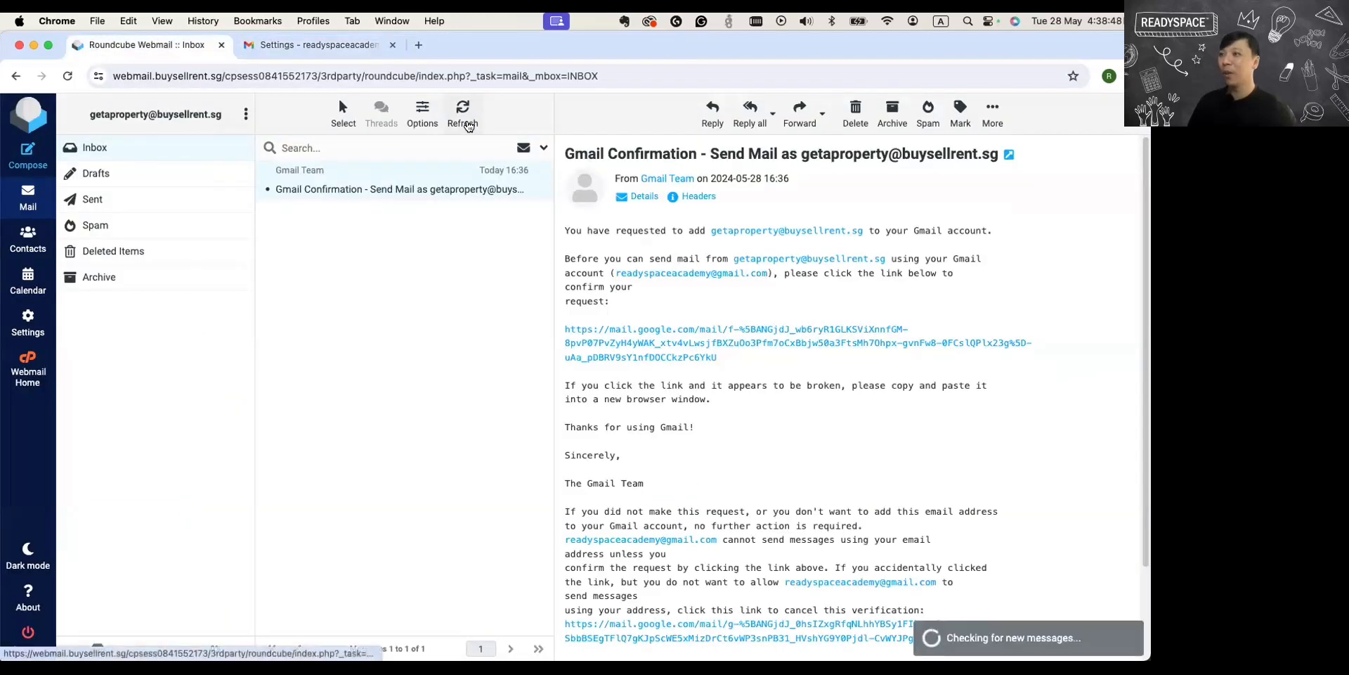
left_click(313, 45)
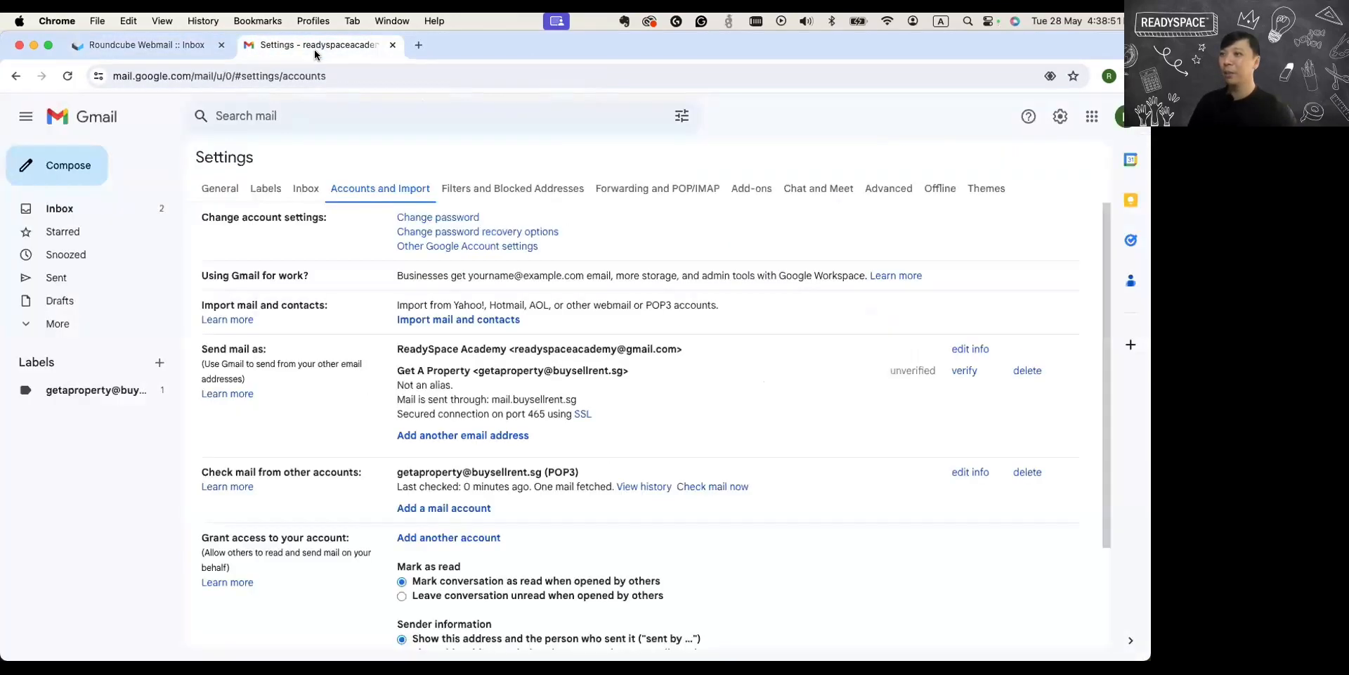
left_click(90, 207)
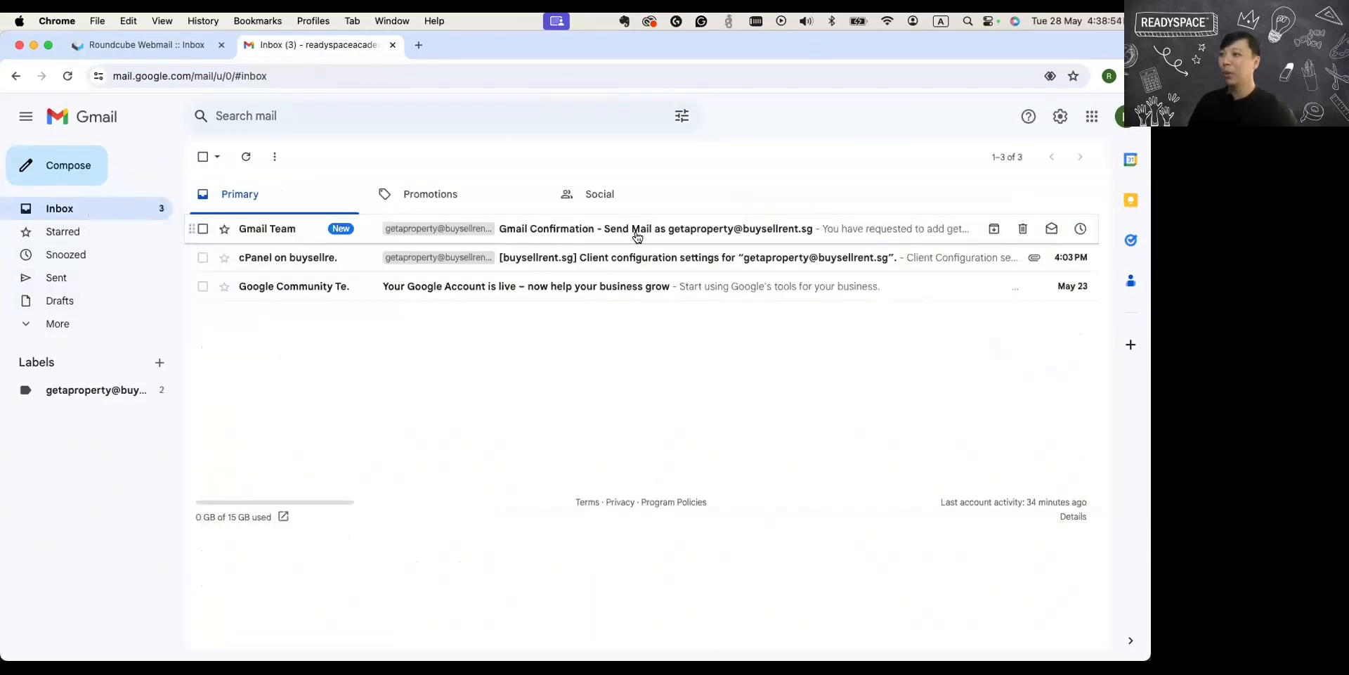
left_click(76, 398)
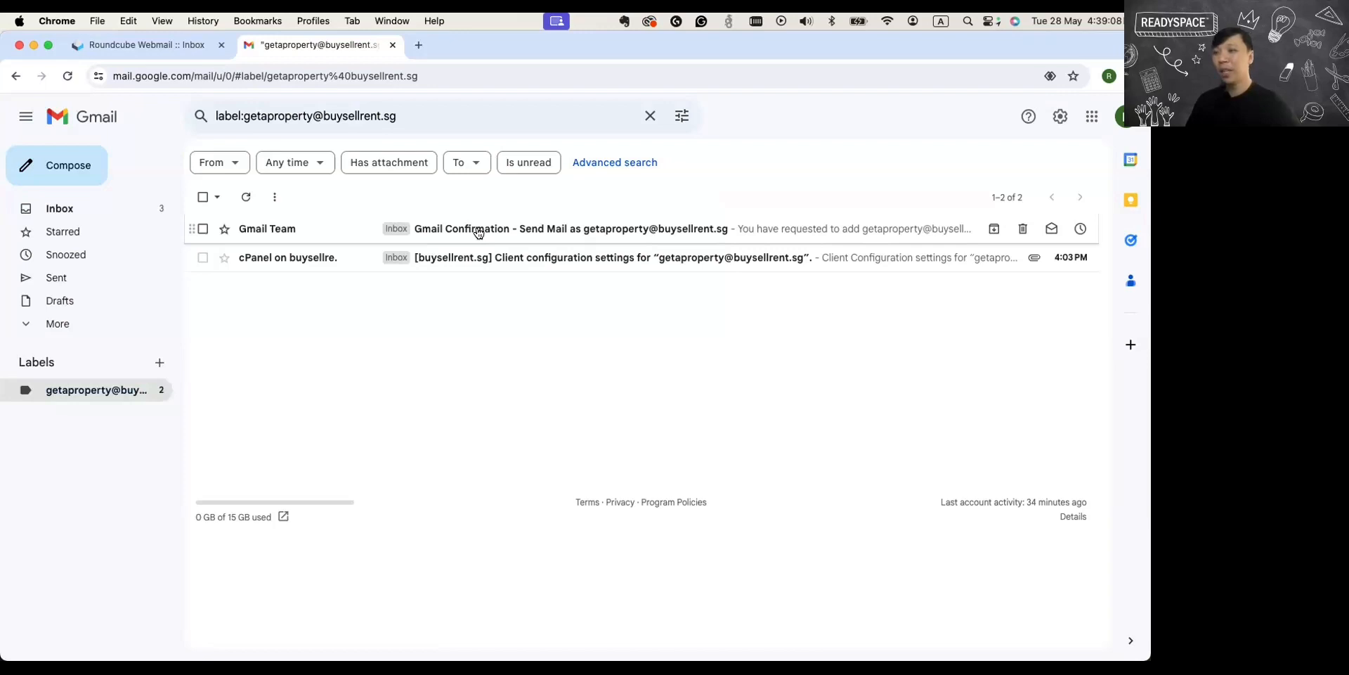
Open the Gmail Confirmation message under the Webspace account's label, follow its verification link and confirm sending mail as that address.
left_click(126, 44)
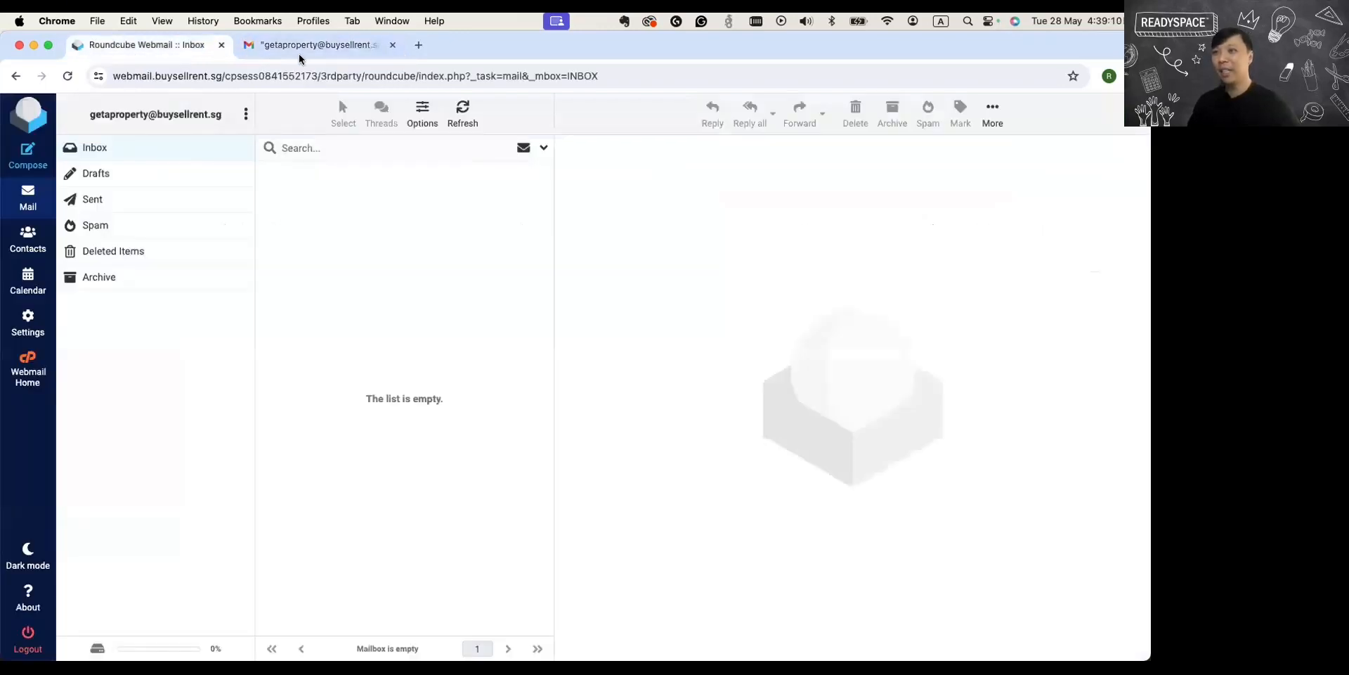
left_click(302, 51)
left_click(509, 233)
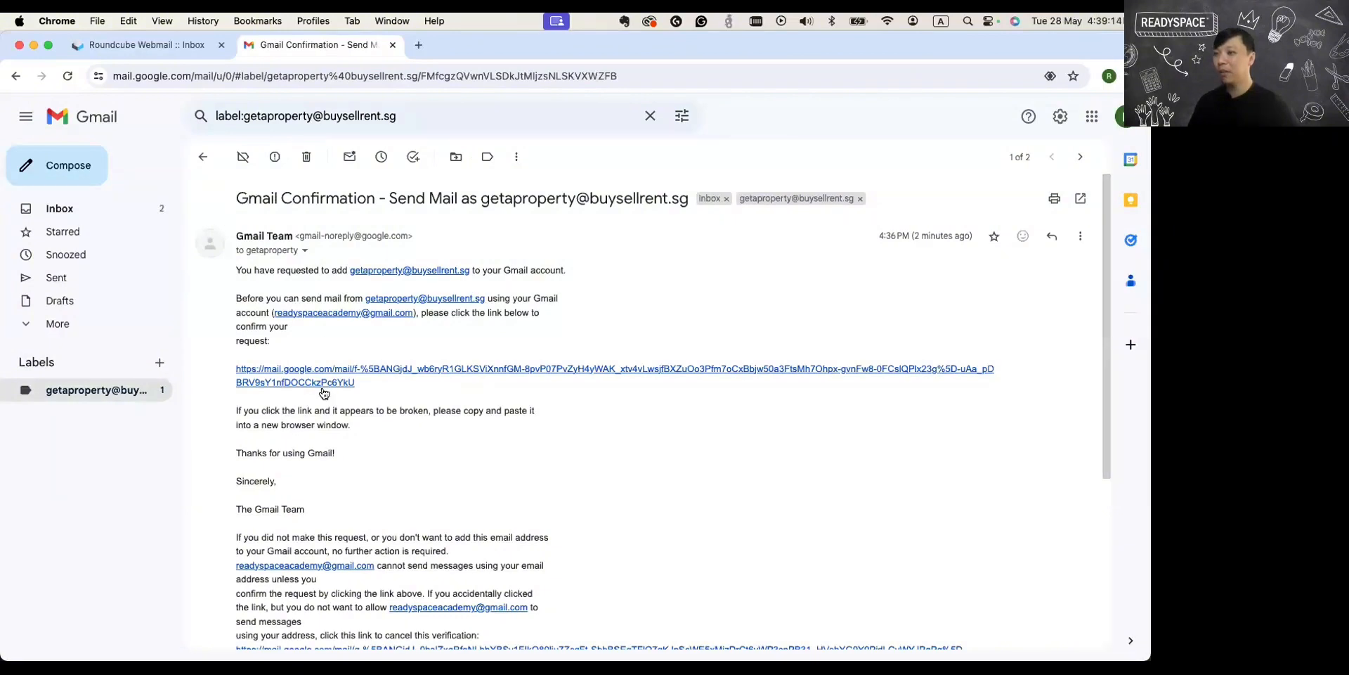
left_click(327, 379)
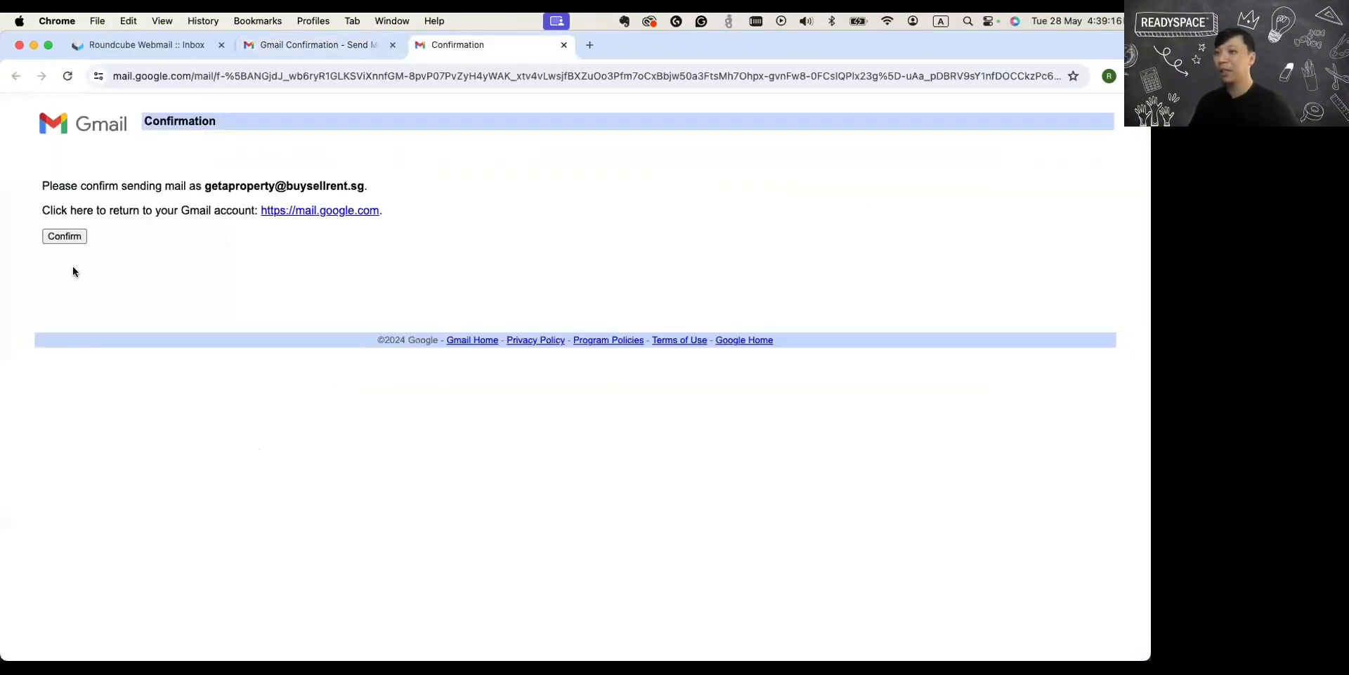
left_click_drag(42, 184, 373, 220)
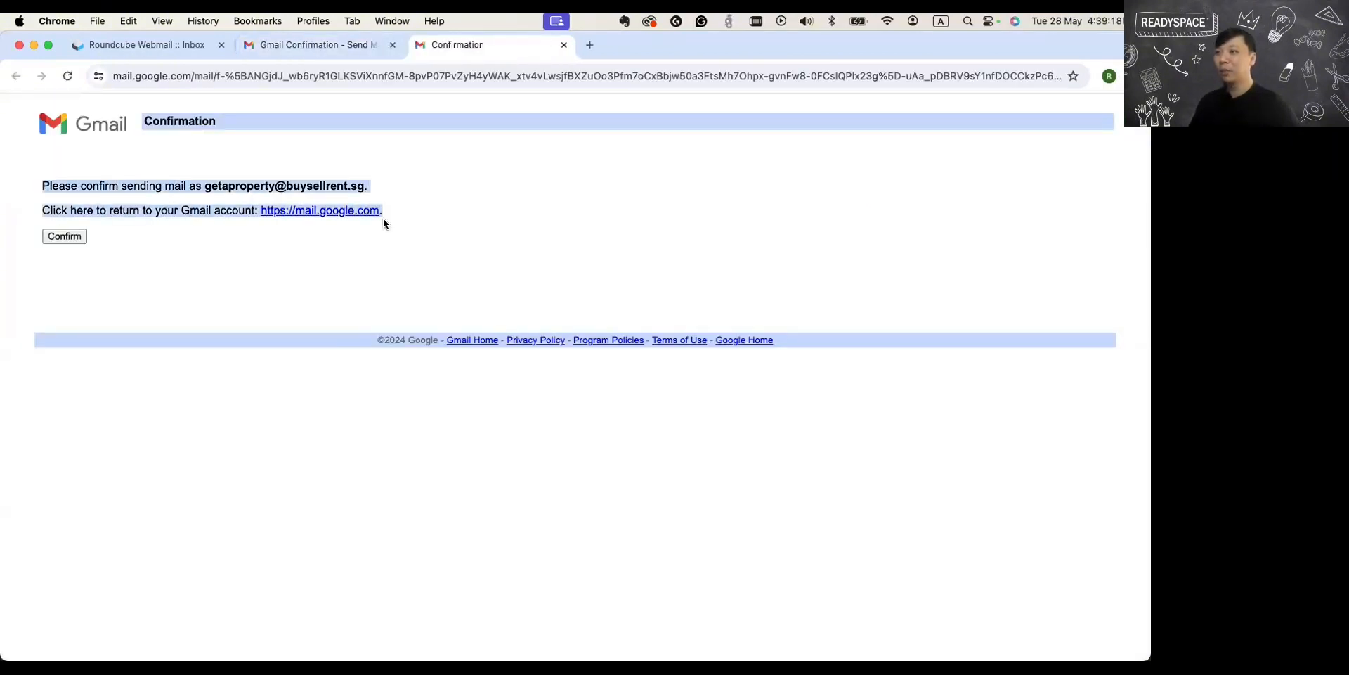
left_click(233, 256)
left_click(53, 237)
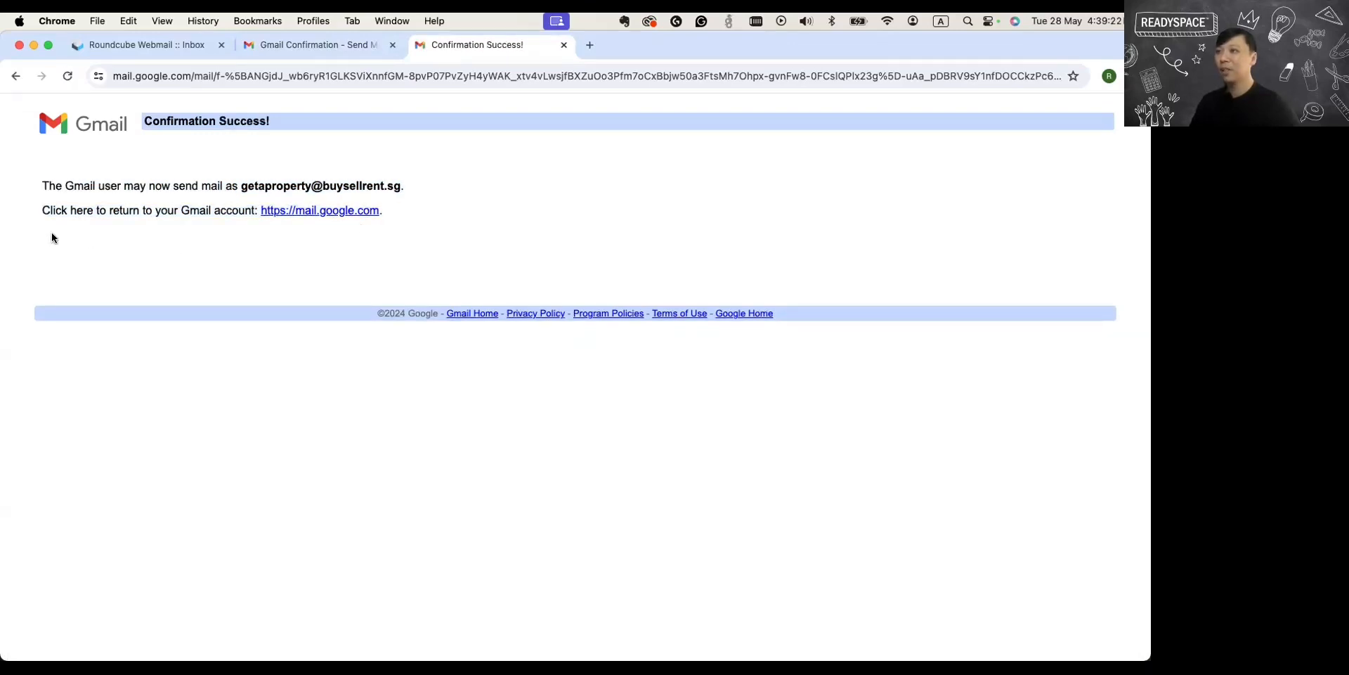
Return to the Gmail mailbox and open its Accounts and Import settings.
left_click(266, 46)
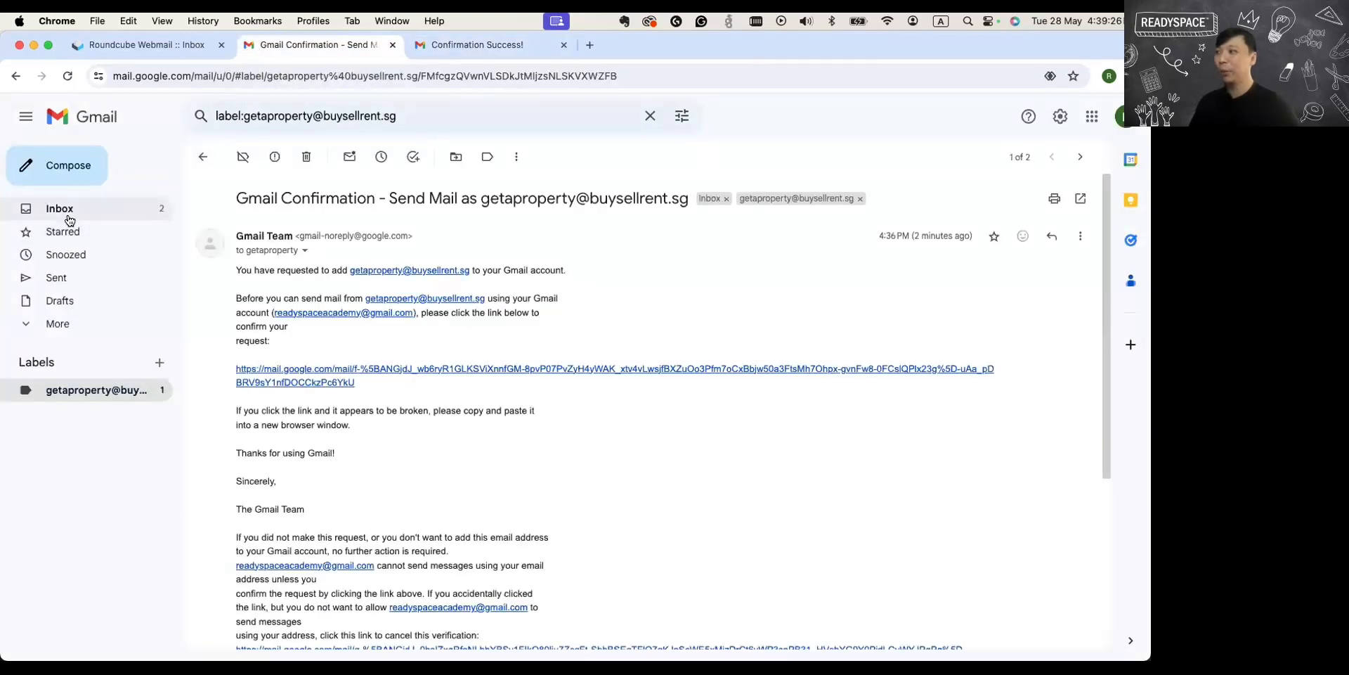
left_click(1058, 120)
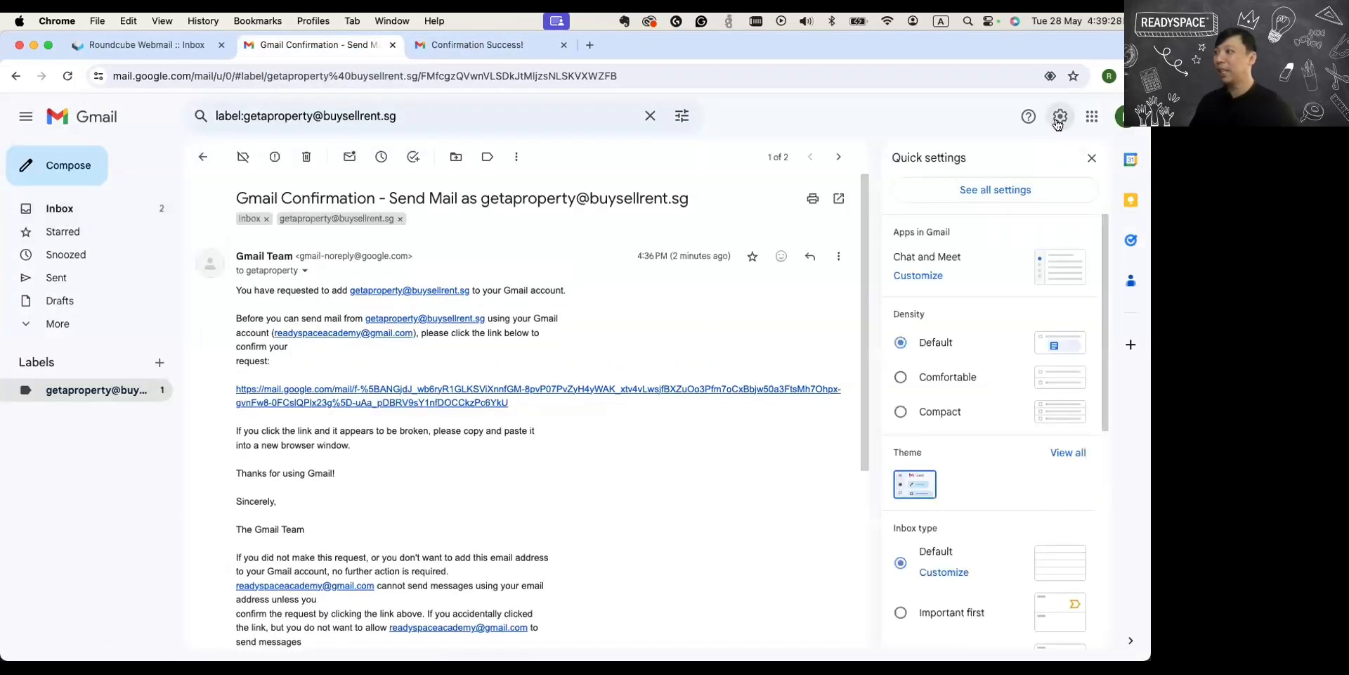
left_click(994, 200)
scroll(598, 380, "down", 2)
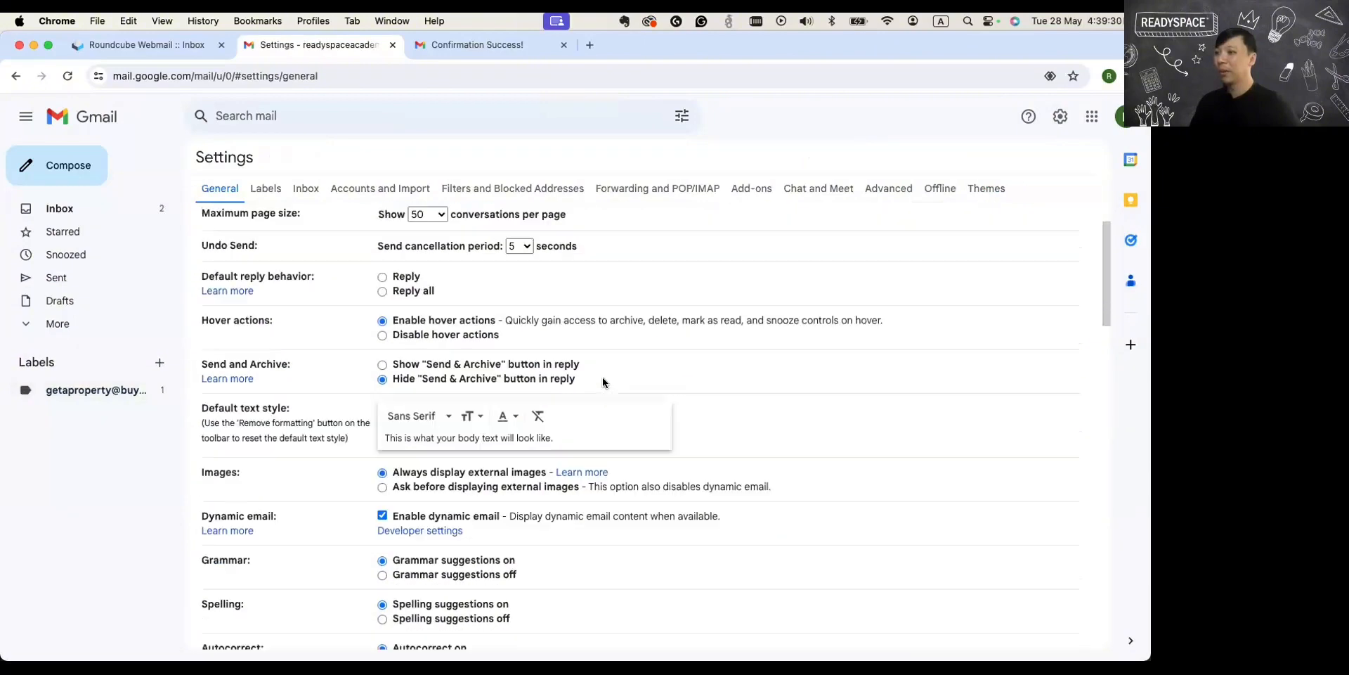
scroll(601, 377, "down", 1)
scroll(601, 376, "up", 3)
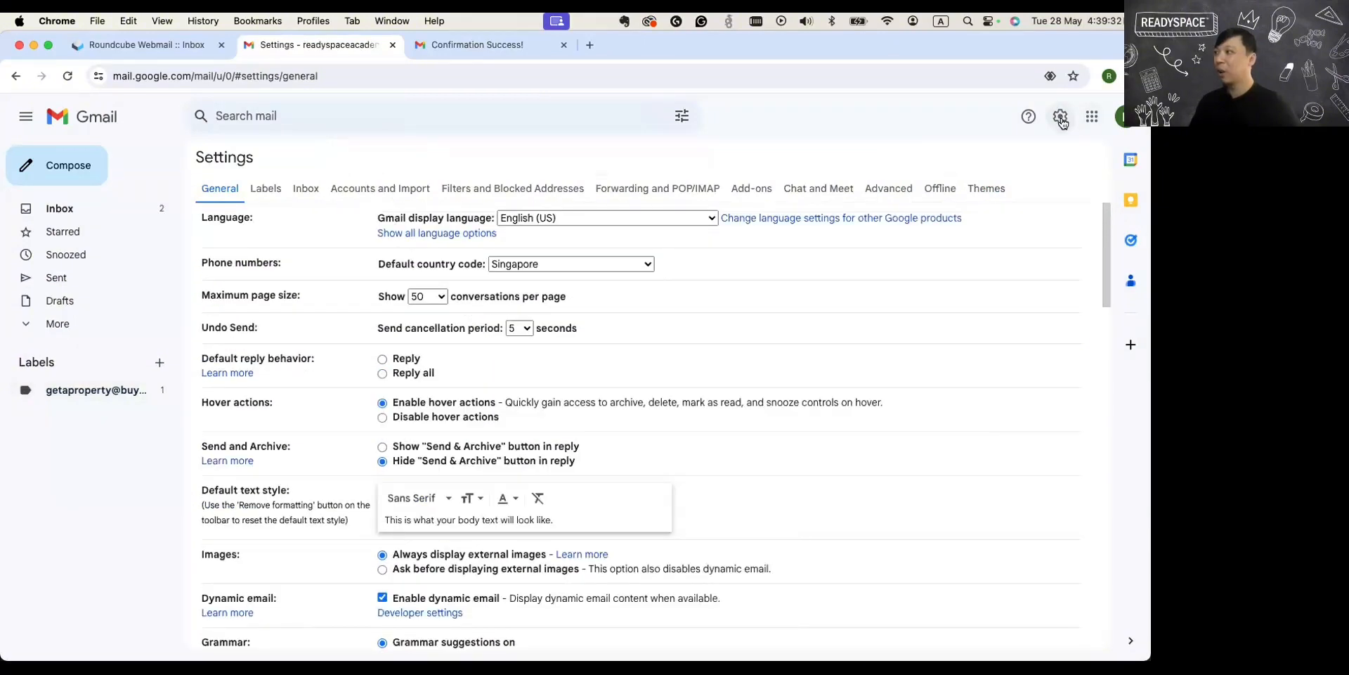
left_click(349, 191)
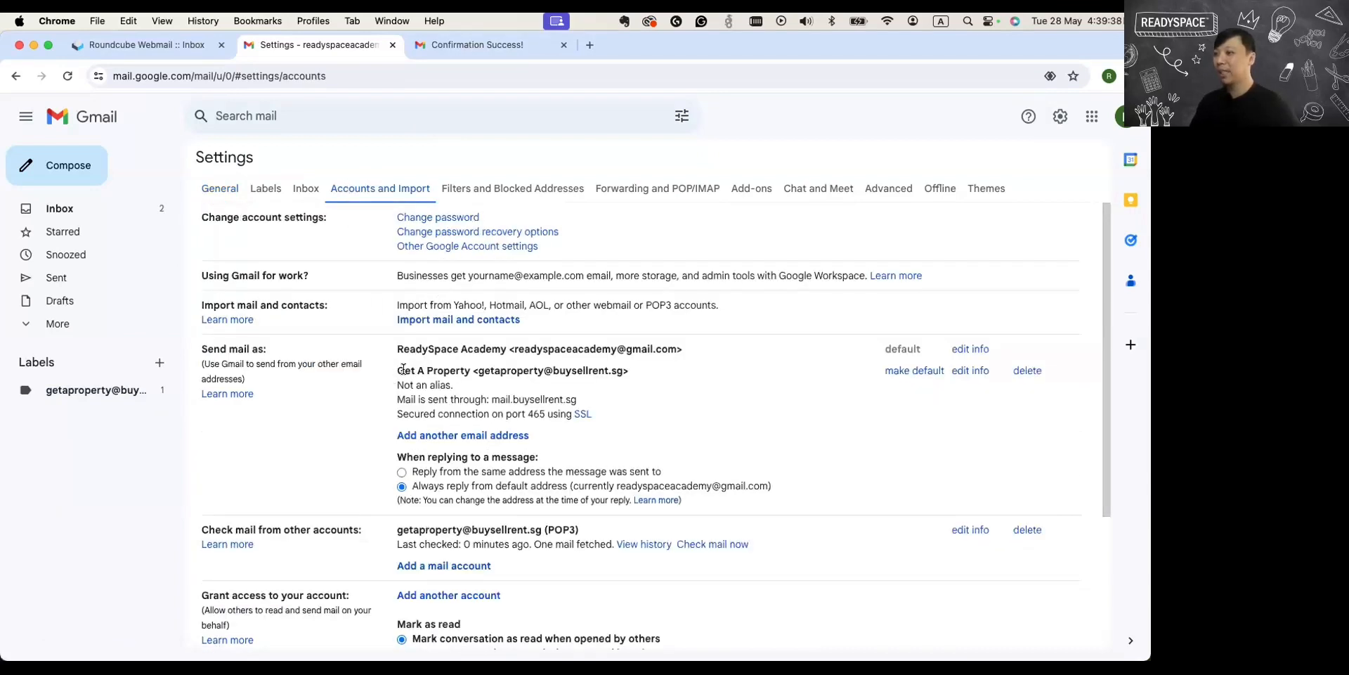
Review the Get A Property entry under Send mail as, including its SSL connection, and compare it with the default address.
left_click_drag(396, 368, 630, 368)
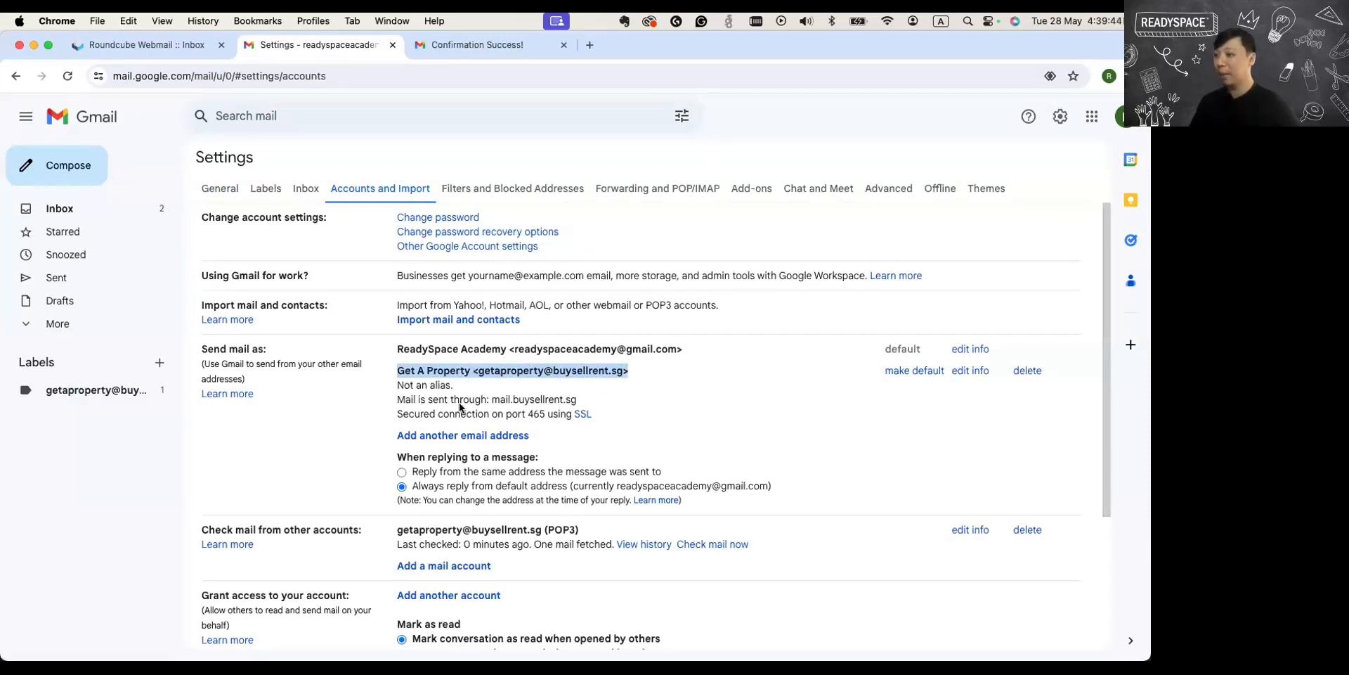
left_click_drag(399, 415, 587, 414)
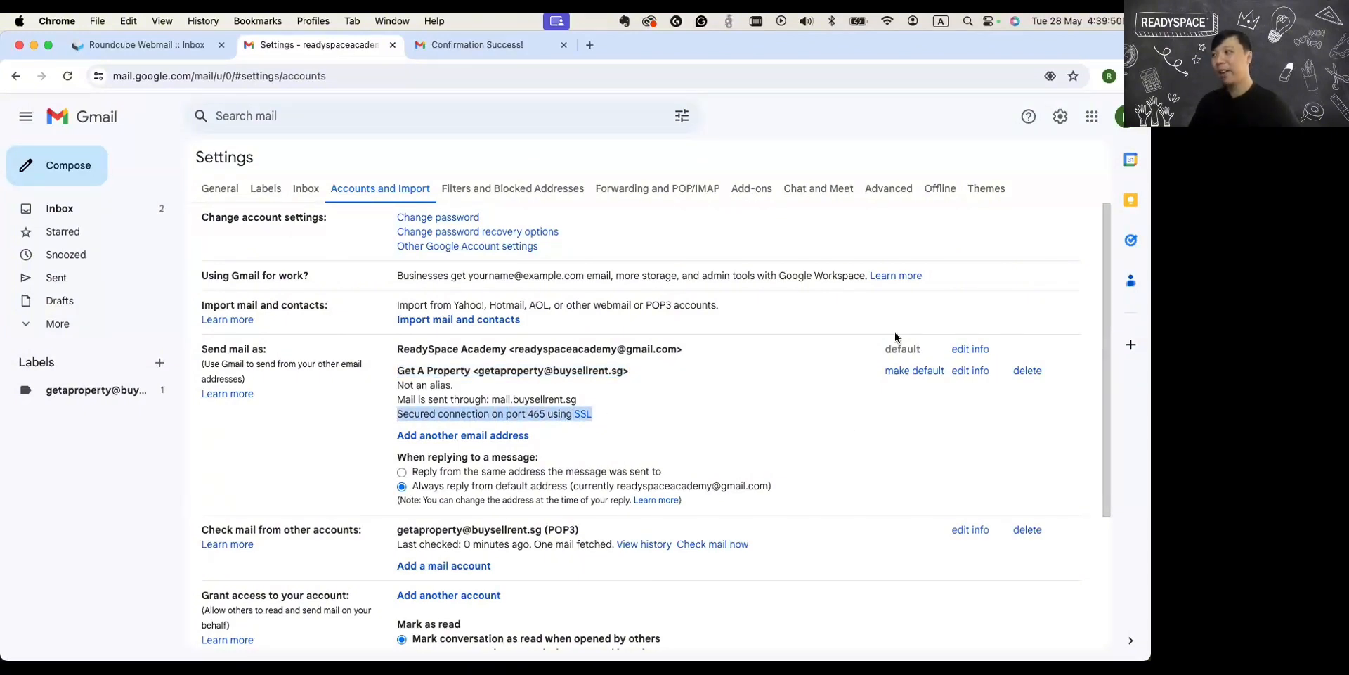
left_click_drag(676, 348, 614, 369)
left_click(510, 352)
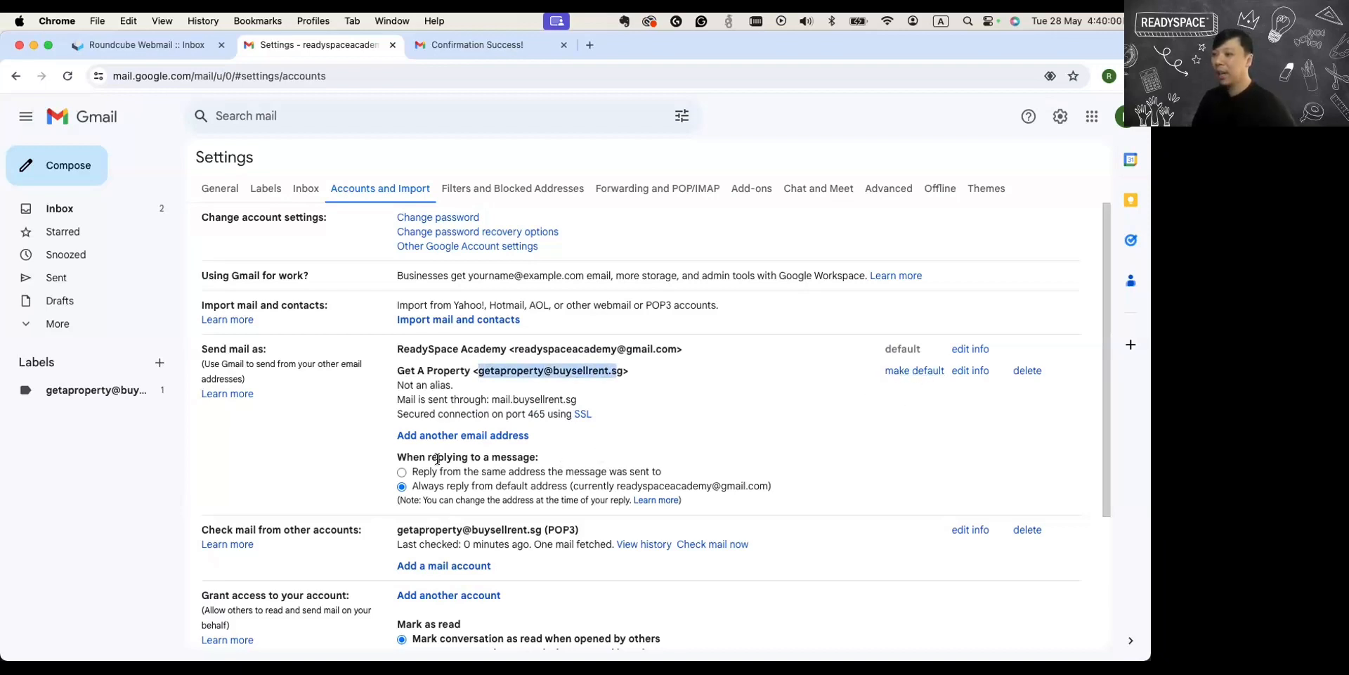
Review the two reply options and set replies to go from the same address the message was sent to.
left_click_drag(398, 457, 531, 459)
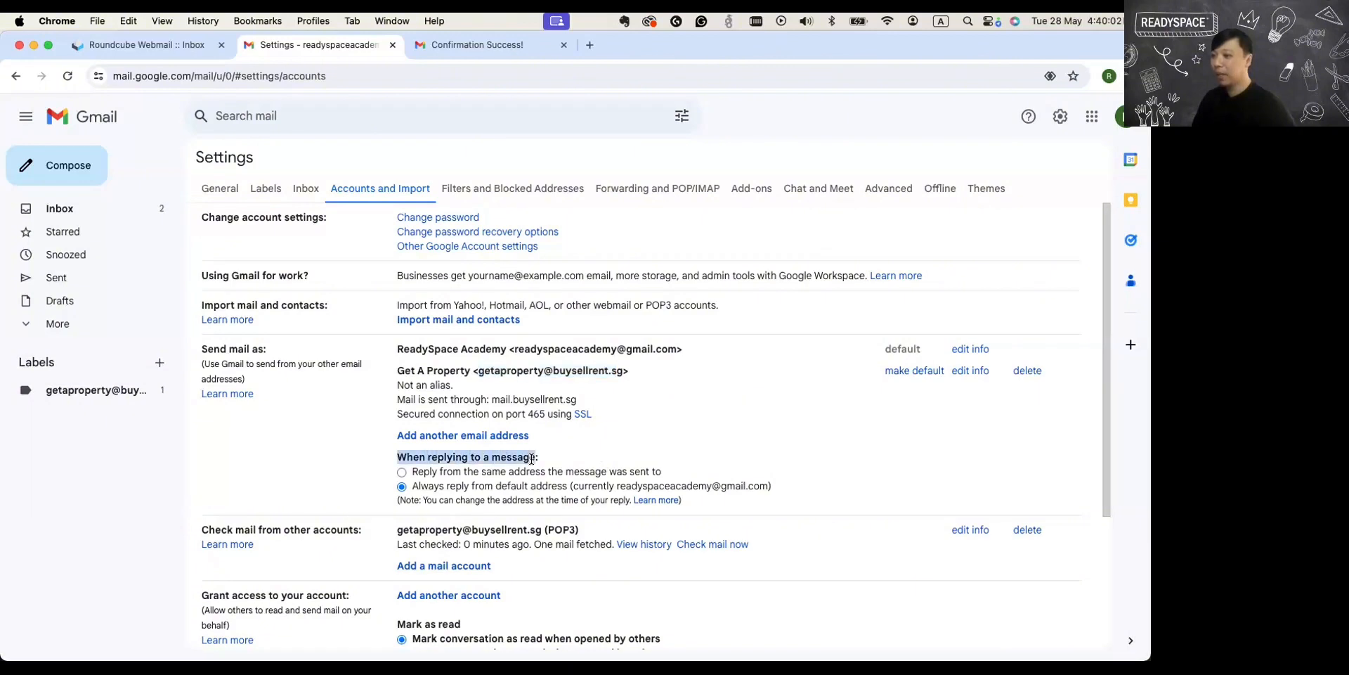
left_click_drag(414, 472, 656, 469)
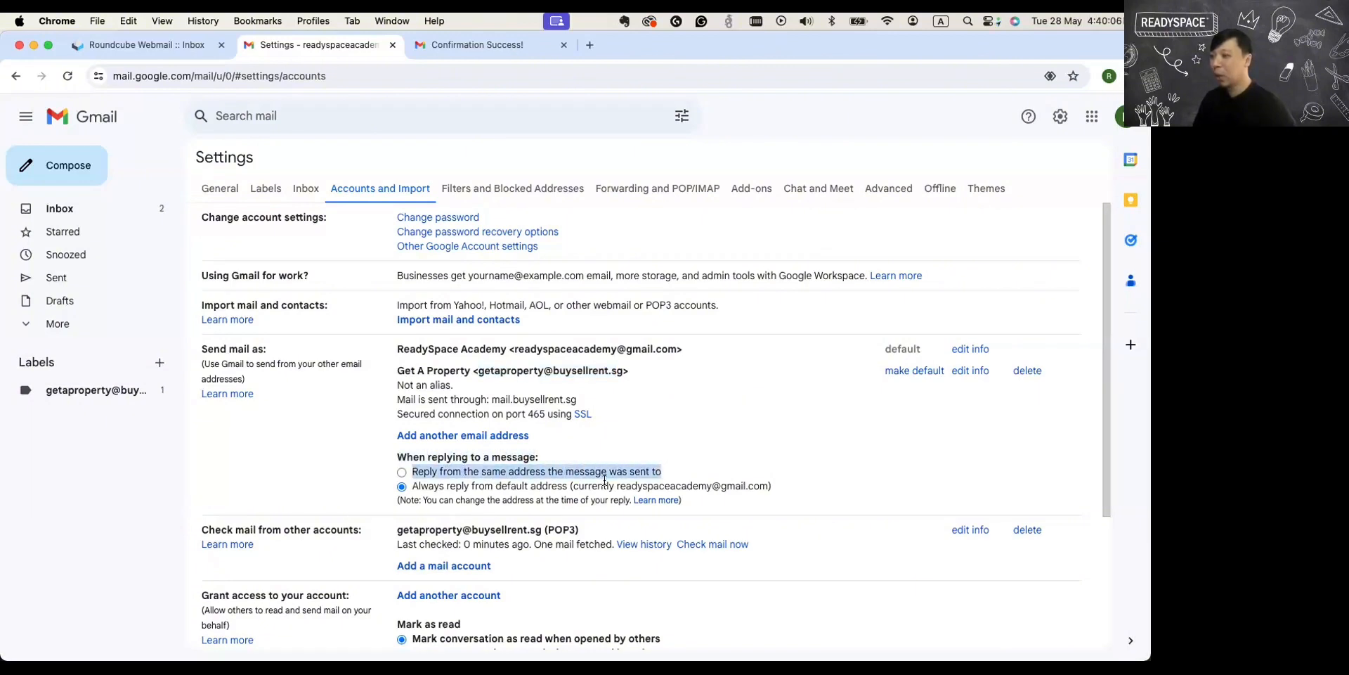
left_click_drag(414, 485, 565, 485)
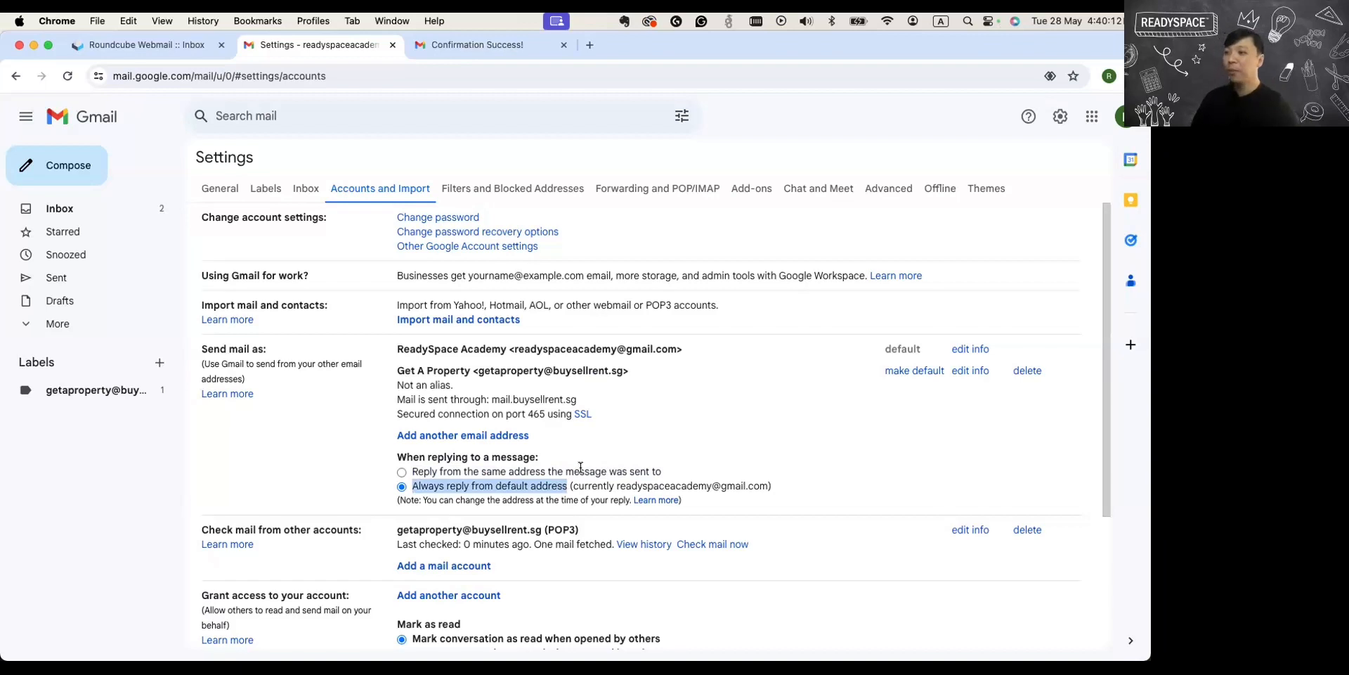
left_click(402, 472)
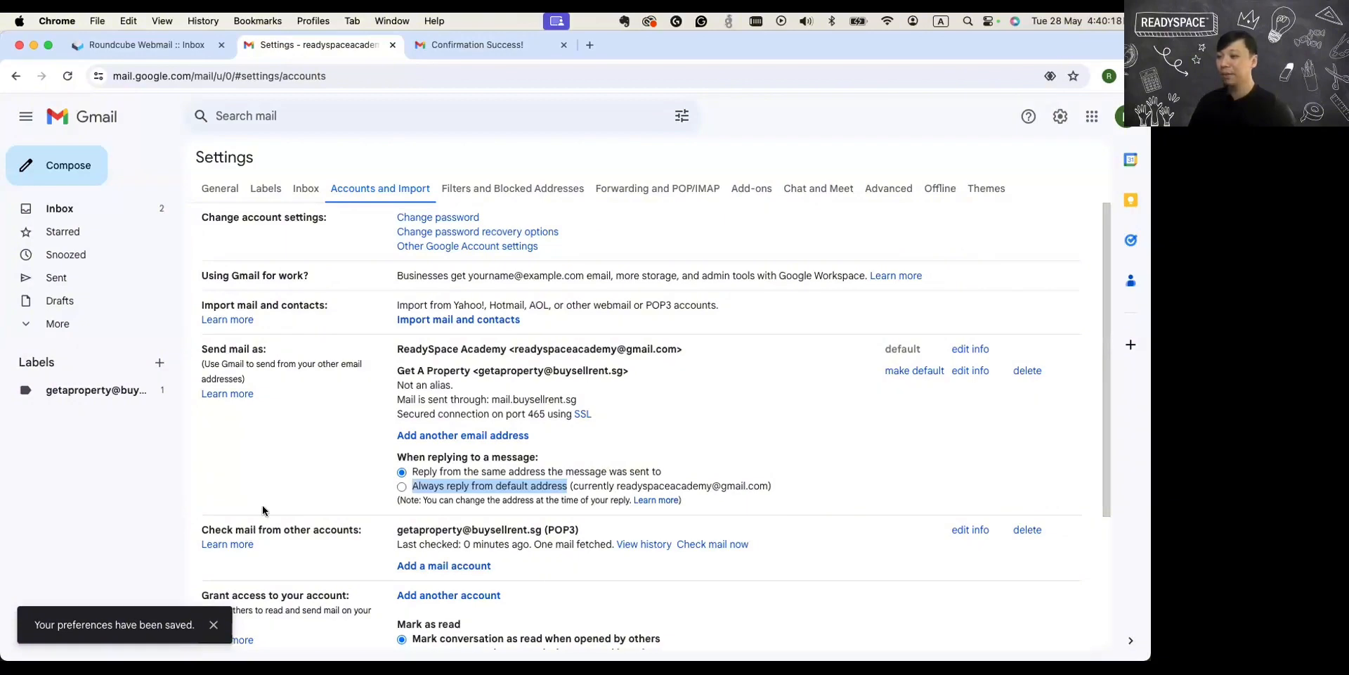
scroll(406, 497, "down", 3)
scroll(413, 493, "up", 3)
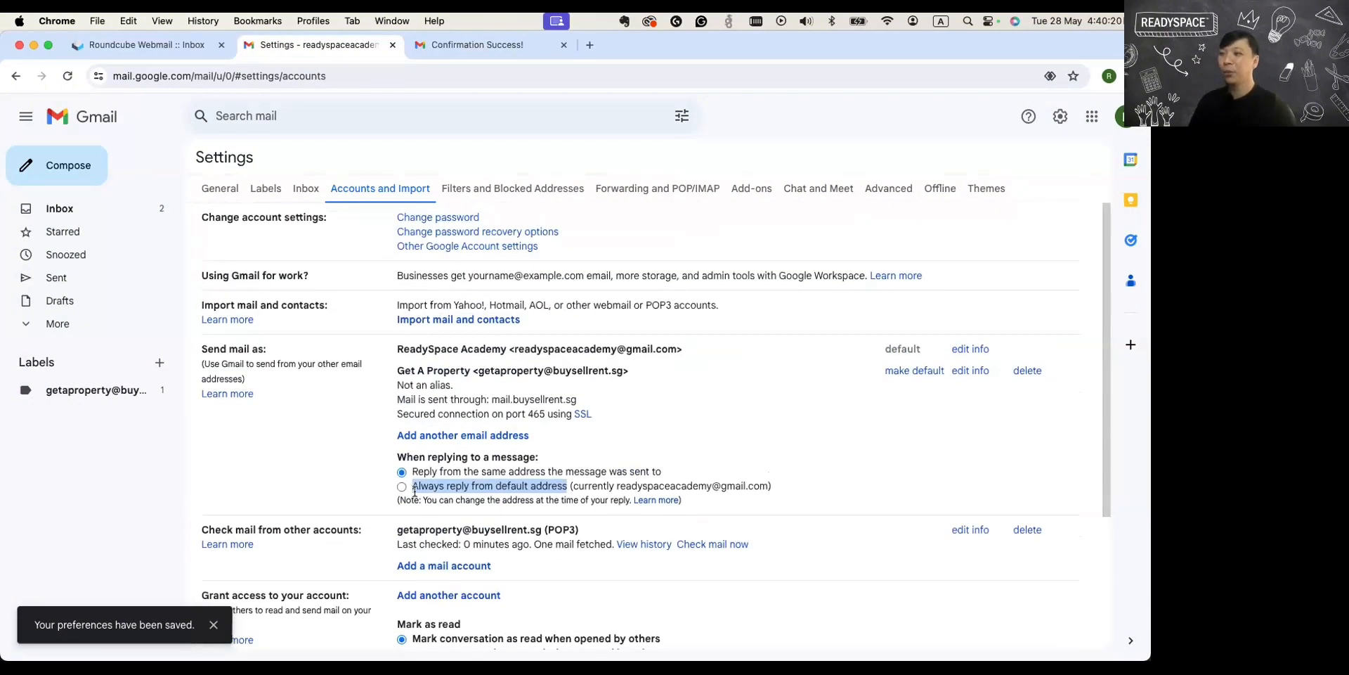
Start a new message from the inbox and choose the Get A Property address as the sender.
left_click(95, 208)
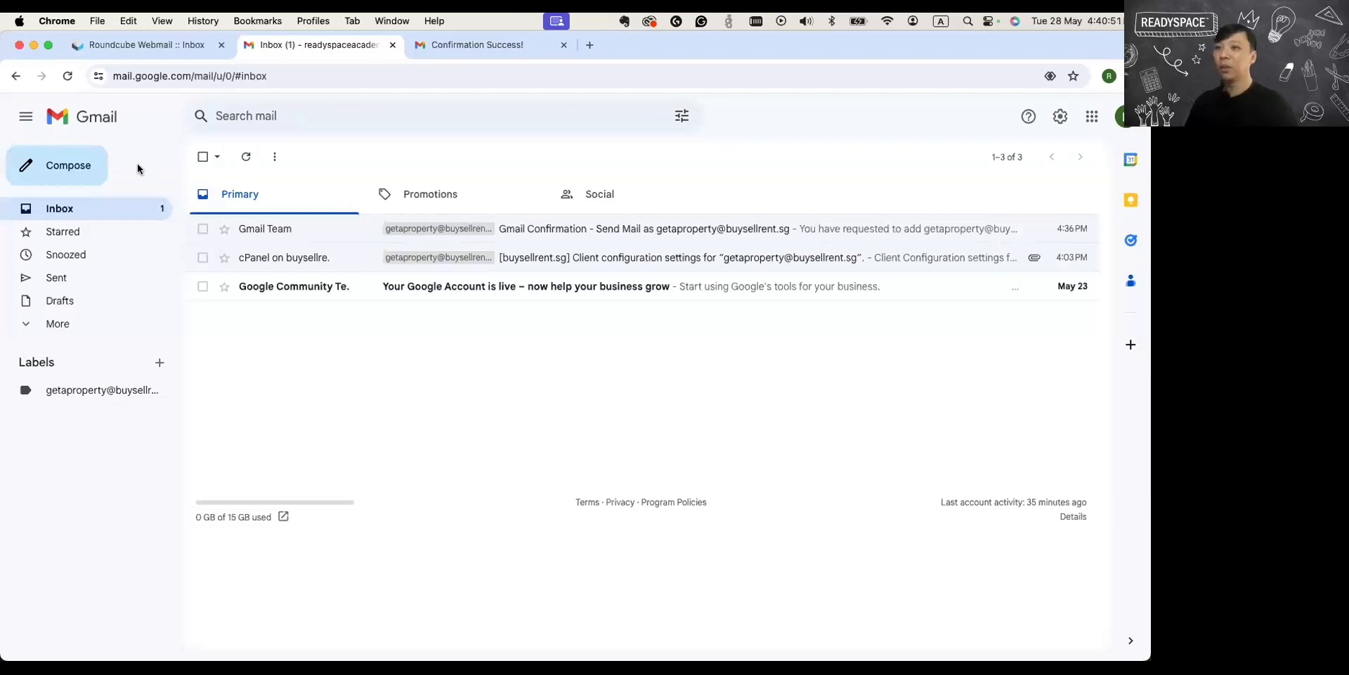
left_click(102, 174)
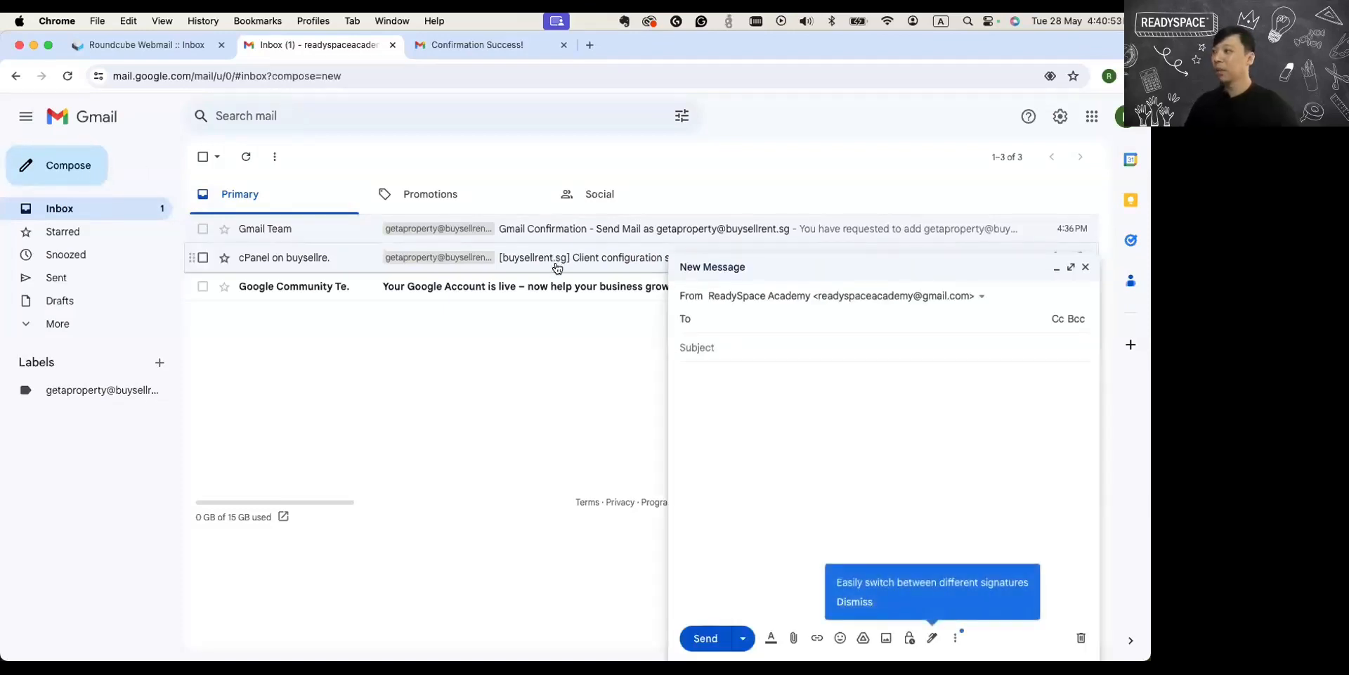
left_click(960, 302)
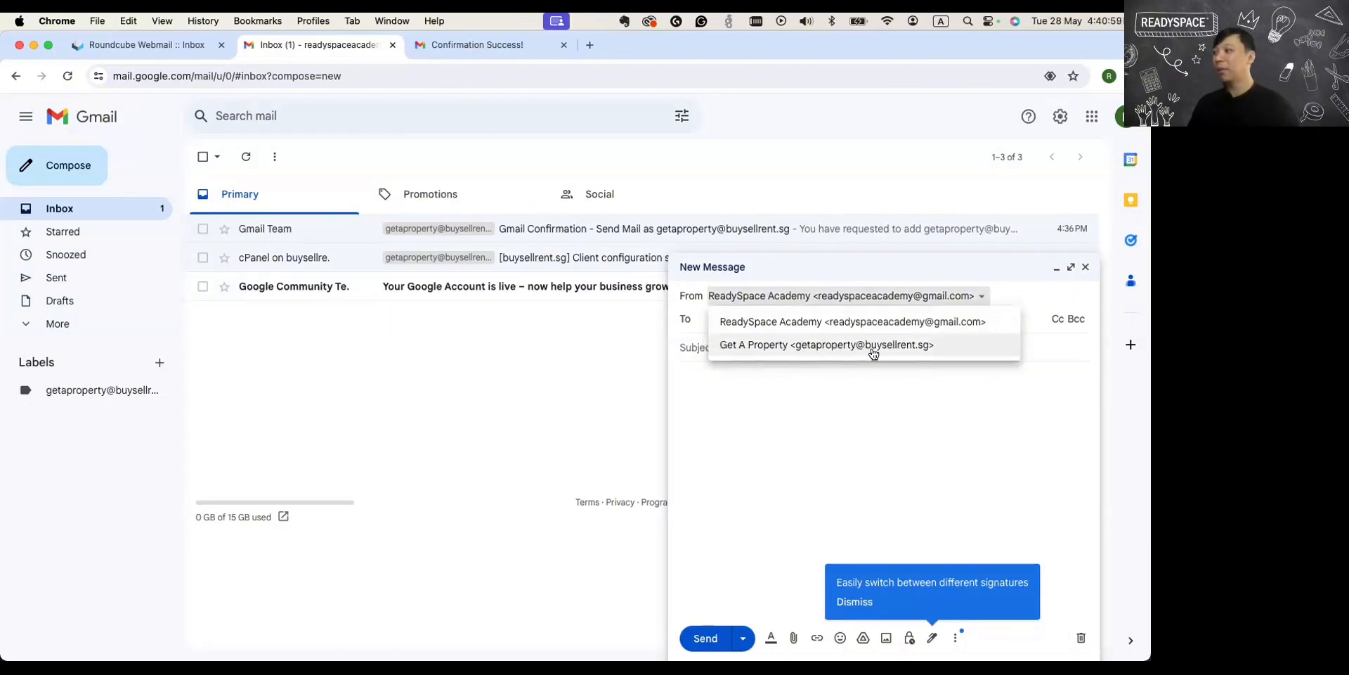
left_click(905, 350)
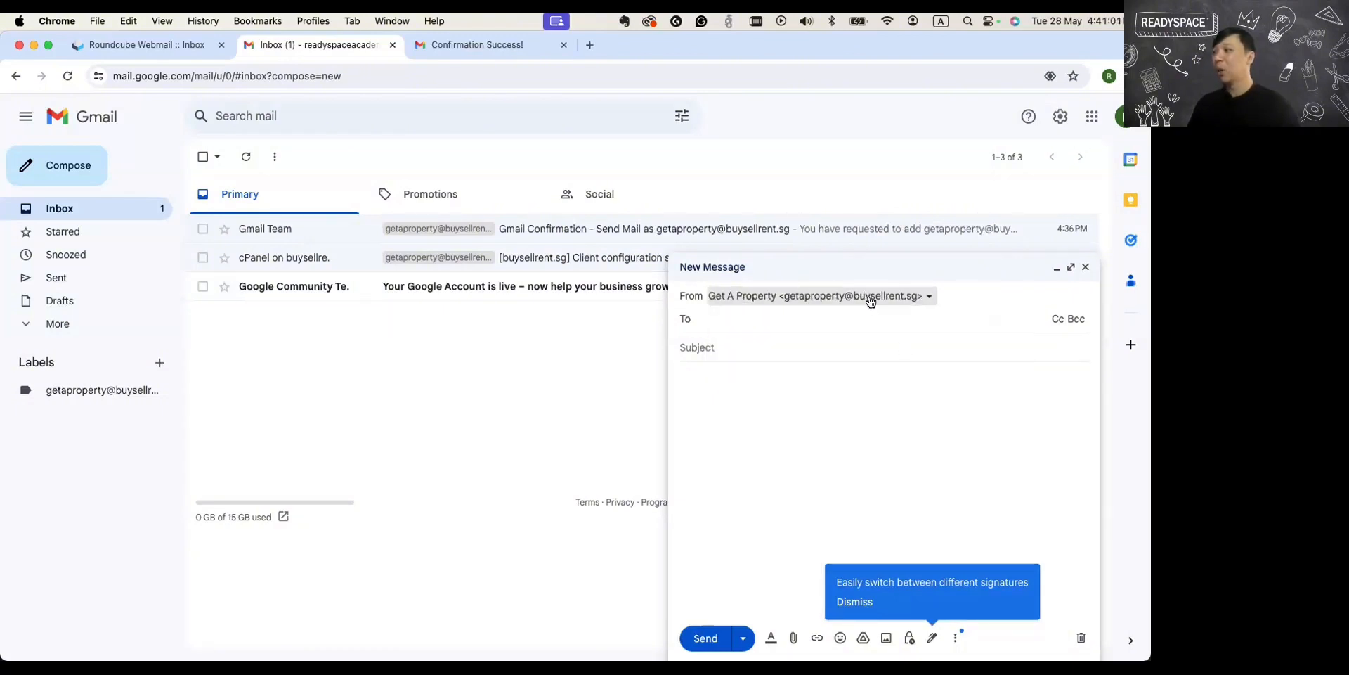
left_click(873, 298)
left_click(873, 322)
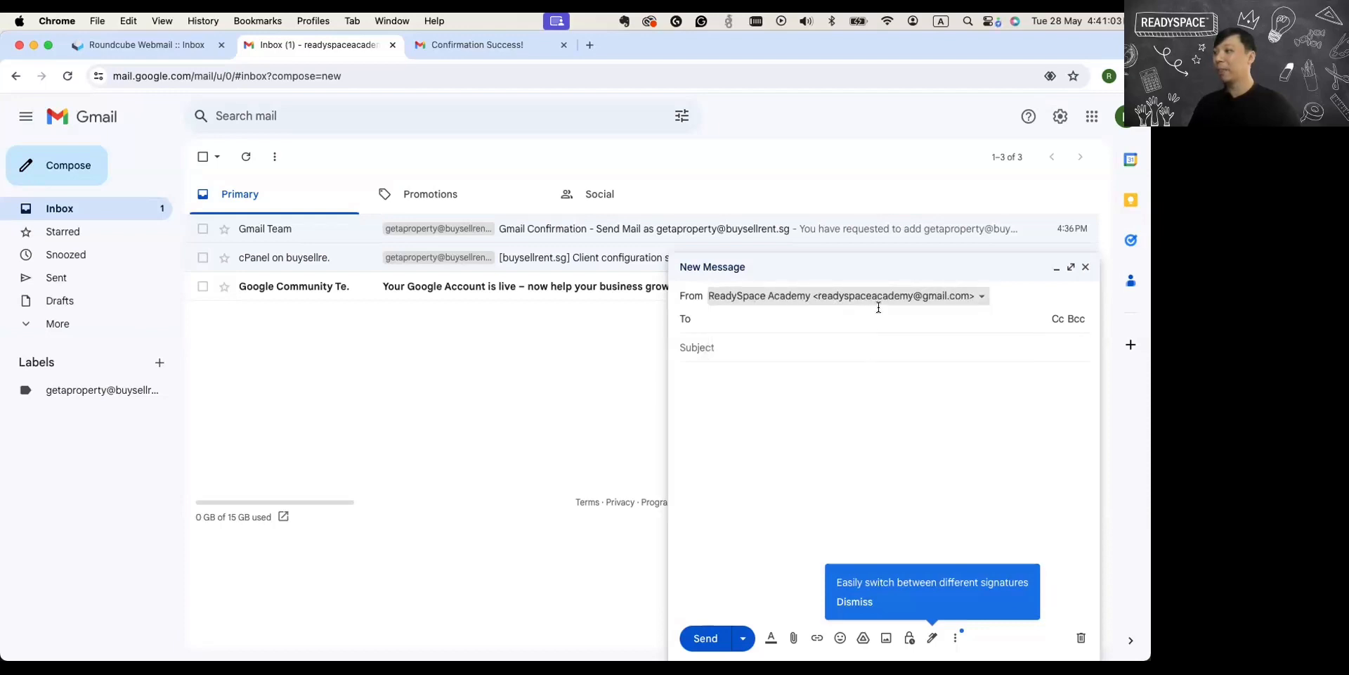
left_click(917, 298)
left_click(904, 348)
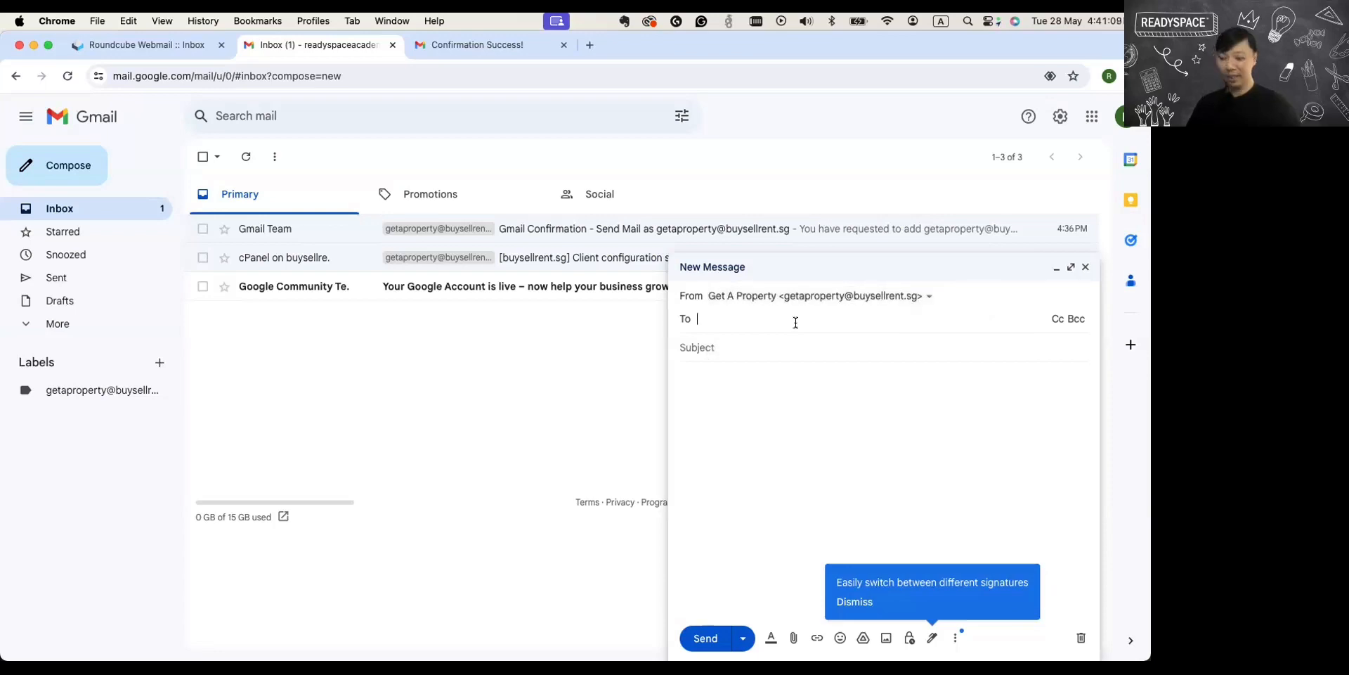
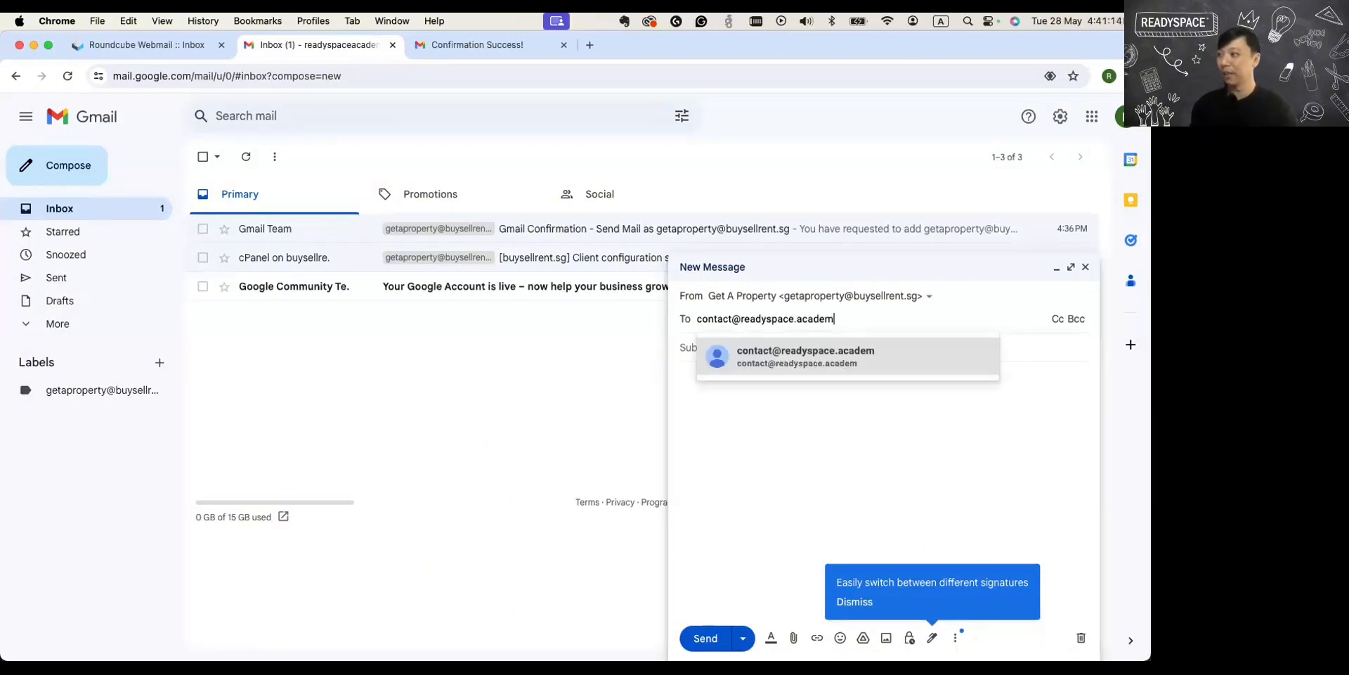
Enter the recipient's email address in the new message.
key("Tab")
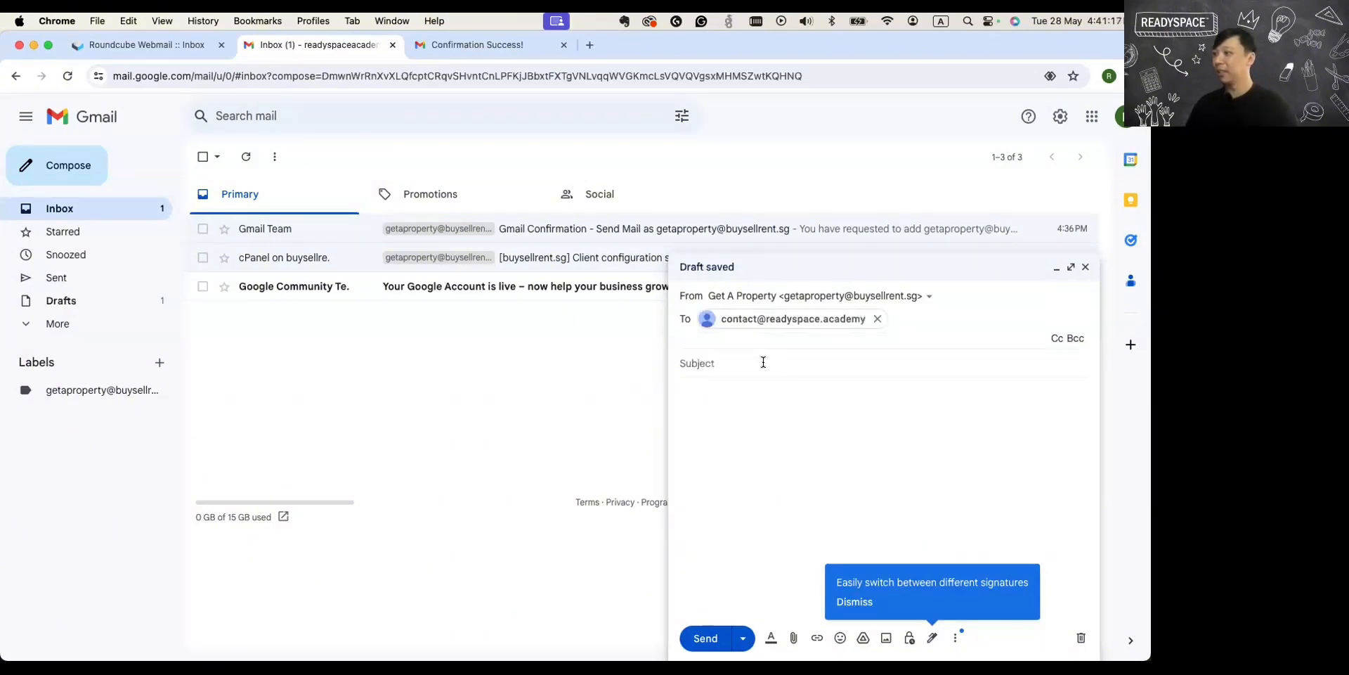
Enter the subject "Congratulate on setting up an email account in Gmail".
type("Congratulat")
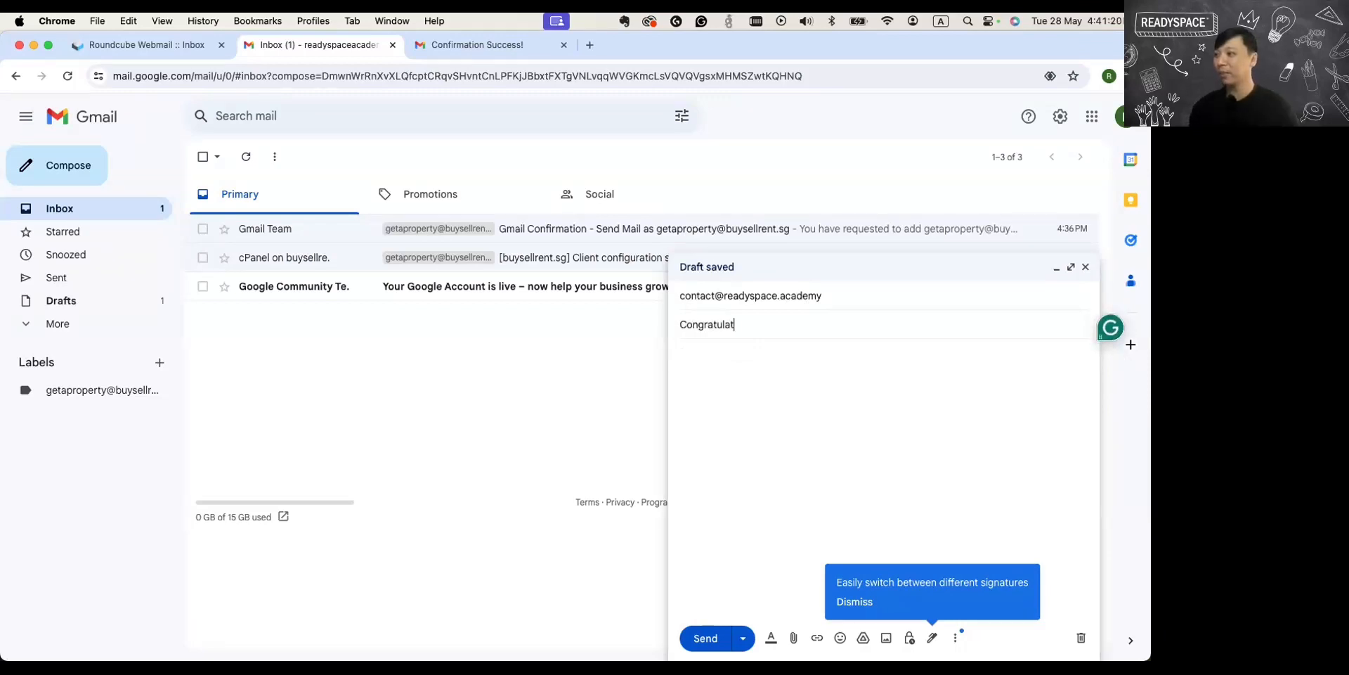
type("e on setting")
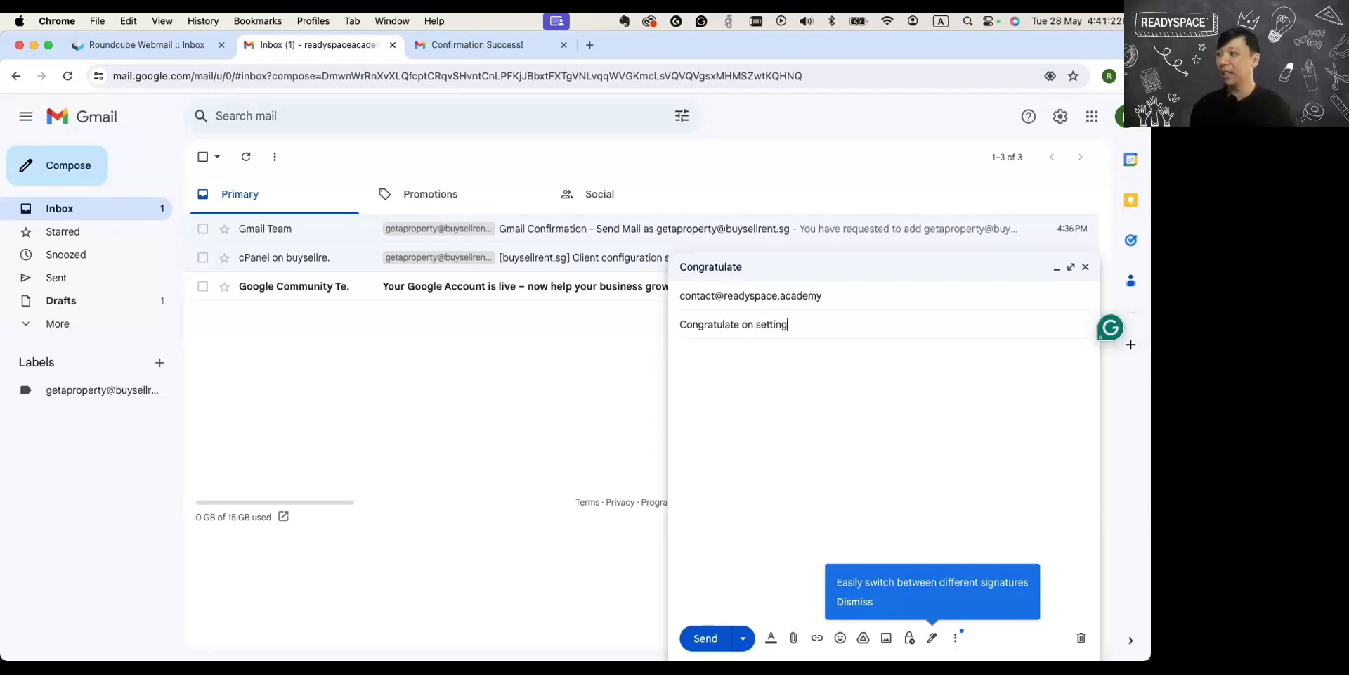
type(" up an a")
type("mail account in gmai")
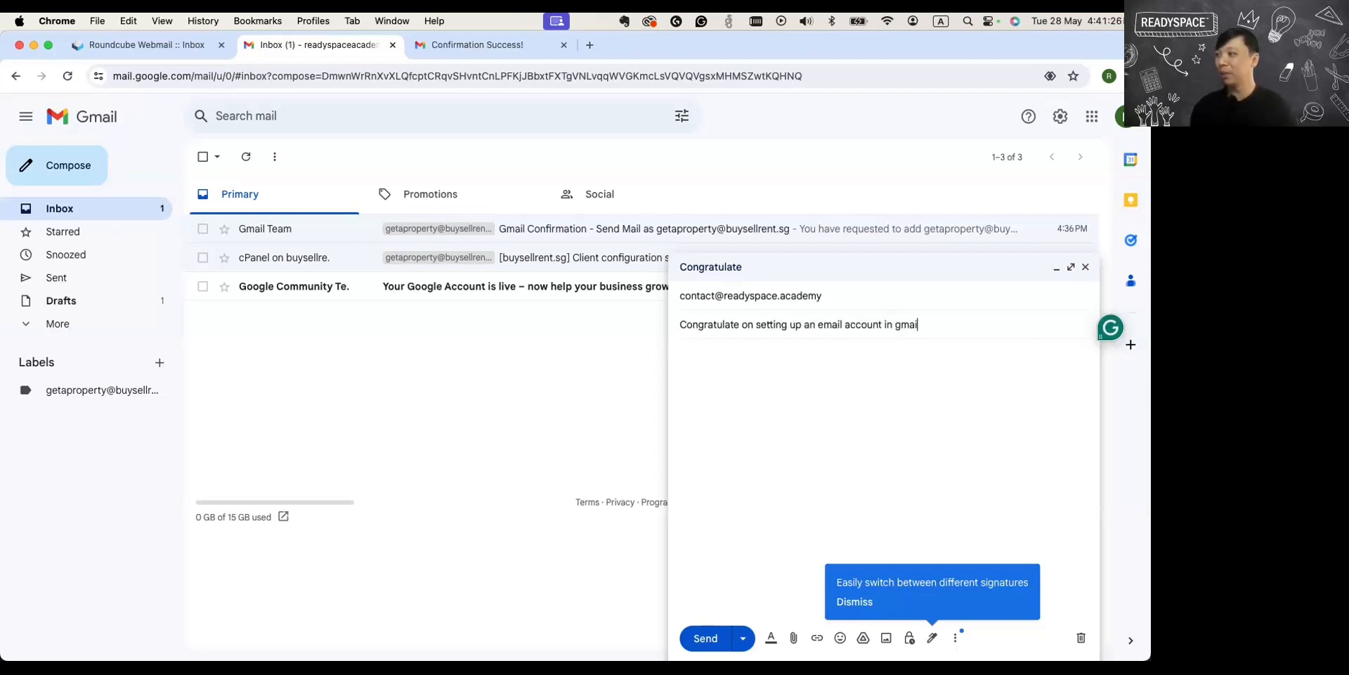
type("mail")
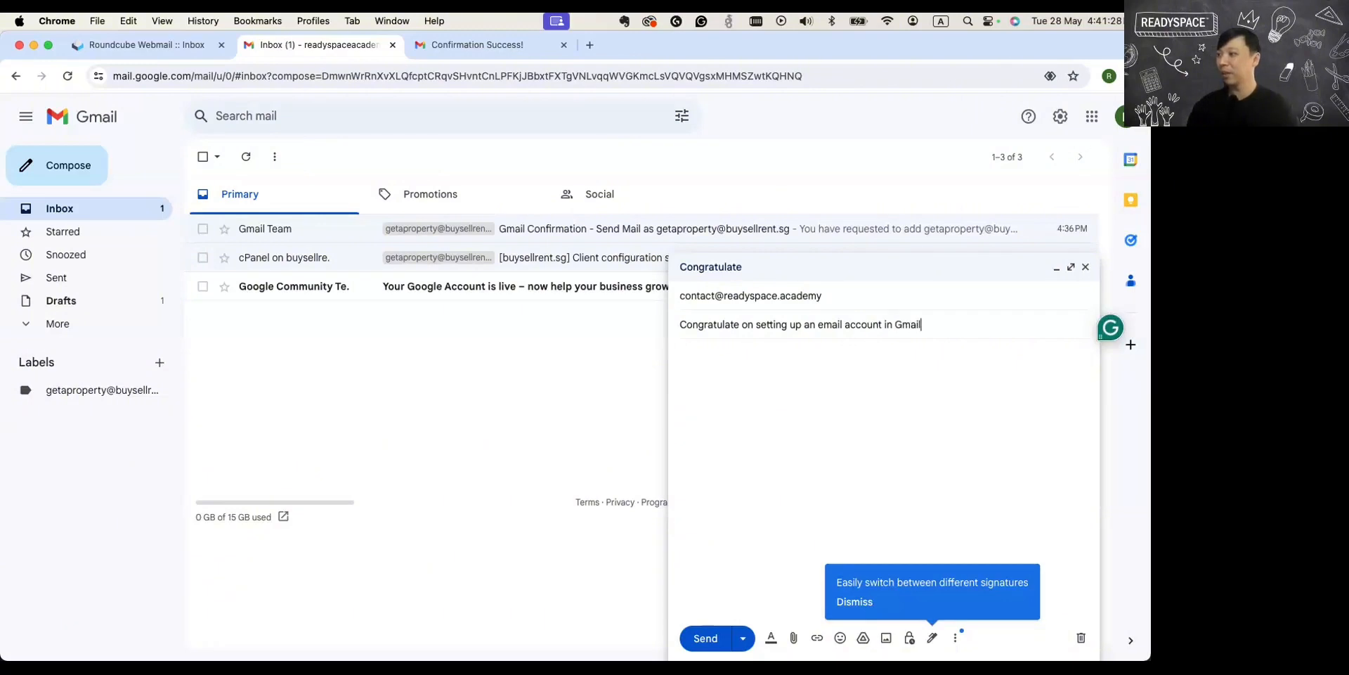
Write the body "Hi Thank you, now i'm able to send an email from Gmail using my own domain name." and send the message.
left_click(789, 453)
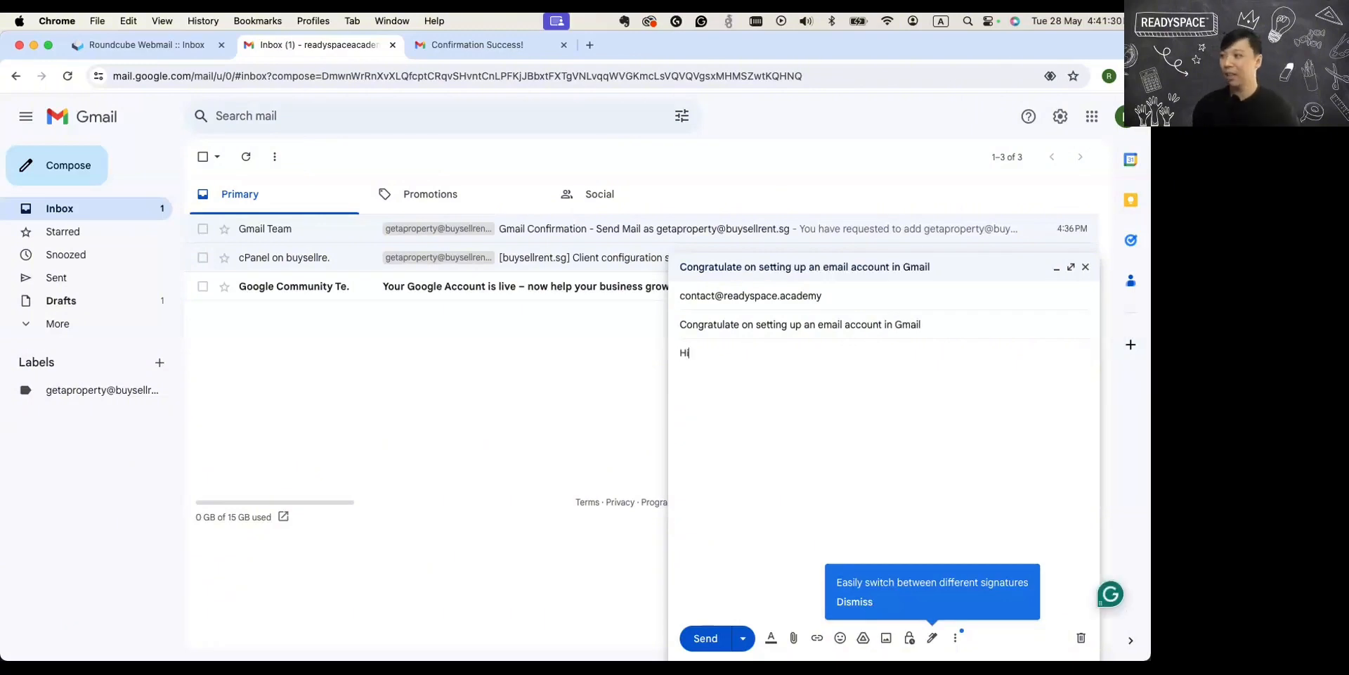
type("Hi Than")
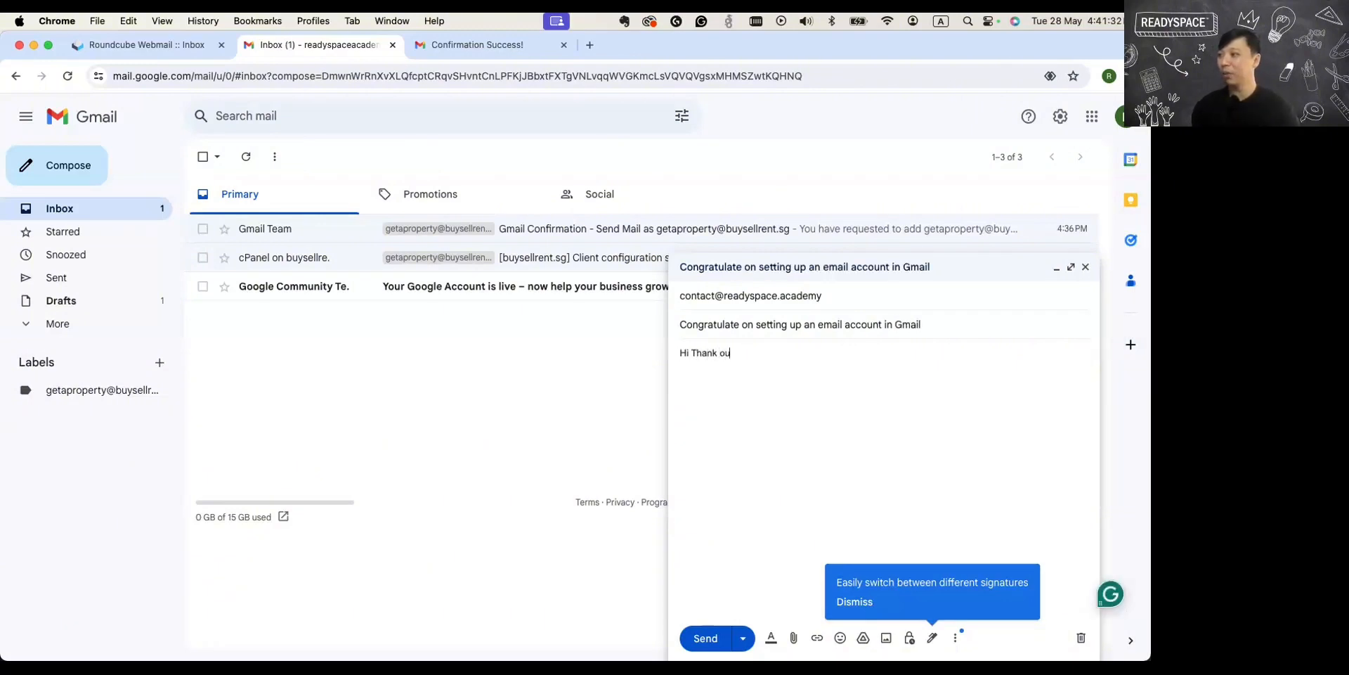
type("k you, now i'm able to send a")
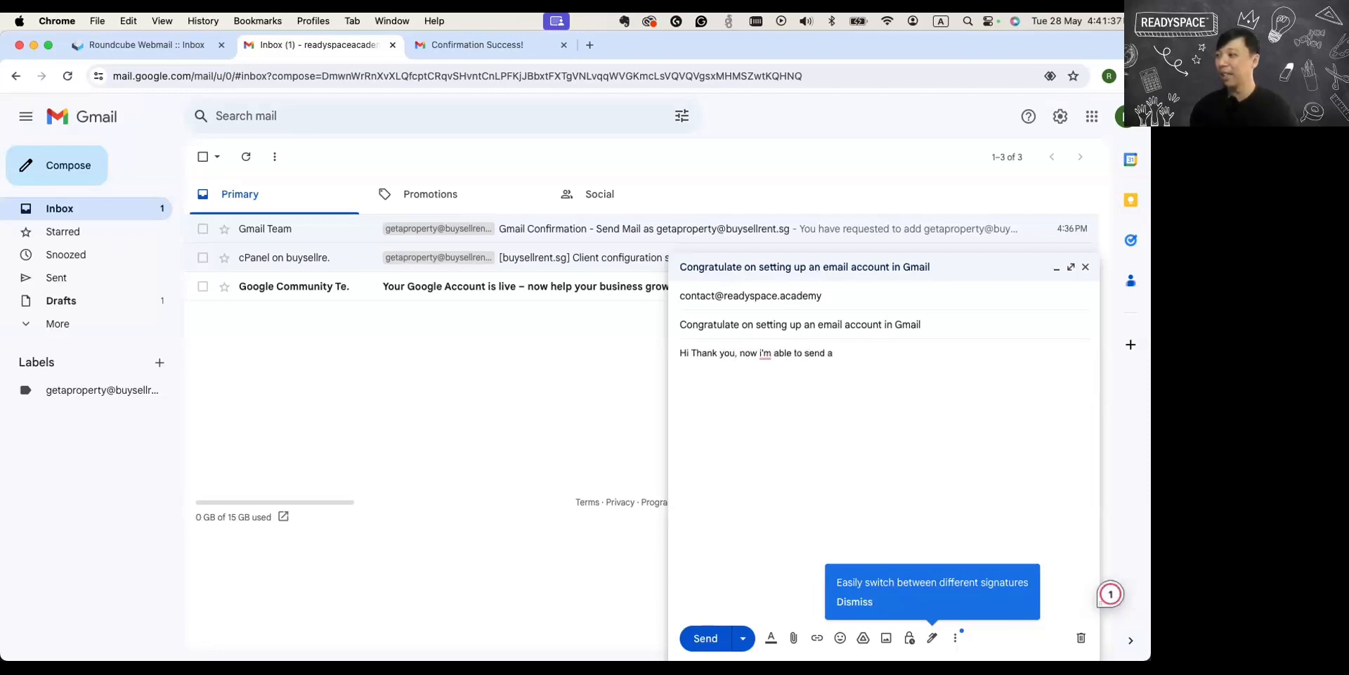
type("n email from Gmail")
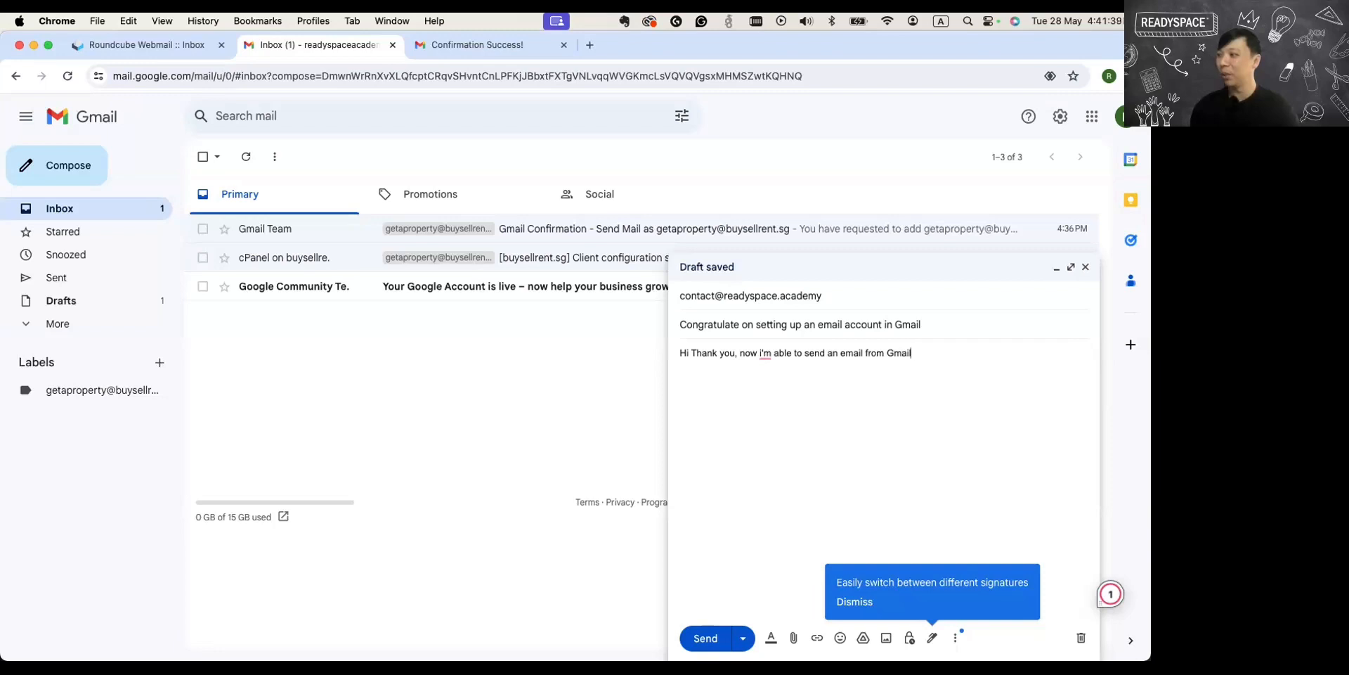
type(" using m ")
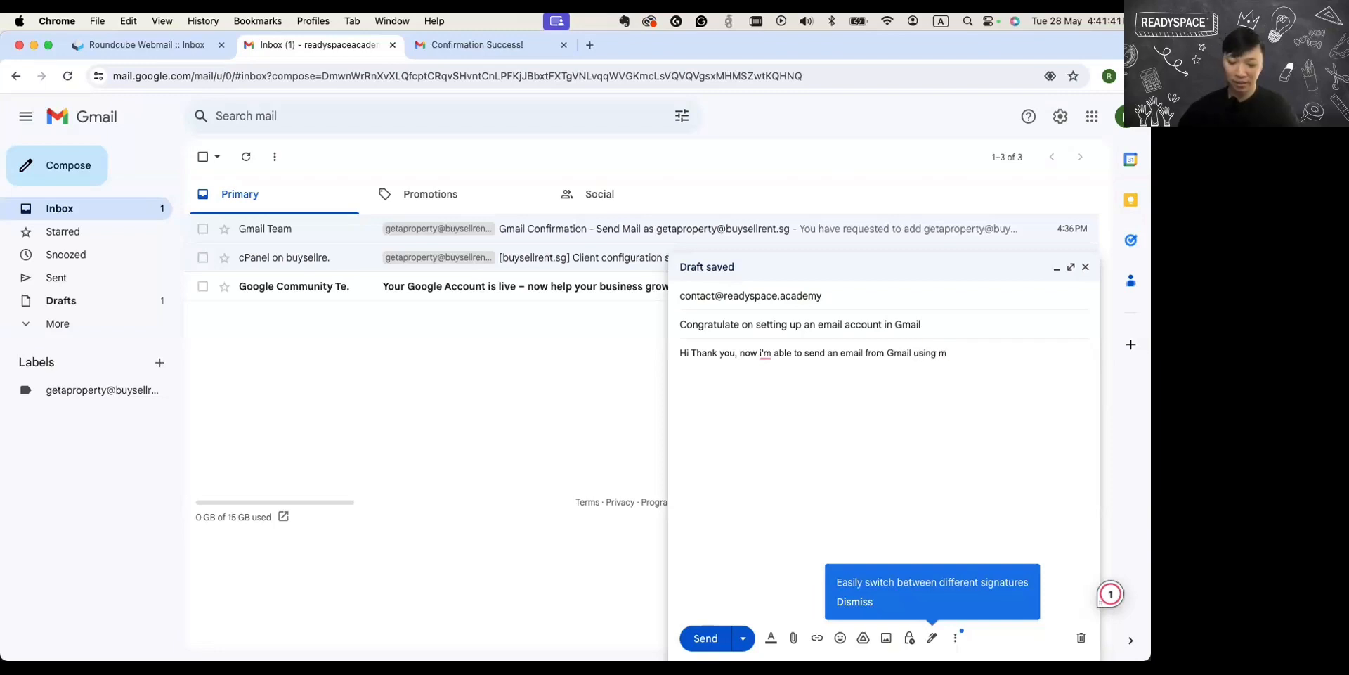
type("y own")
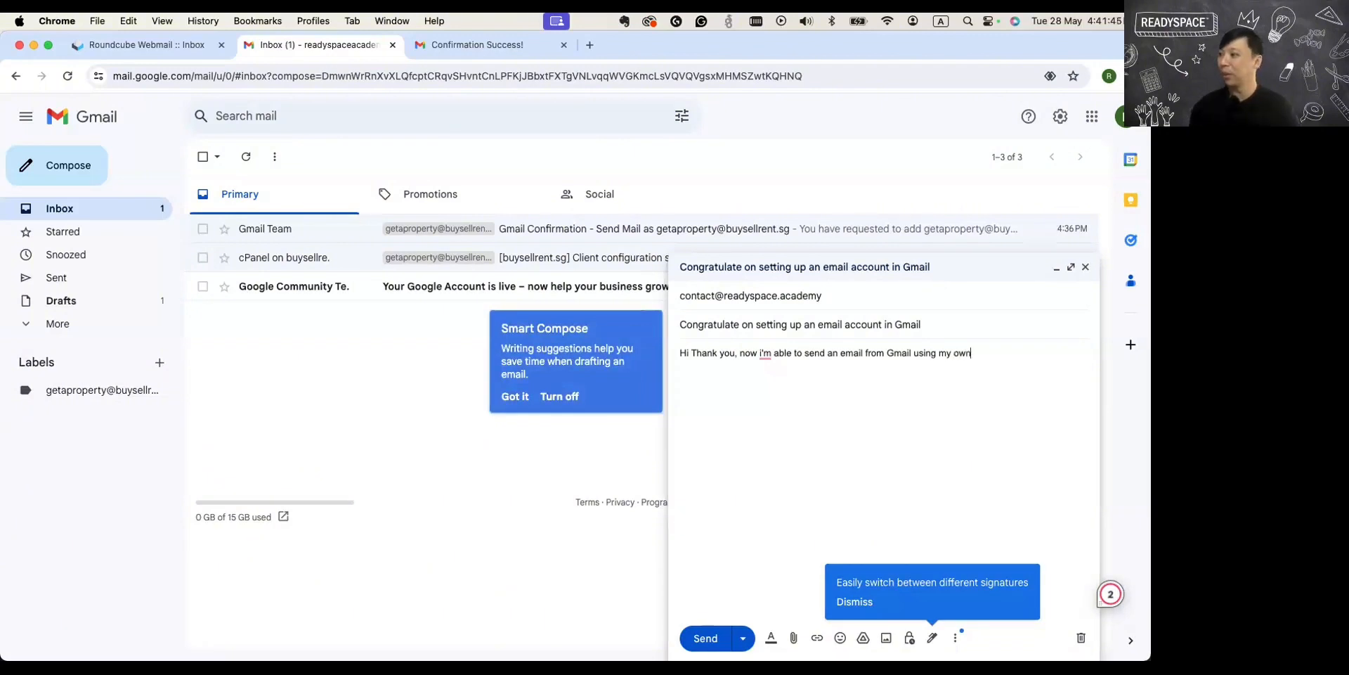
type(" domain name.")
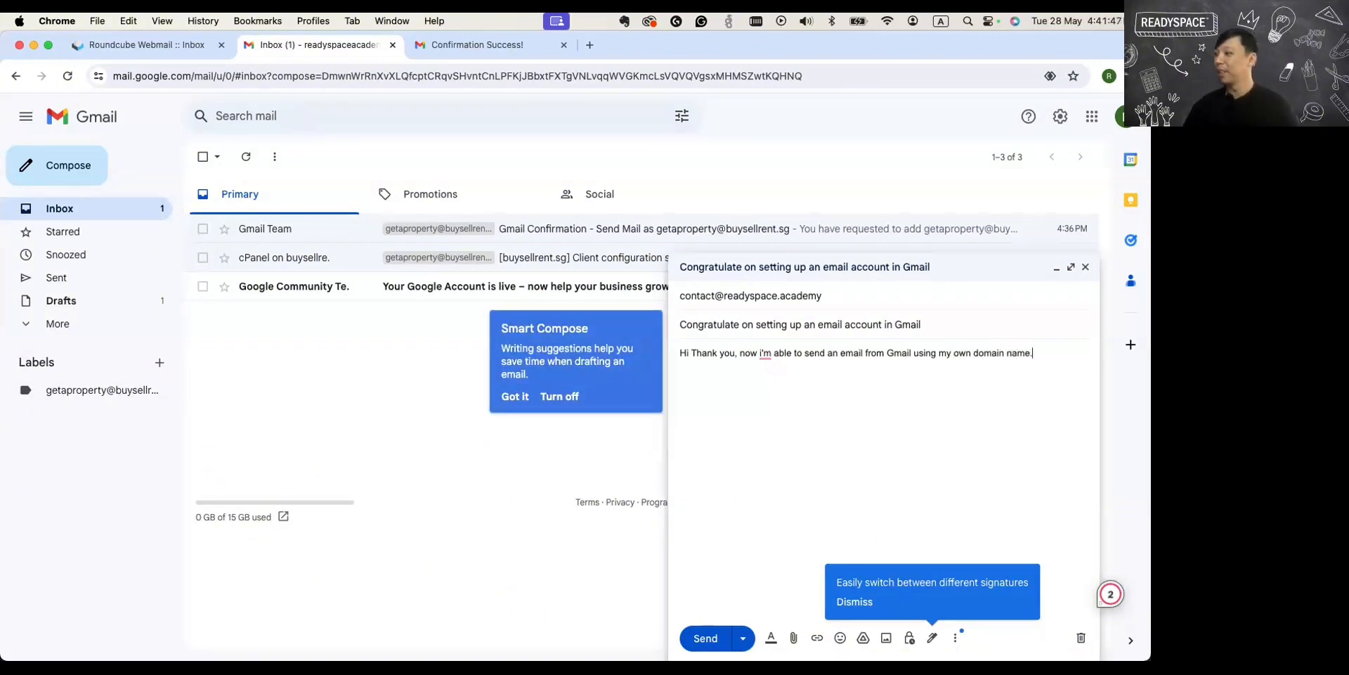
left_click(700, 638)
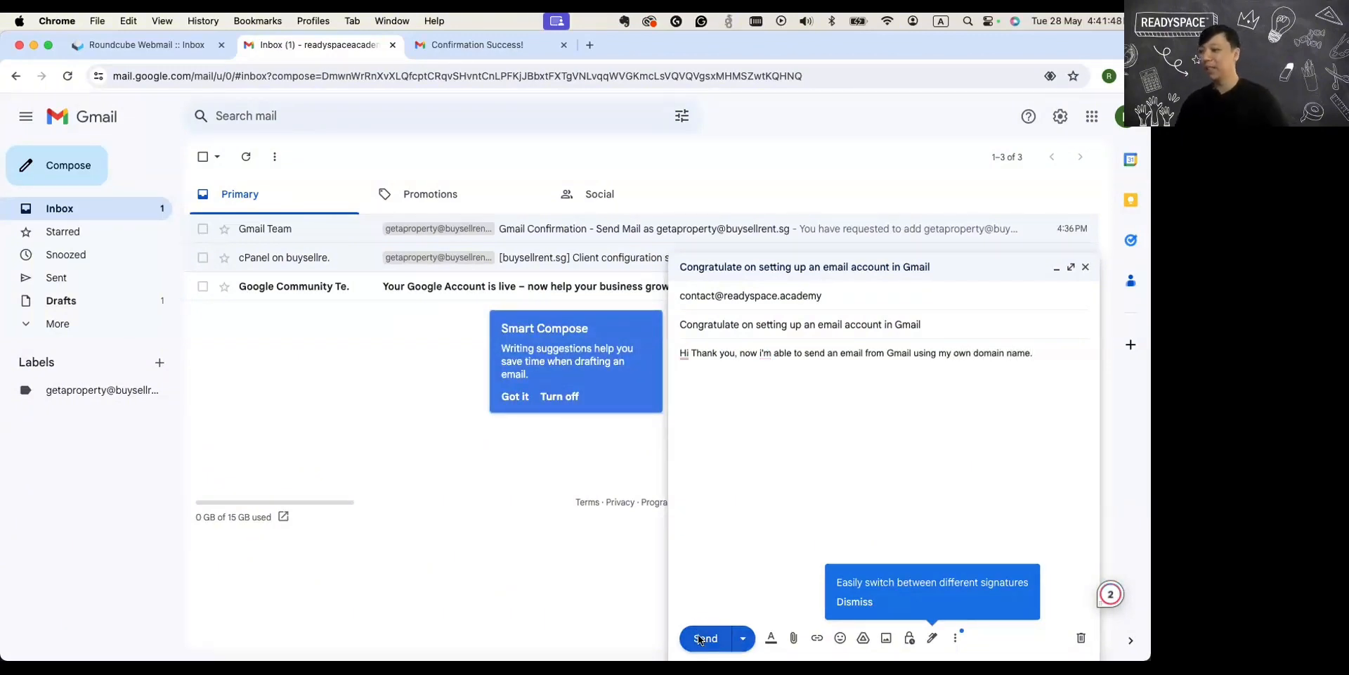